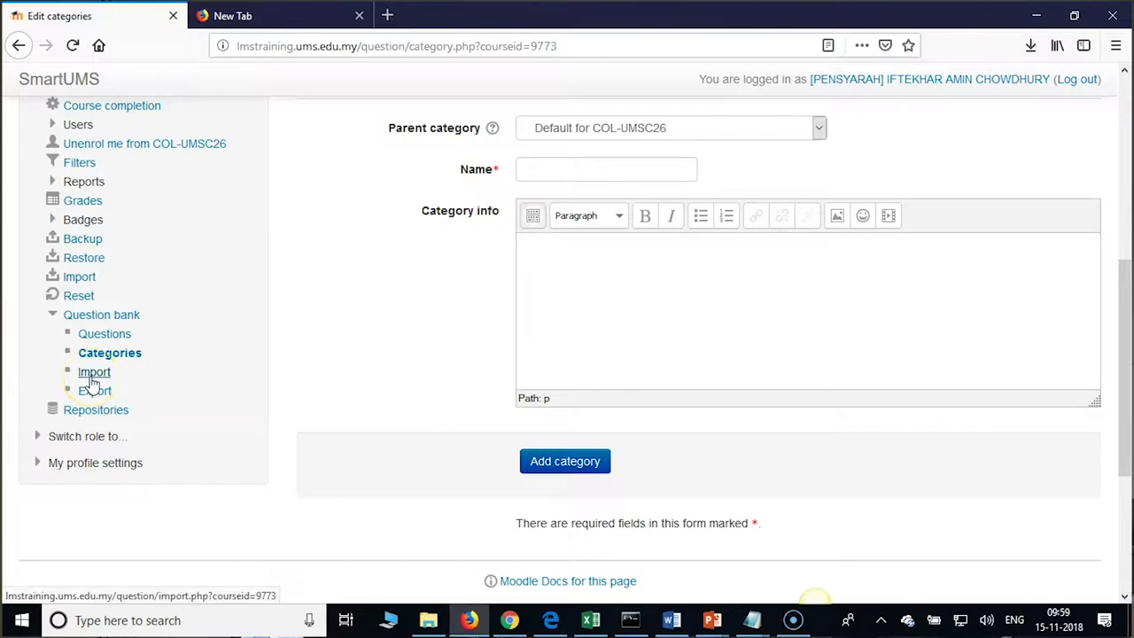
Open Question bank > Import for course COL-UMSC26, expand all sections, and select Aiken format.
{"action": "left_click", "coordinate": [92, 373]}
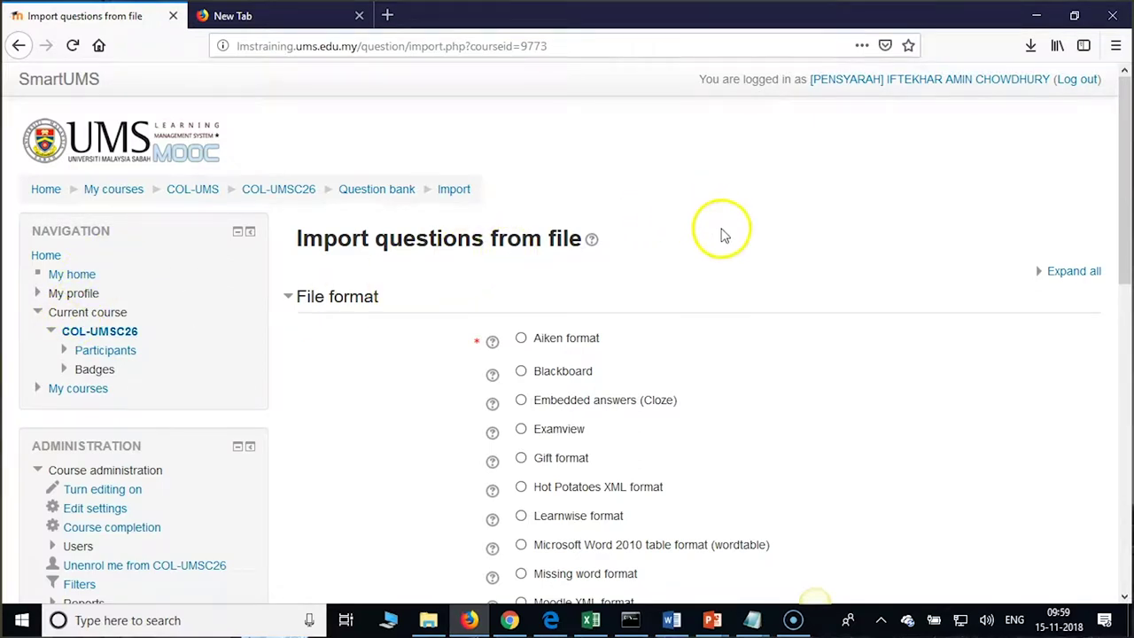
{"action": "scroll", "coordinate": [721, 232], "scroll_direction": "down", "scroll_amount": 1}
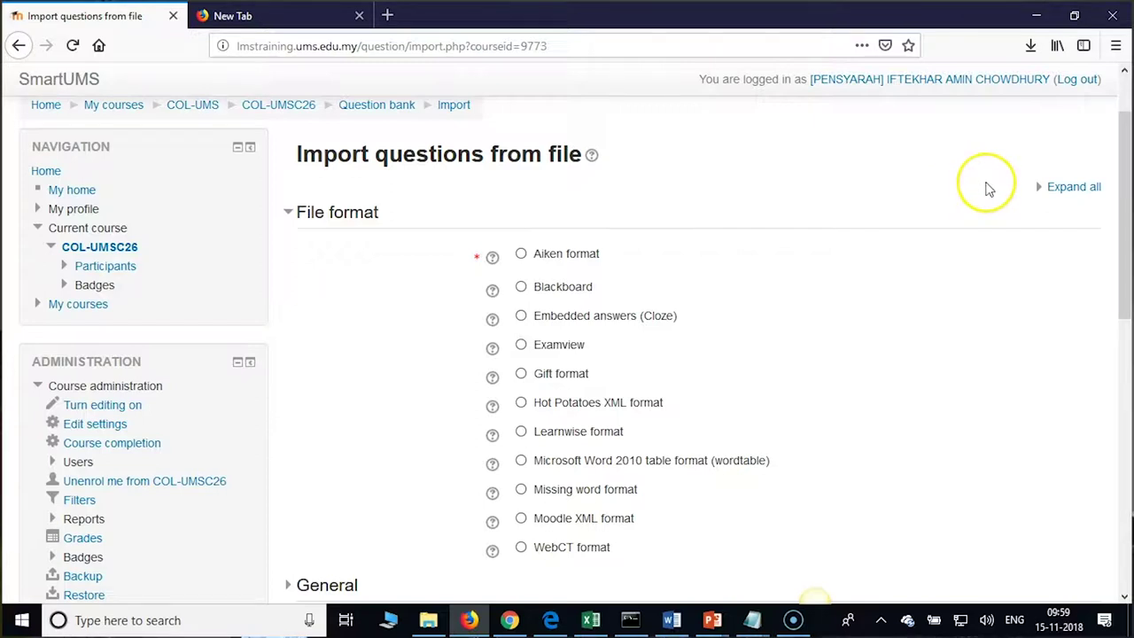
{"action": "left_click", "coordinate": [1019, 186]}
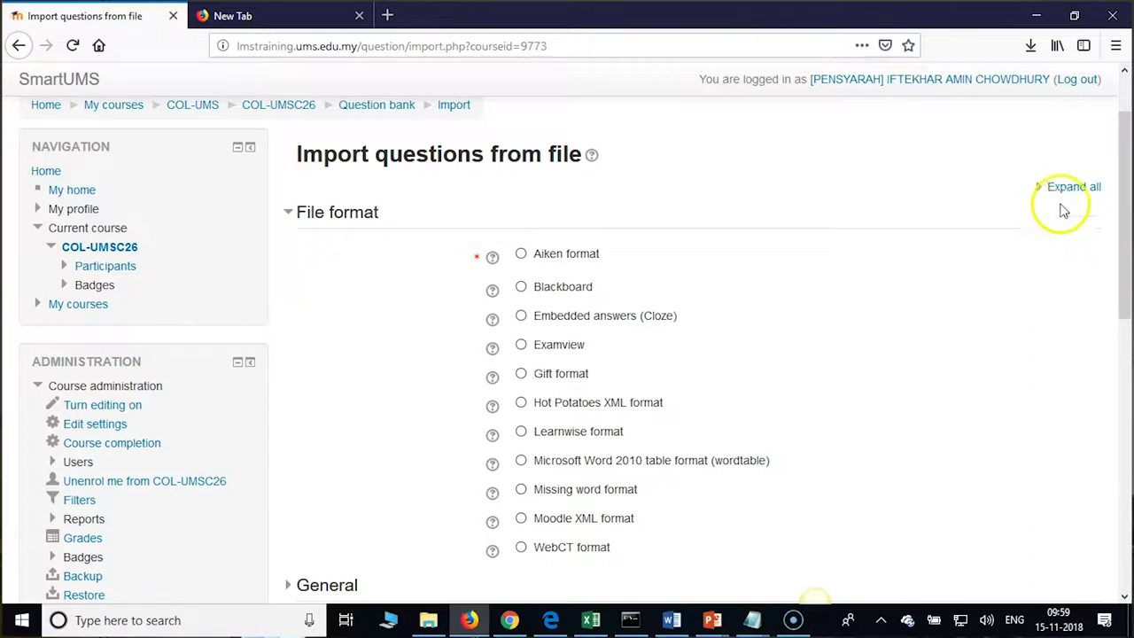
{"action": "left_click", "coordinate": [1070, 190]}
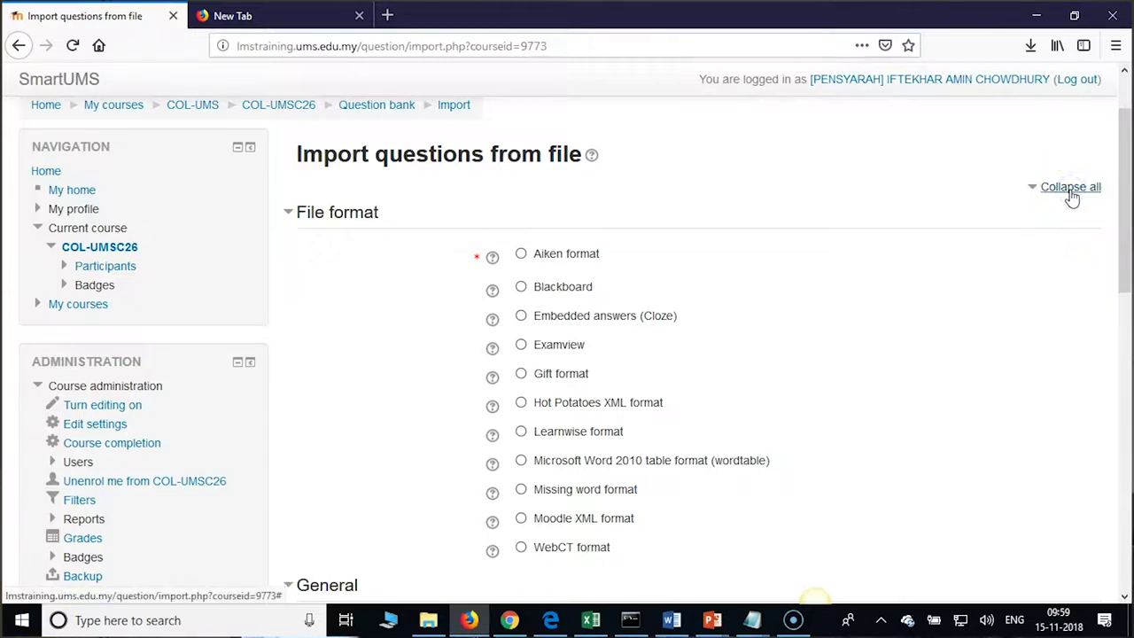
{"action": "left_click", "coordinate": [521, 253]}
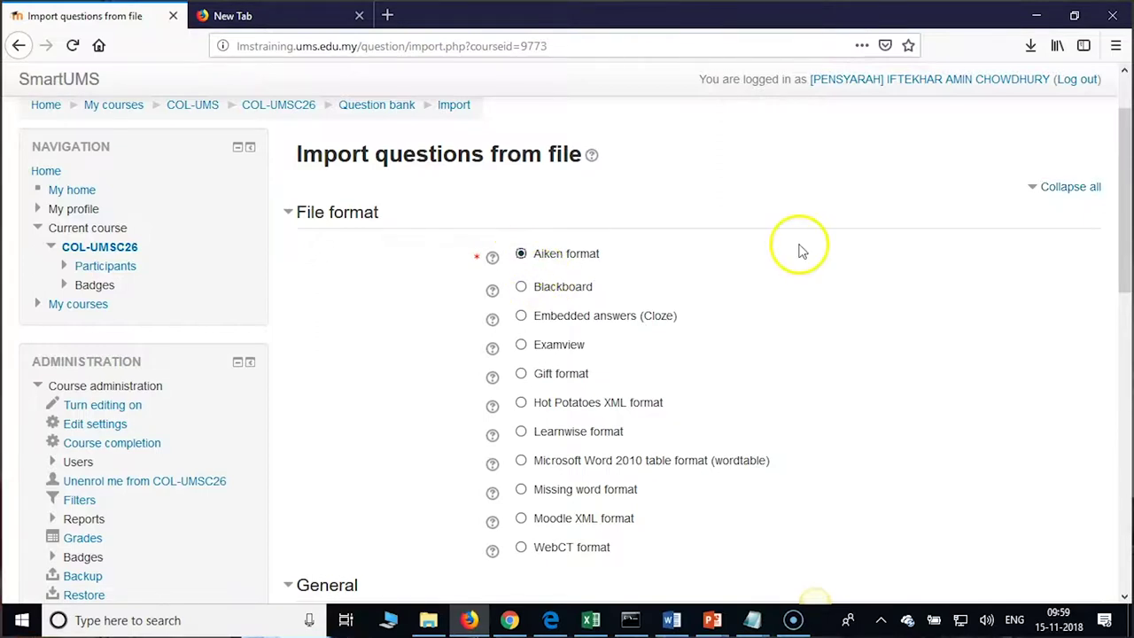
{"action": "scroll", "coordinate": [799, 254], "scroll_direction": "down", "scroll_amount": 2}
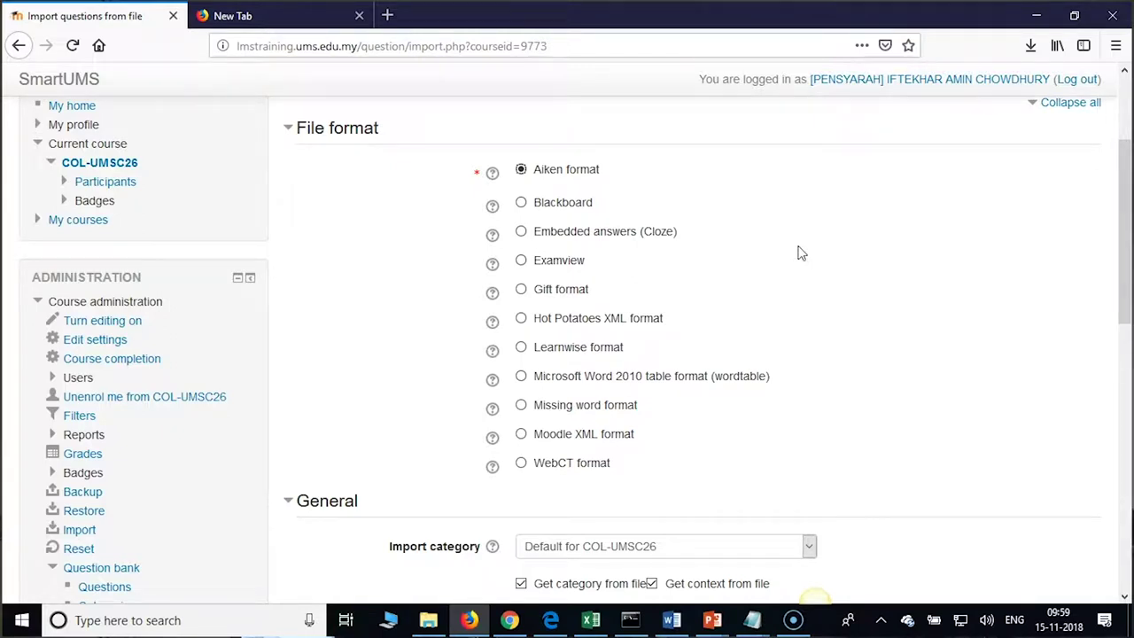
{"action": "left_click", "coordinate": [785, 257]}
{"action": "left_click", "coordinate": [754, 260]}
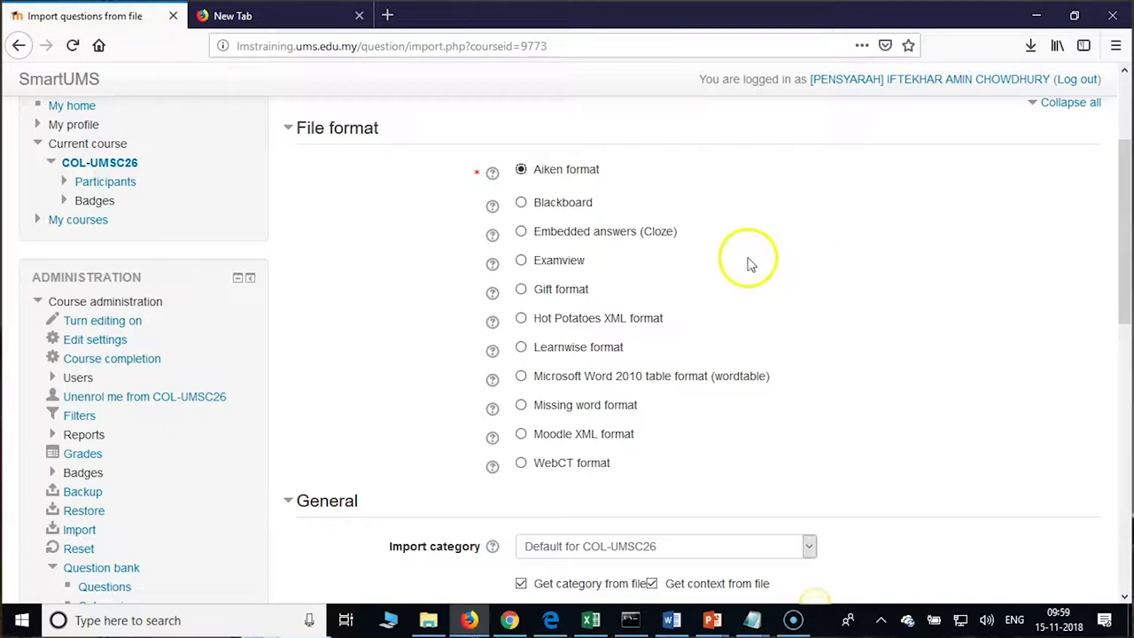
{"action": "scroll", "coordinate": [749, 263], "scroll_direction": "down", "scroll_amount": 5}
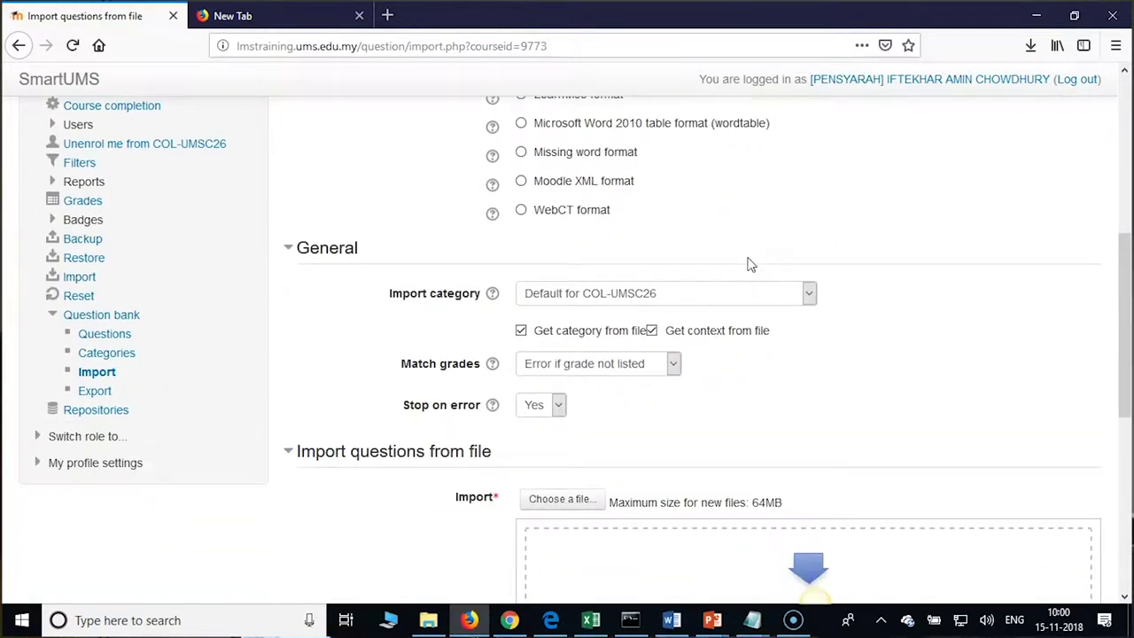
Set the Import category to MCQ, then move on to the file section of the form.
{"action": "left_click", "coordinate": [806, 293]}
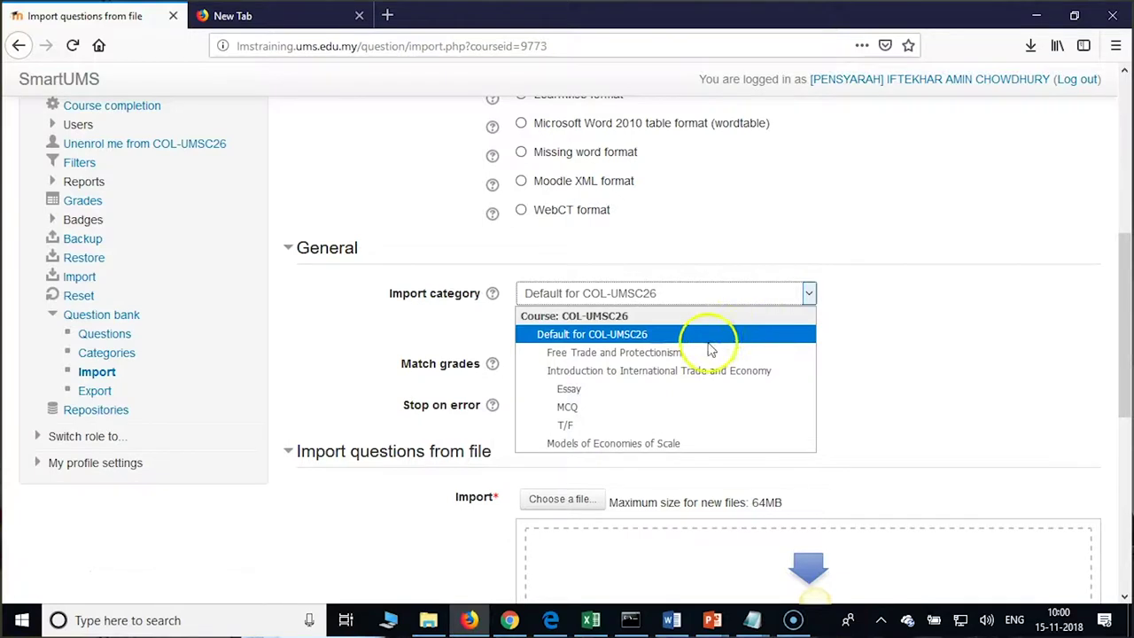
{"action": "left_click", "coordinate": [597, 411]}
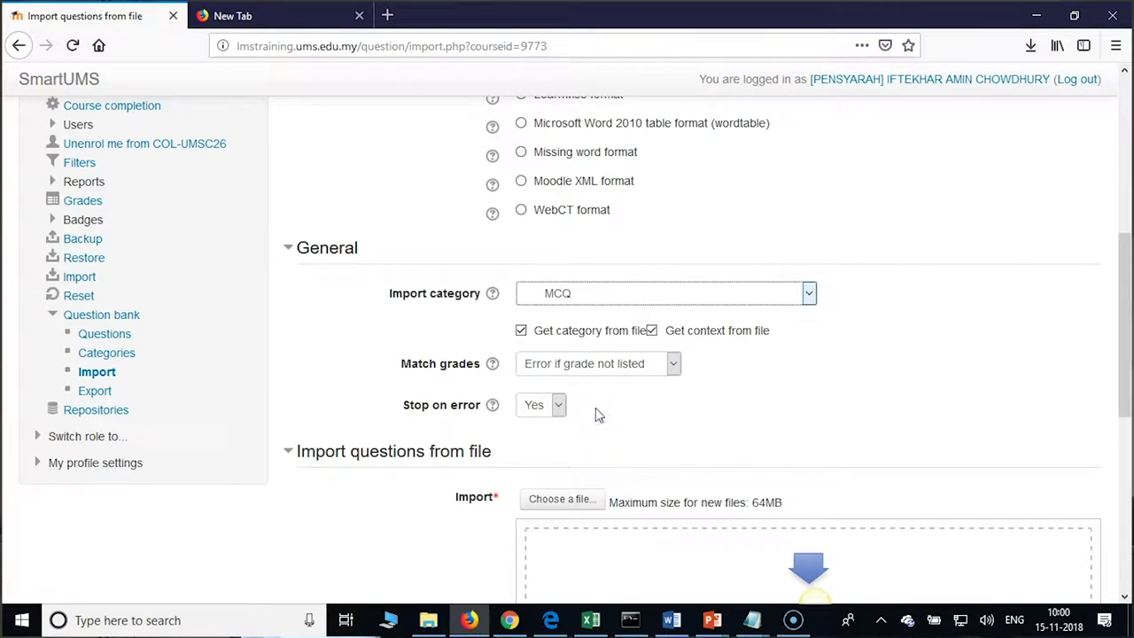
{"action": "left_click", "coordinate": [682, 295]}
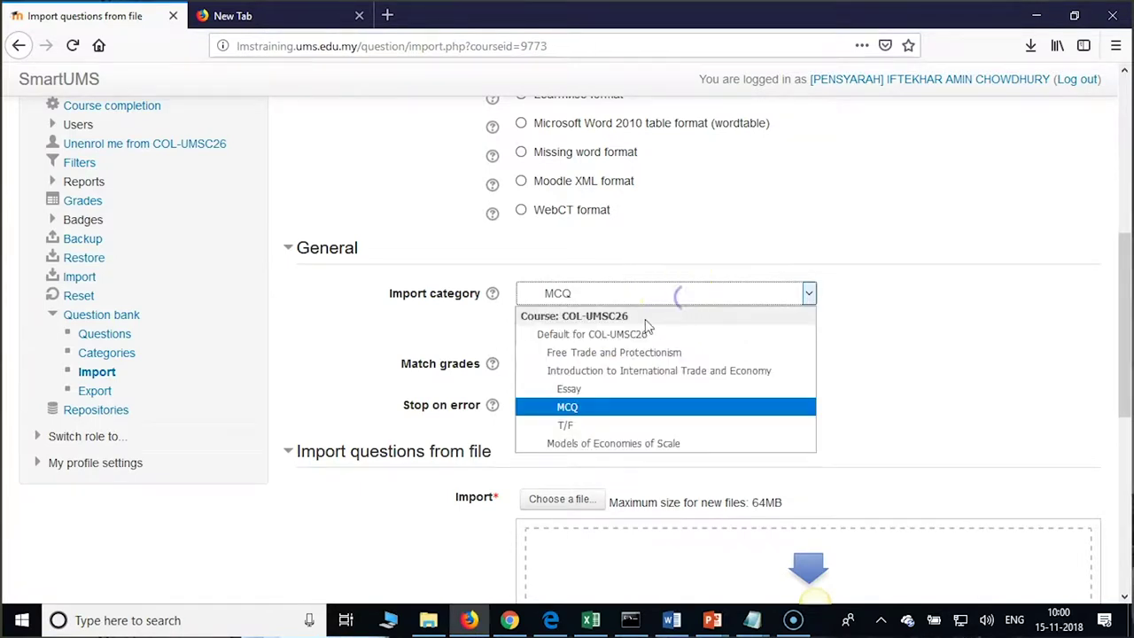
{"action": "left_click", "coordinate": [568, 409]}
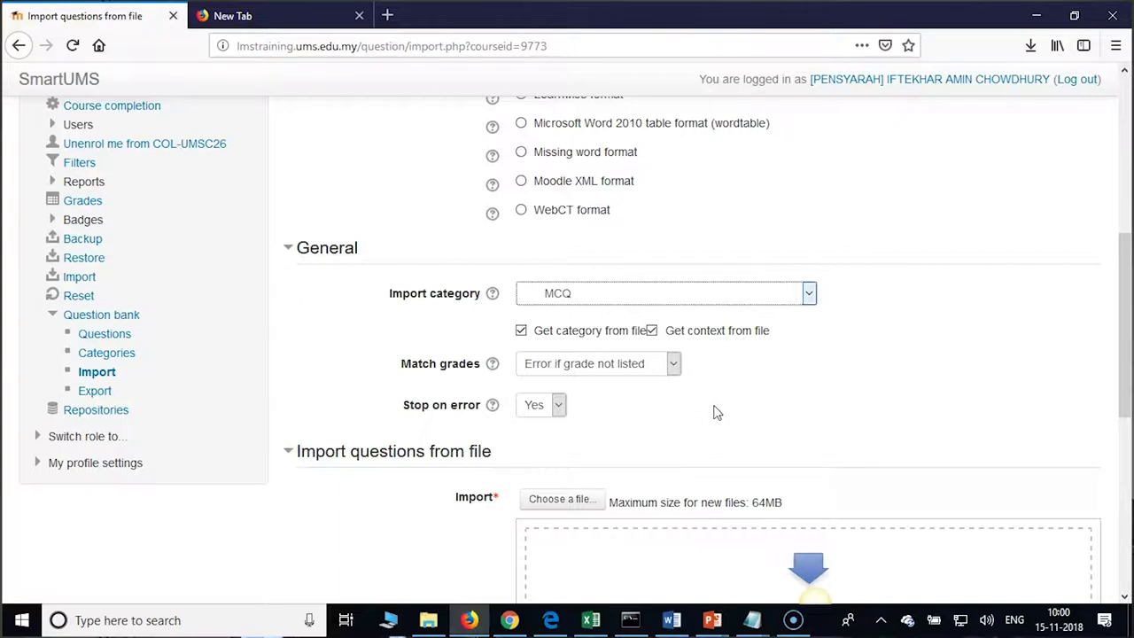
{"action": "scroll", "coordinate": [716, 412], "scroll_direction": "down", "scroll_amount": 3}
{"action": "left_click", "coordinate": [547, 512]}
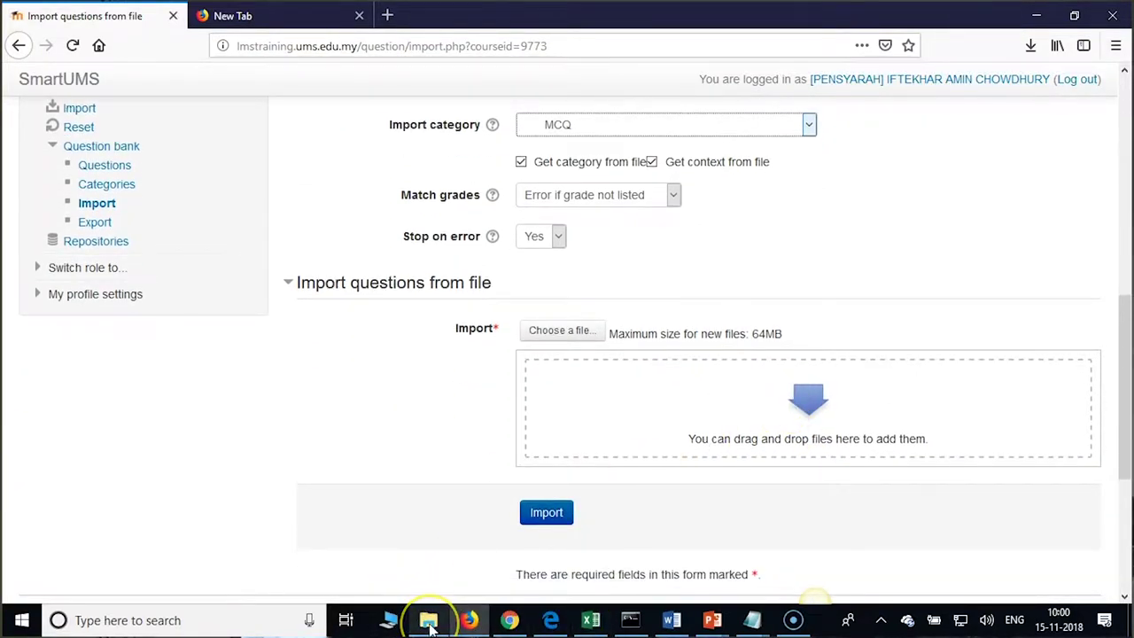
{"action": "mouse_move", "coordinate": [430, 623]}
{"action": "left_click", "coordinate": [1037, 16]}
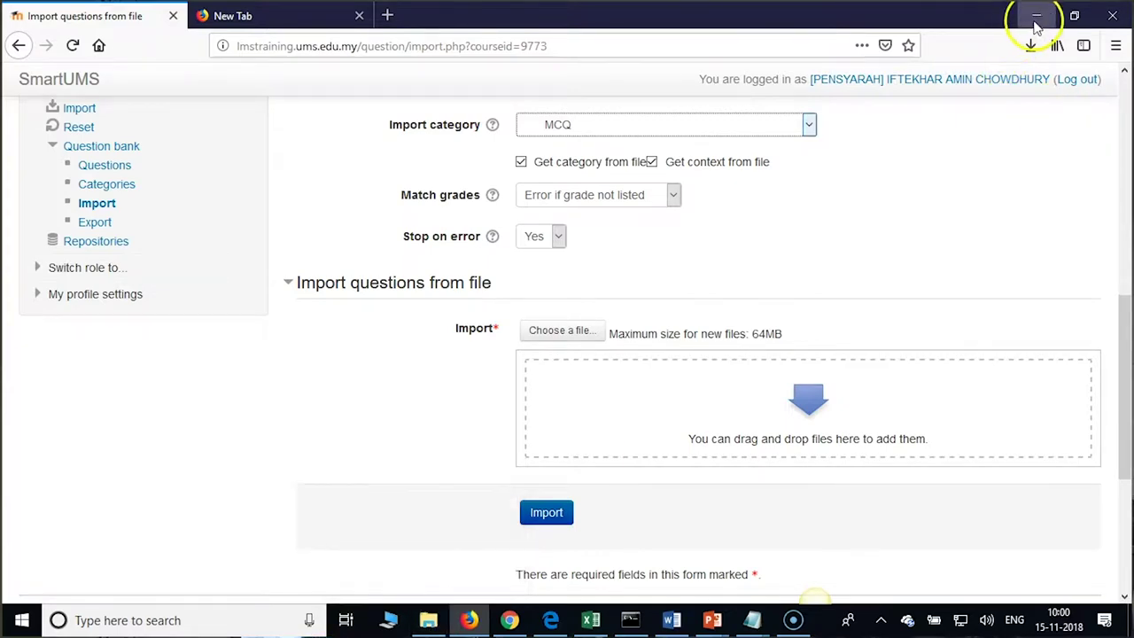
Open Aiken_Sample from BL Development Workshop > Aiken format in a maximized Notepad window.
{"action": "left_click", "coordinate": [1035, 17]}
{"action": "left_click", "coordinate": [1042, 21]}
{"action": "left_click", "coordinate": [1029, 49]}
{"action": "double_click", "coordinate": [1035, 53]}
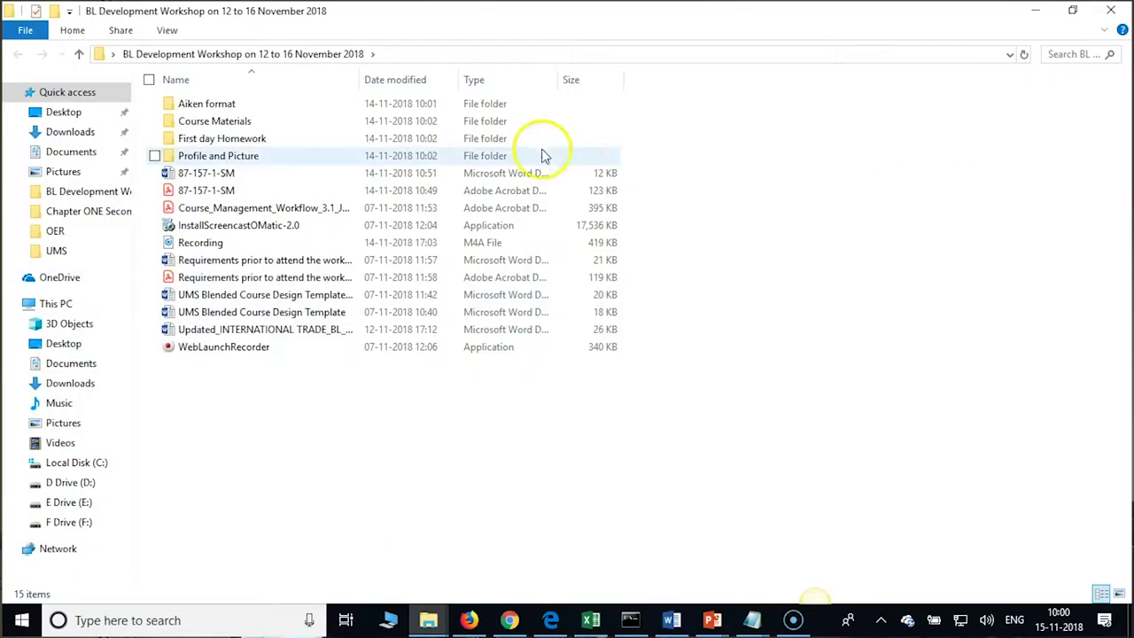
{"action": "double_click", "coordinate": [248, 107]}
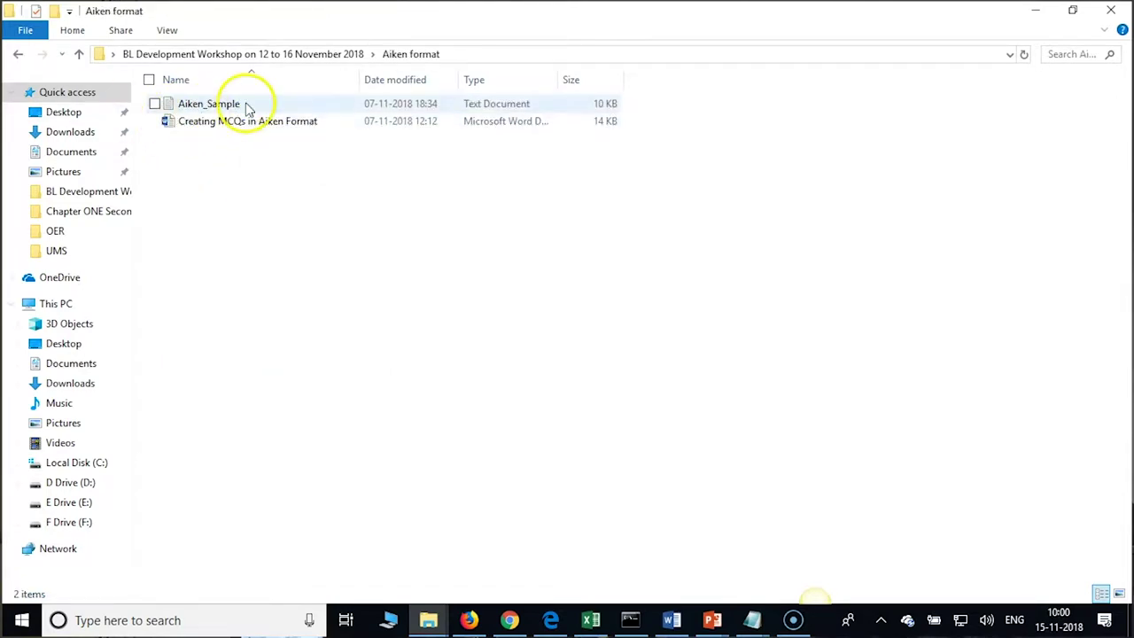
{"action": "double_click", "coordinate": [242, 109]}
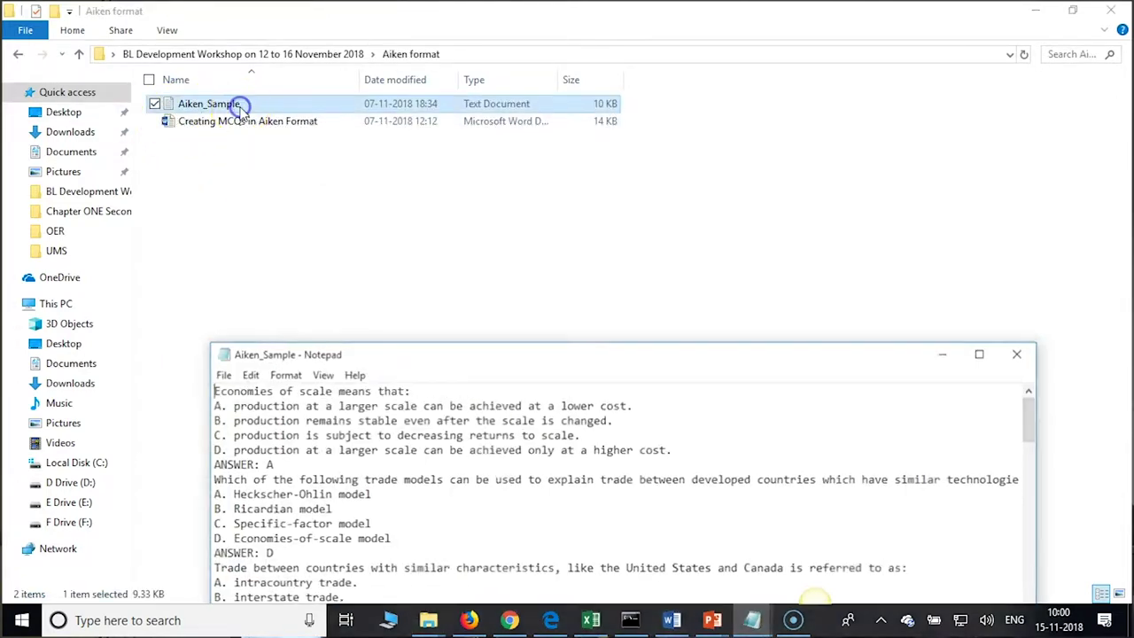
{"action": "left_click", "coordinate": [983, 351]}
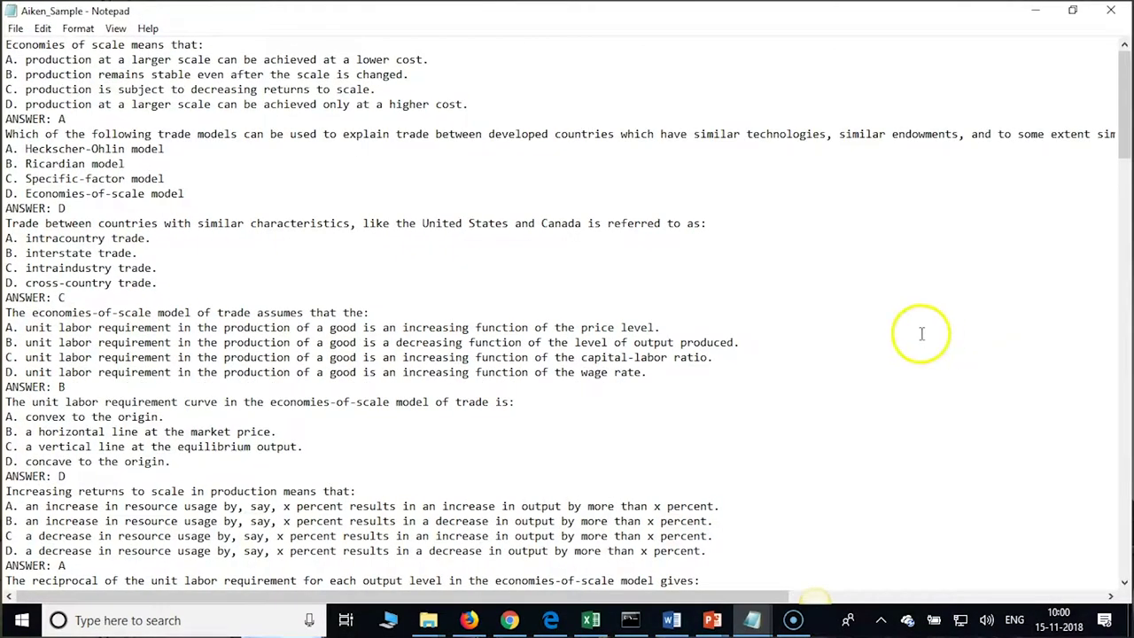
Read through Aiken_Sample's questions, checking each one's A–D choices and ANSWER line.
{"action": "left_click", "coordinate": [869, 319]}
{"action": "left_click", "coordinate": [868, 312]}
{"action": "left_click", "coordinate": [837, 319]}
{"action": "scroll", "coordinate": [758, 325], "scroll_direction": "down", "scroll_amount": 1}
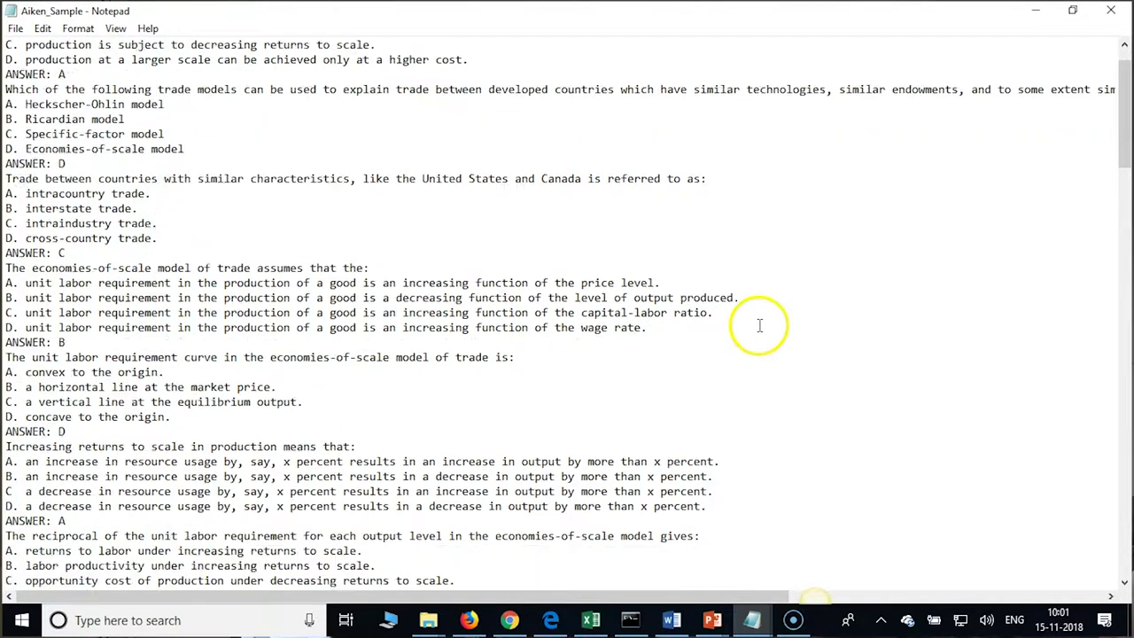
{"action": "scroll", "coordinate": [759, 325], "scroll_direction": "down", "scroll_amount": 9}
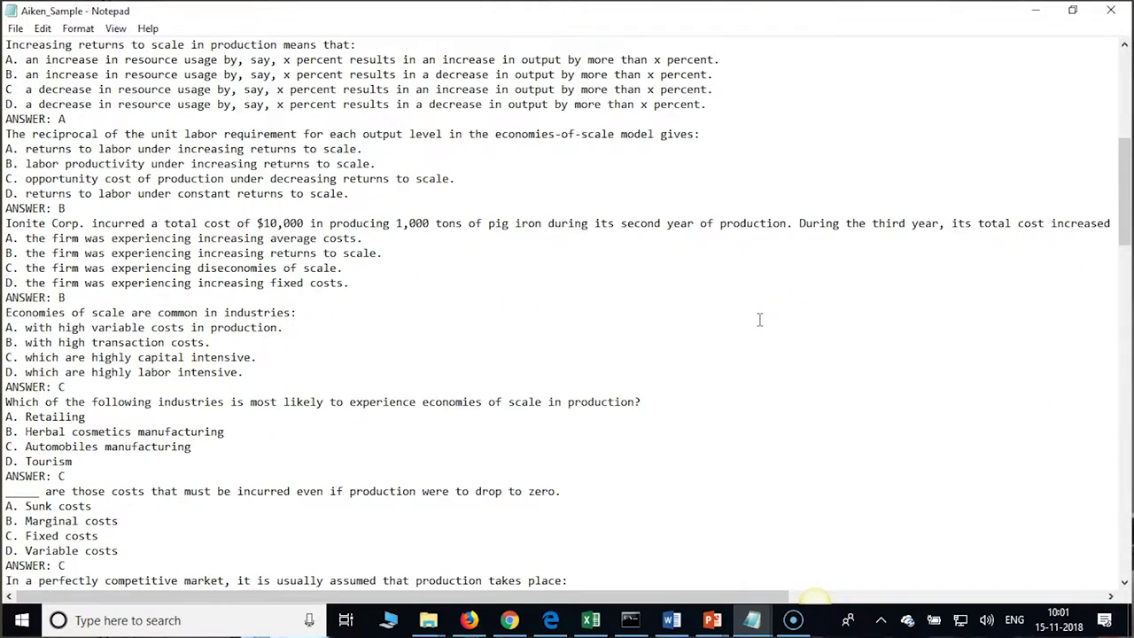
{"action": "scroll", "coordinate": [759, 318], "scroll_direction": "down", "scroll_amount": 3}
{"action": "scroll", "coordinate": [759, 316], "scroll_direction": "down", "scroll_amount": 6}
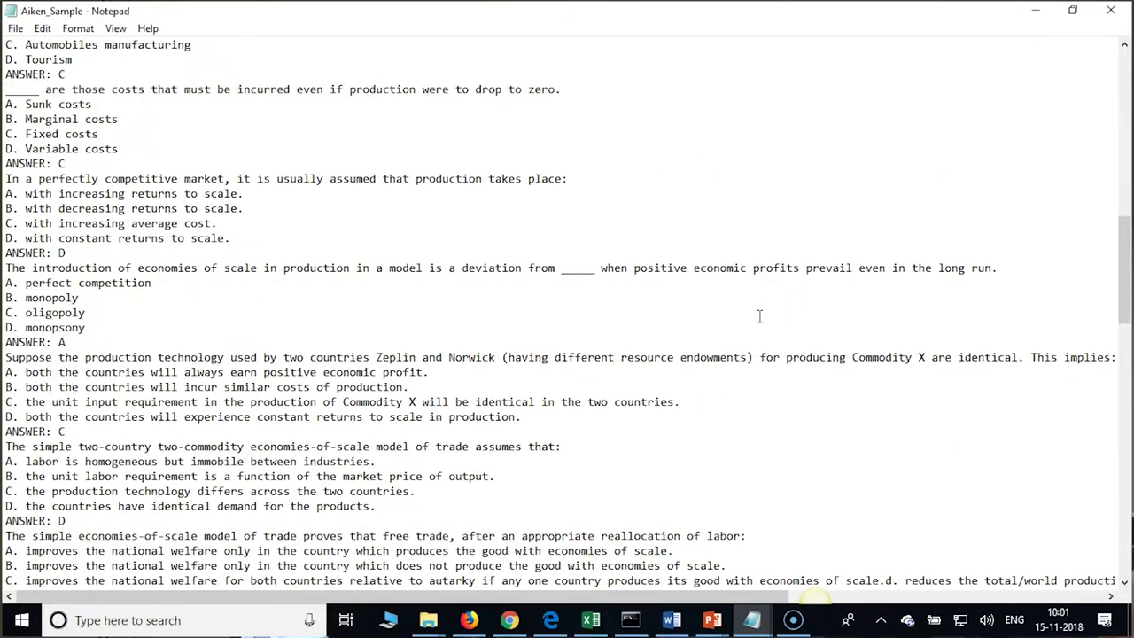
{"action": "scroll", "coordinate": [759, 316], "scroll_direction": "down", "scroll_amount": 13}
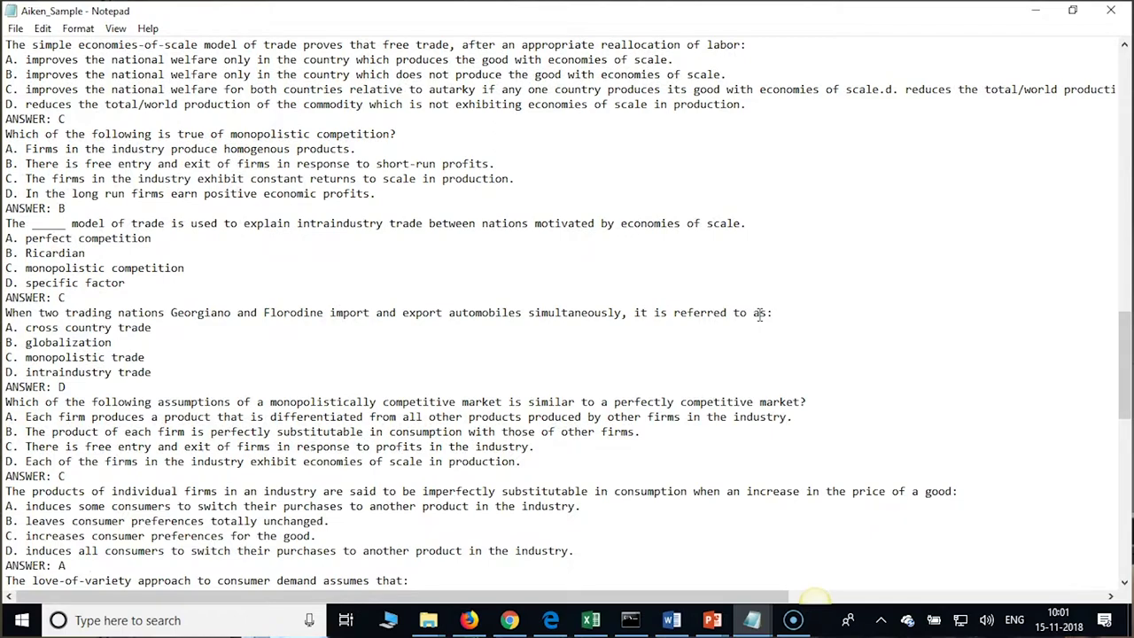
{"action": "scroll", "coordinate": [759, 317], "scroll_direction": "down", "scroll_amount": 8}
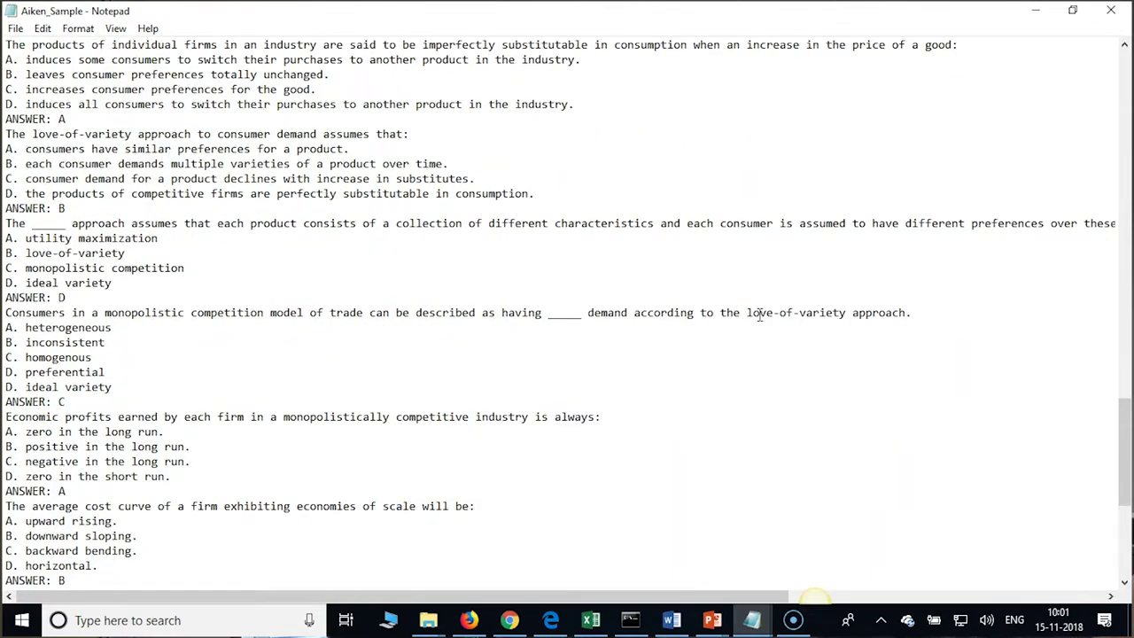
{"action": "scroll", "coordinate": [759, 316], "scroll_direction": "down", "scroll_amount": 8}
{"action": "left_click", "coordinate": [749, 339]}
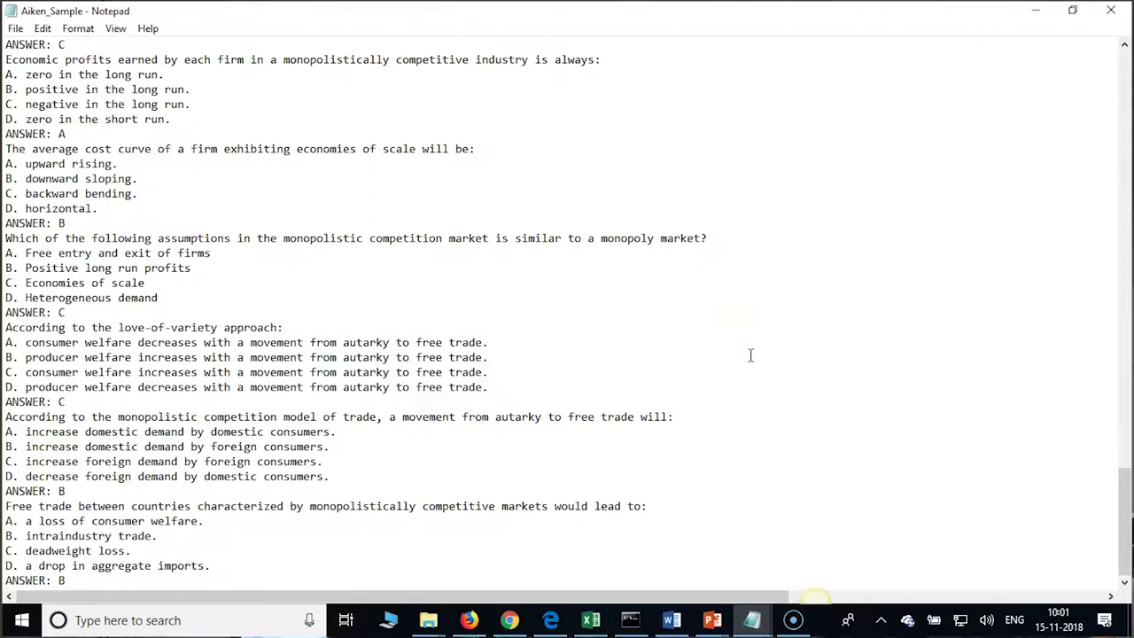
{"action": "scroll", "coordinate": [749, 355], "scroll_direction": "up", "scroll_amount": 13}
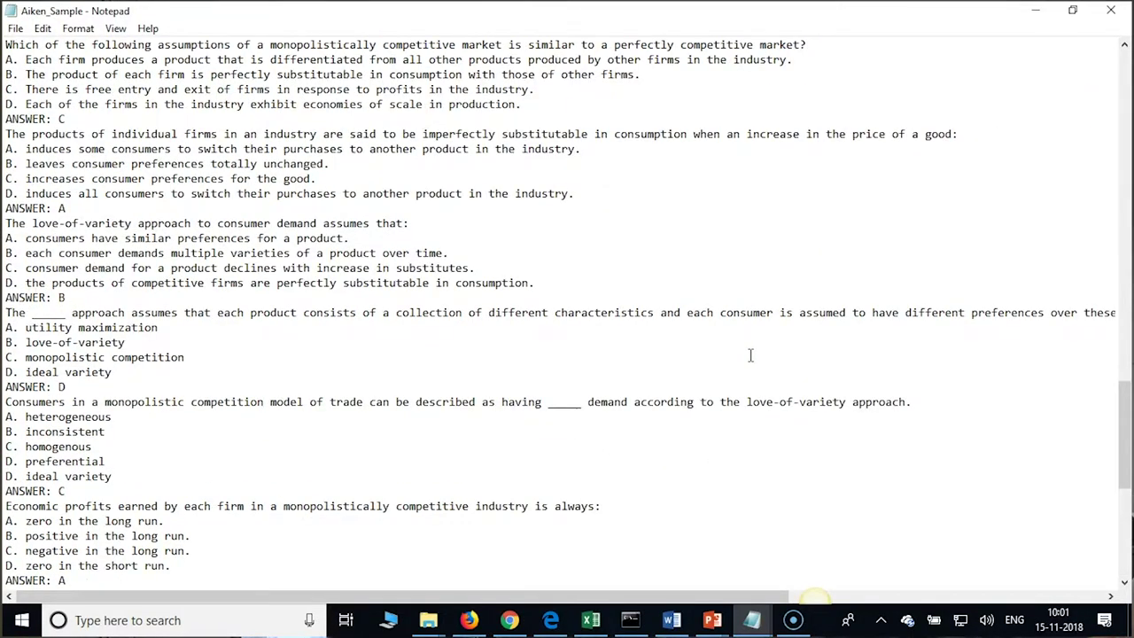
{"action": "left_click", "coordinate": [750, 344]}
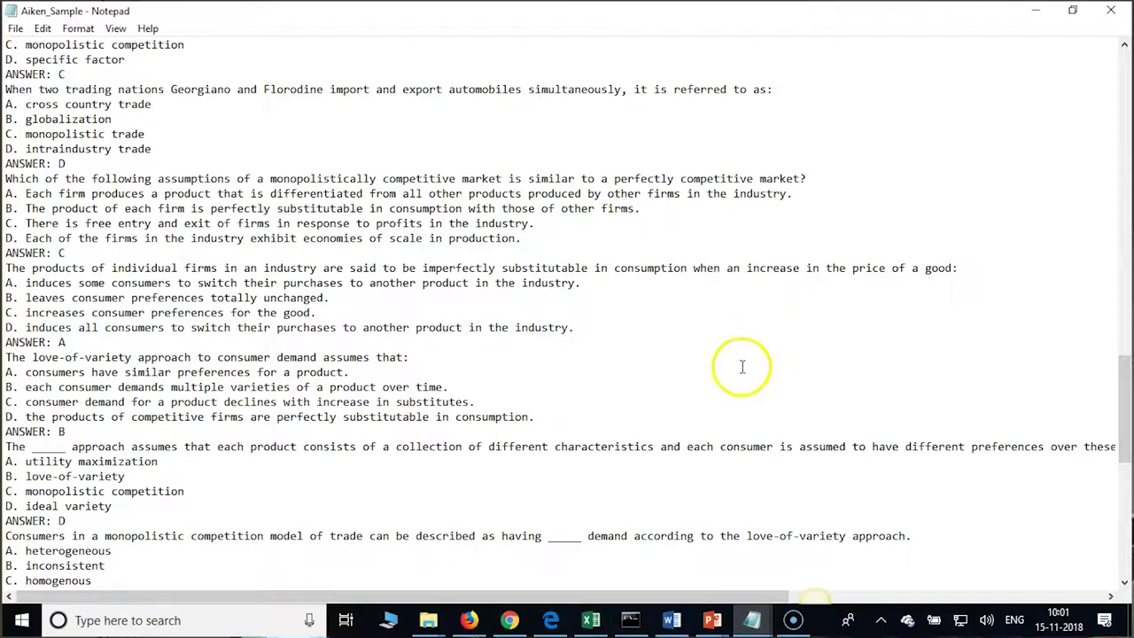
{"action": "scroll", "coordinate": [759, 372], "scroll_direction": "up", "scroll_amount": 5}
{"action": "scroll", "coordinate": [760, 372], "scroll_direction": "up", "scroll_amount": 6}
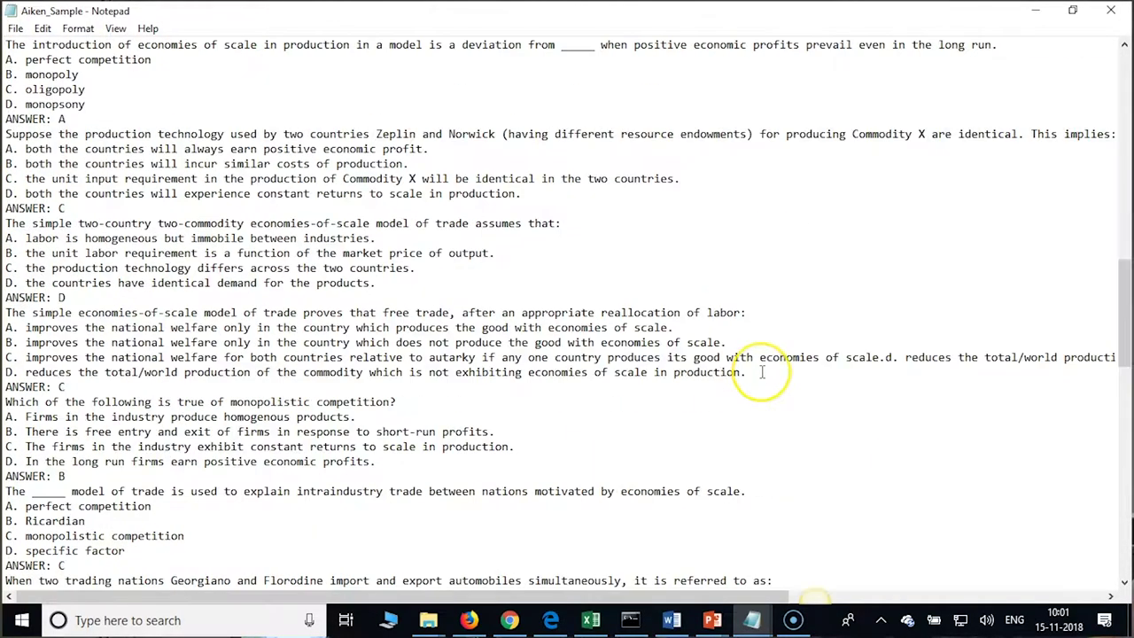
{"action": "scroll", "coordinate": [761, 372], "scroll_direction": "up", "scroll_amount": 20}
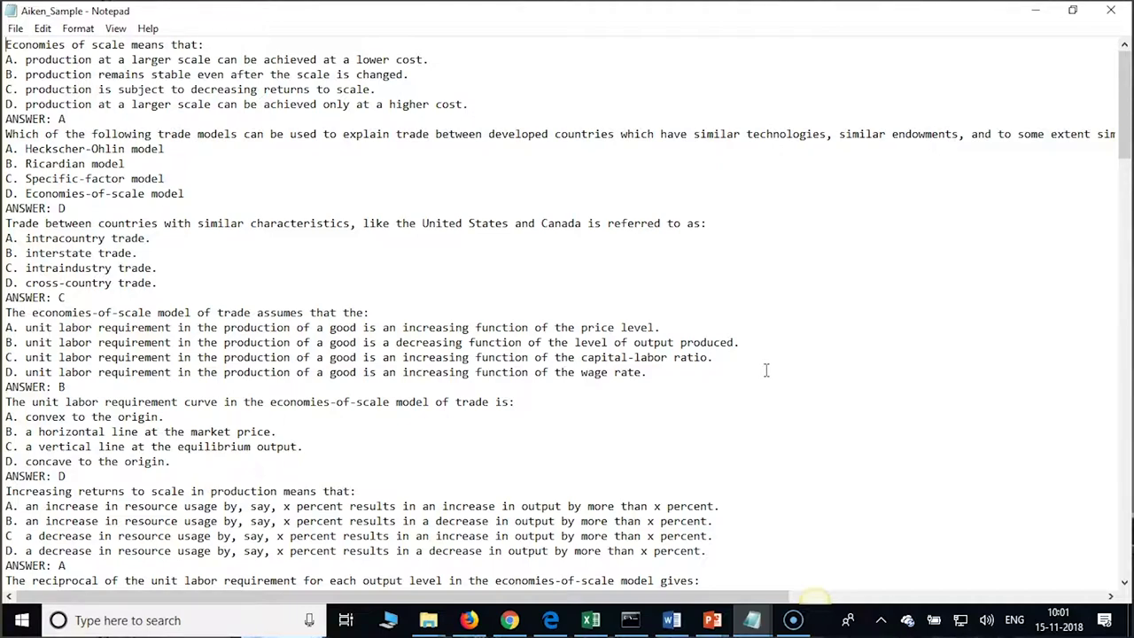
Return to the Moodle import page with MCQ as the import category.
{"action": "key", "text": "alt+Tab"}
{"action": "scroll", "coordinate": [746, 354], "scroll_direction": "down", "scroll_amount": 2}
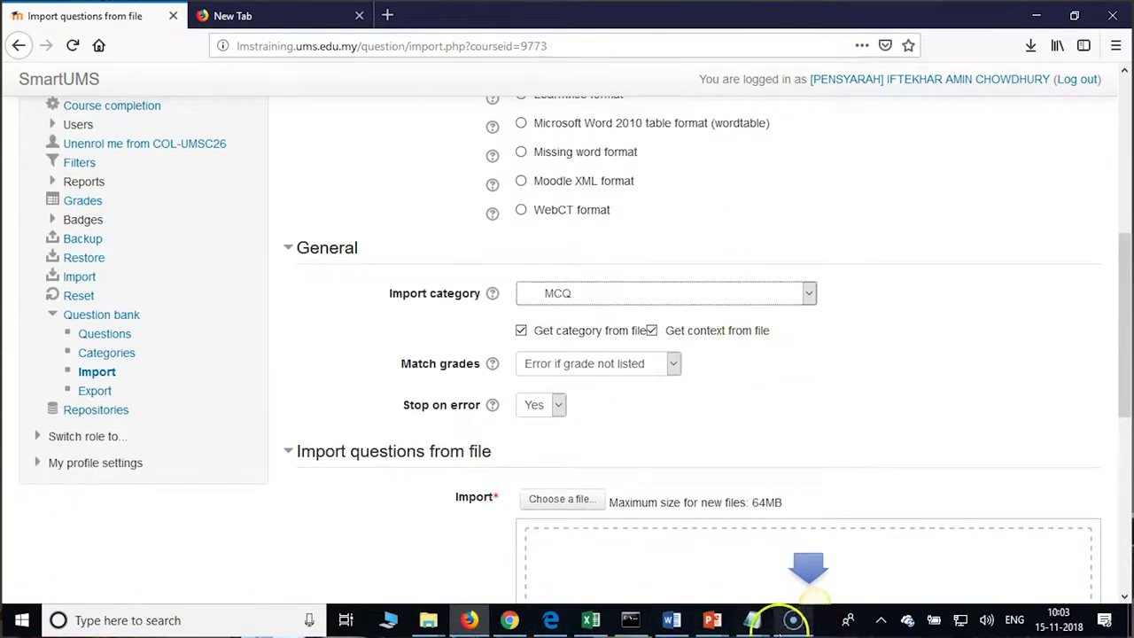
{"action": "left_click", "coordinate": [751, 620]}
Drag Aiken_Sample.txt from the Aiken format folder into the import file area and import it.
{"action": "left_click", "coordinate": [949, 527]}
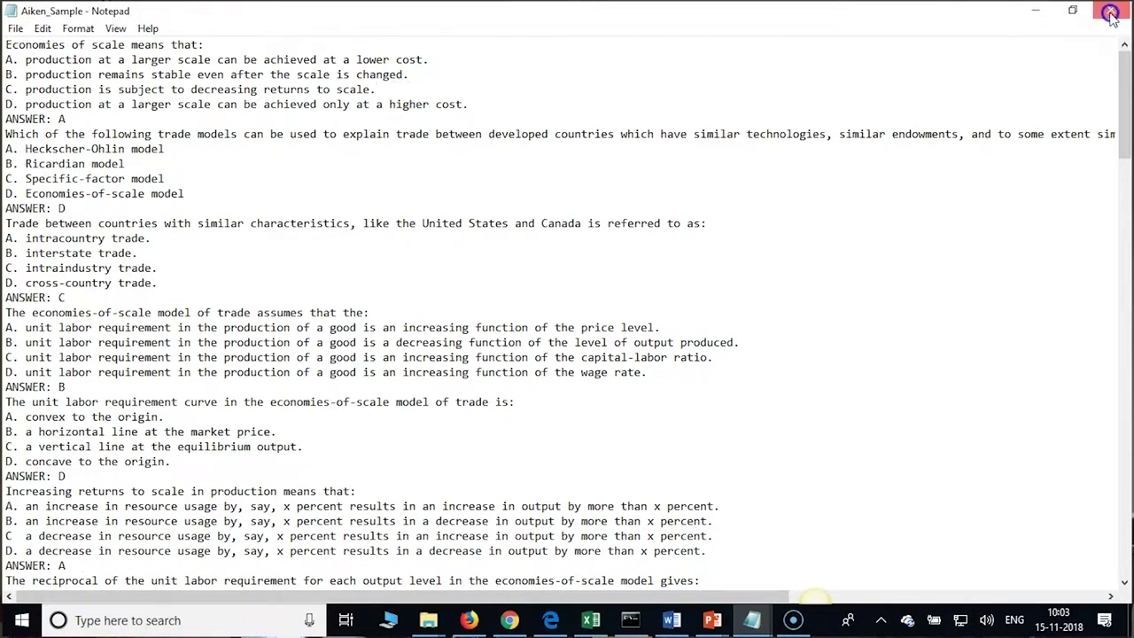
{"action": "left_click", "coordinate": [1035, 11]}
{"action": "mouse_move", "coordinate": [433, 618]}
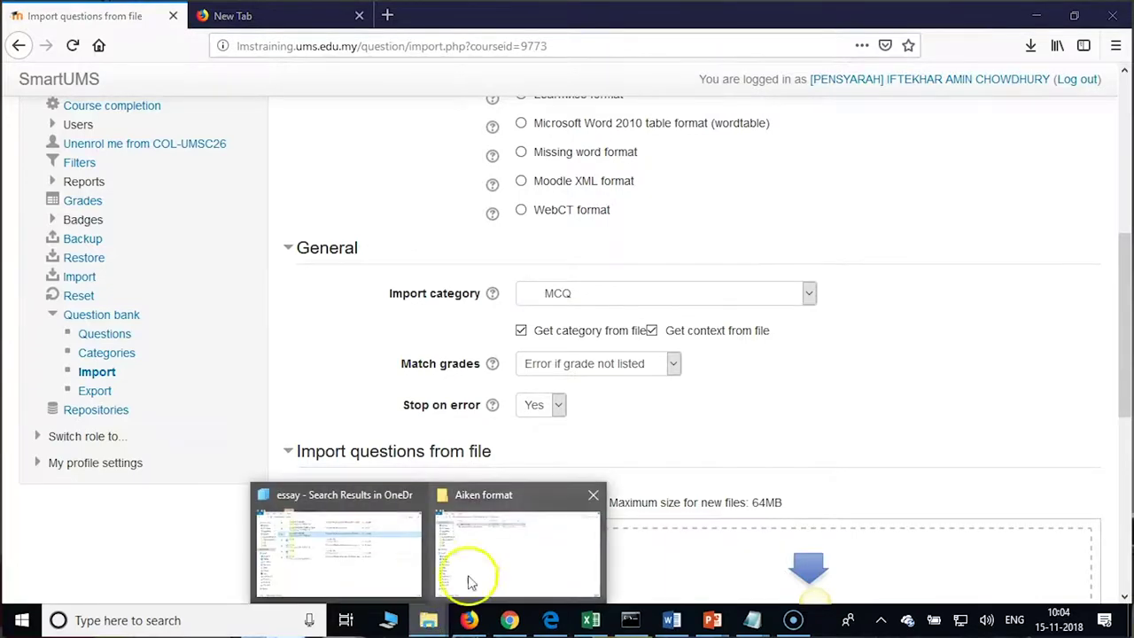
{"action": "left_click", "coordinate": [501, 552]}
{"action": "double_click", "coordinate": [266, 105]}
{"action": "left_click_drag", "start_coordinate": [267, 105], "coordinate": [793, 458]}
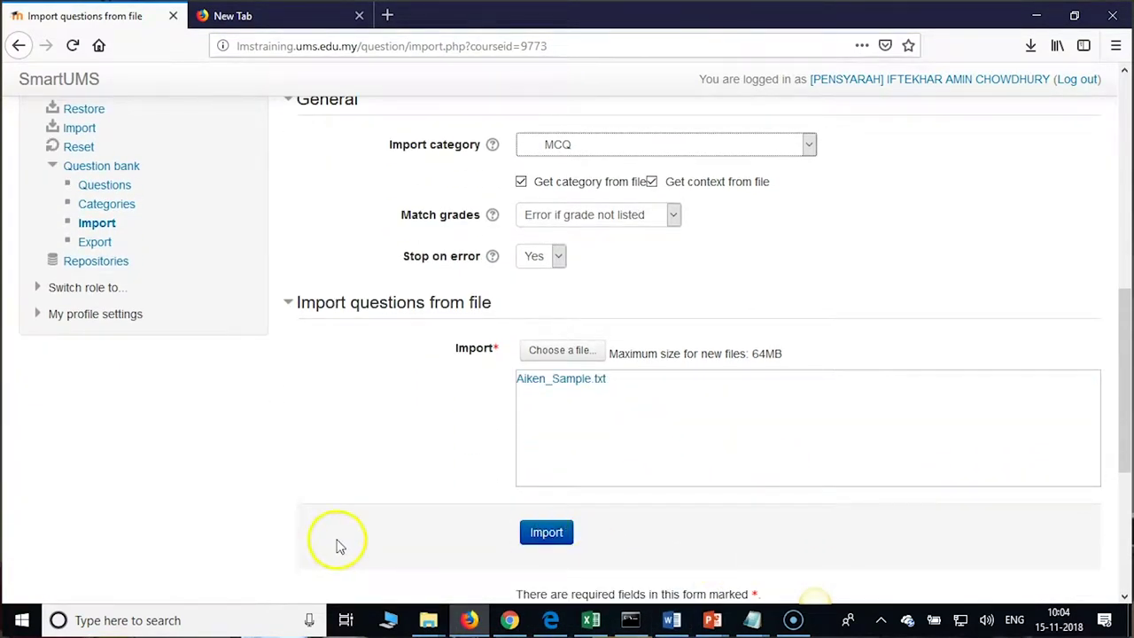
{"action": "left_click", "coordinate": [545, 535]}
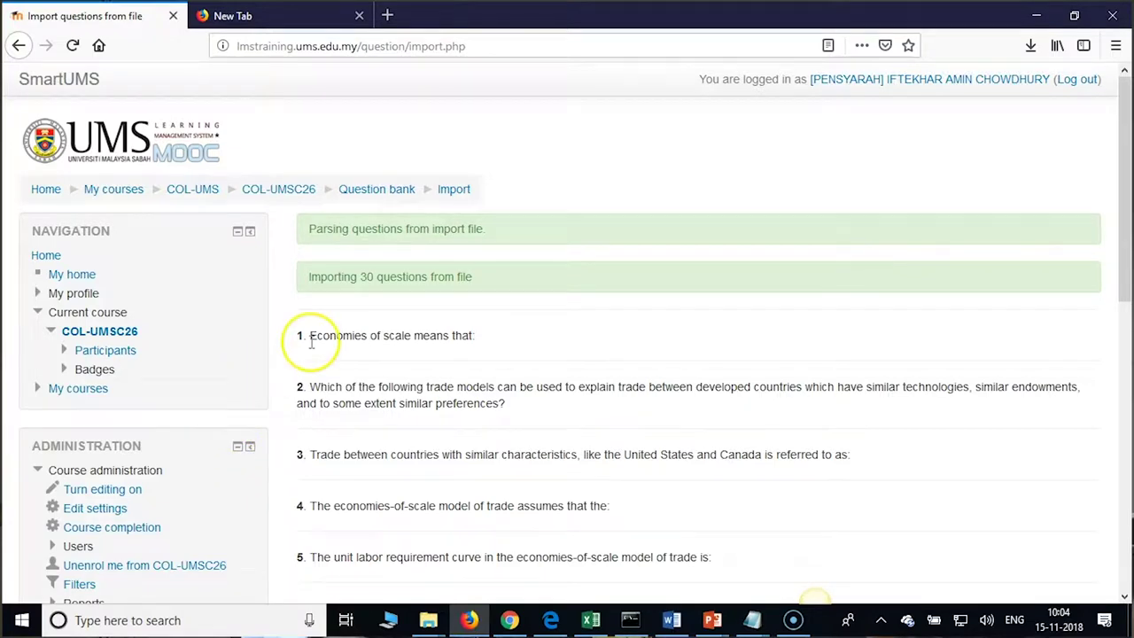
Copy question 6's sentence, flagged 'This type of question requires at least 2 choices', from the results.
{"action": "scroll", "coordinate": [311, 343], "scroll_direction": "down", "scroll_amount": 2}
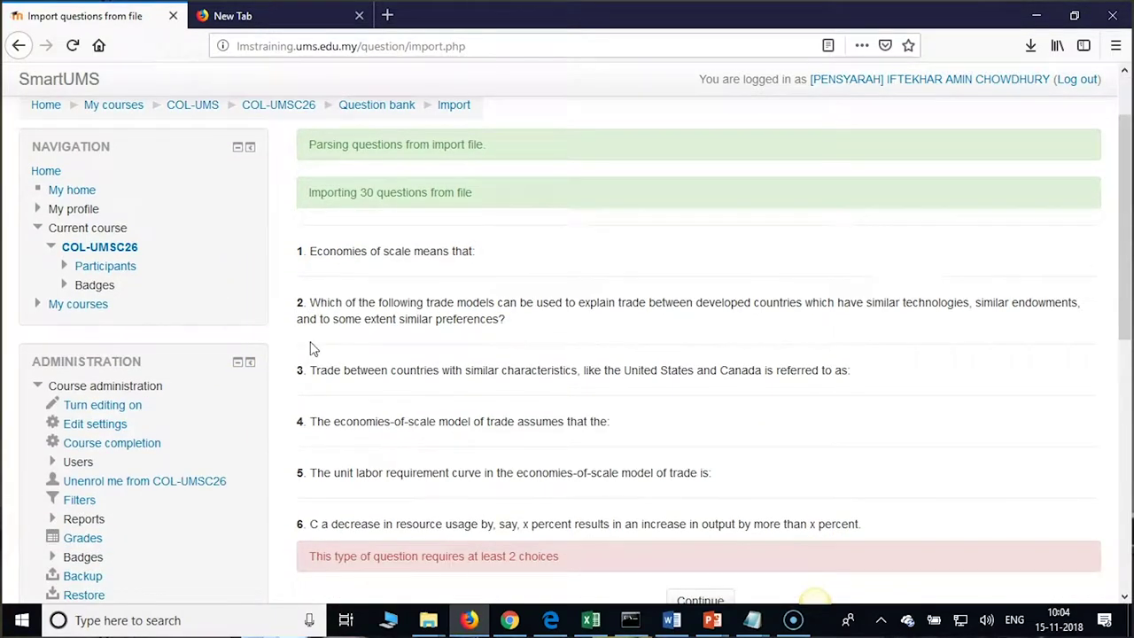
{"action": "scroll", "coordinate": [311, 345], "scroll_direction": "down", "scroll_amount": 2}
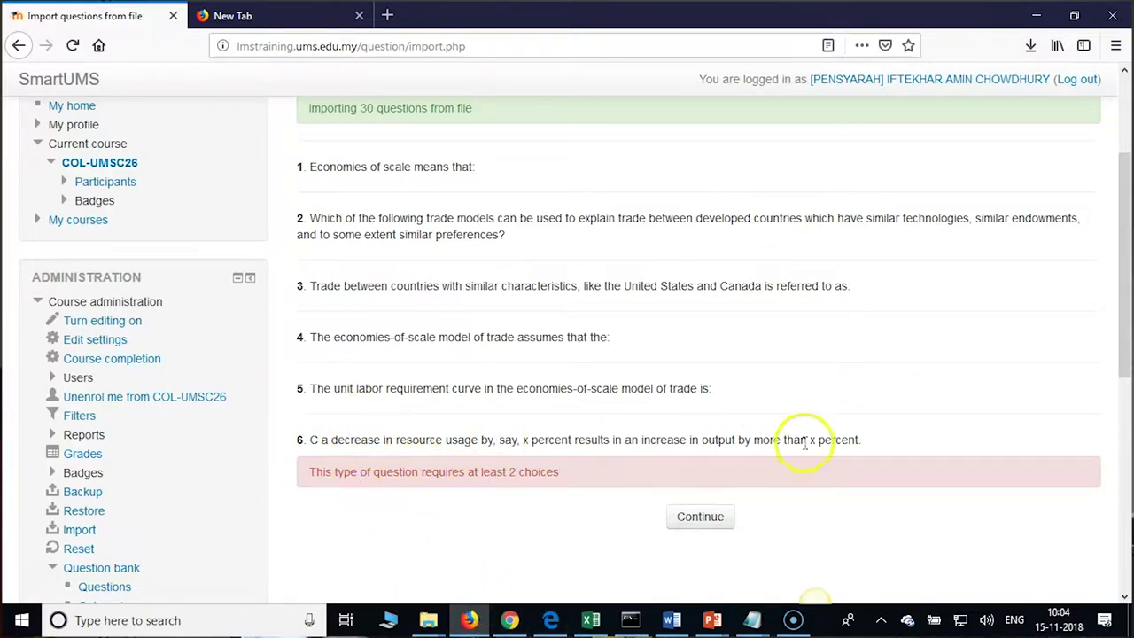
{"action": "left_click_drag", "start_coordinate": [864, 440], "coordinate": [318, 438]}
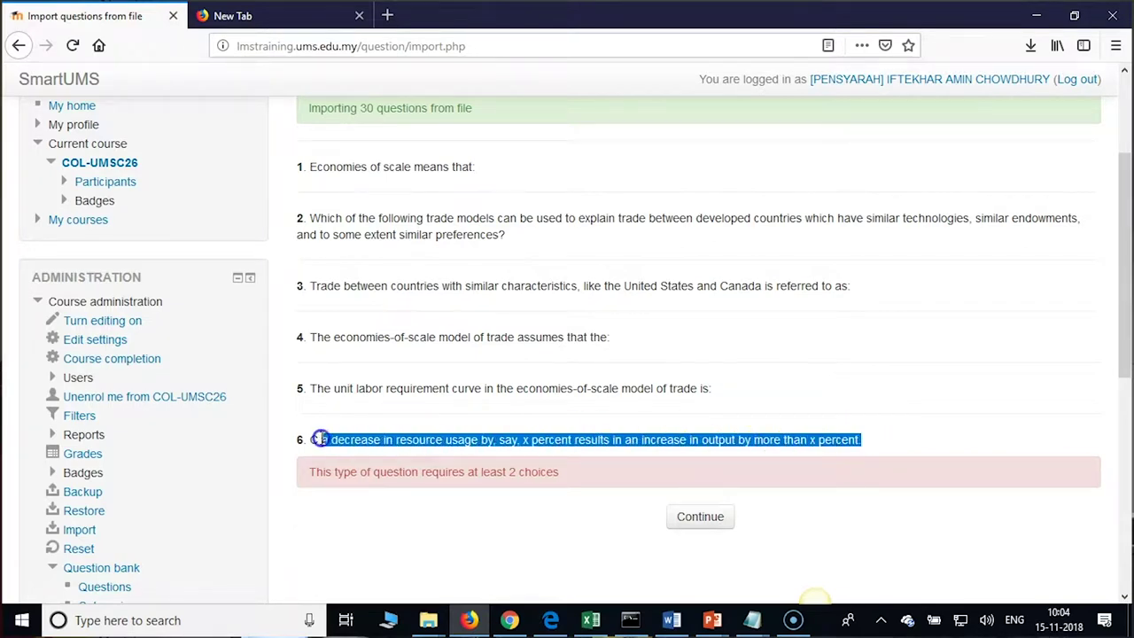
{"action": "right_click", "coordinate": [330, 438]}
{"action": "left_click", "coordinate": [370, 445]}
{"action": "left_click", "coordinate": [744, 625]}
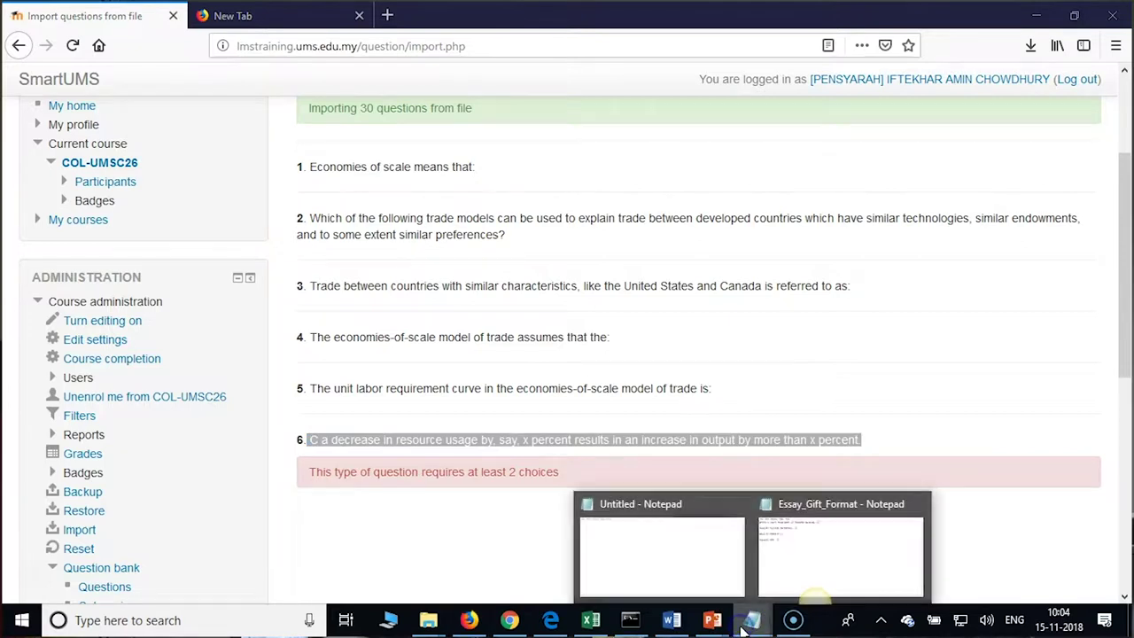
Open Aiken_Sample from the Aiken format folder in a maximized Notepad window.
{"action": "mouse_move", "coordinate": [428, 623]}
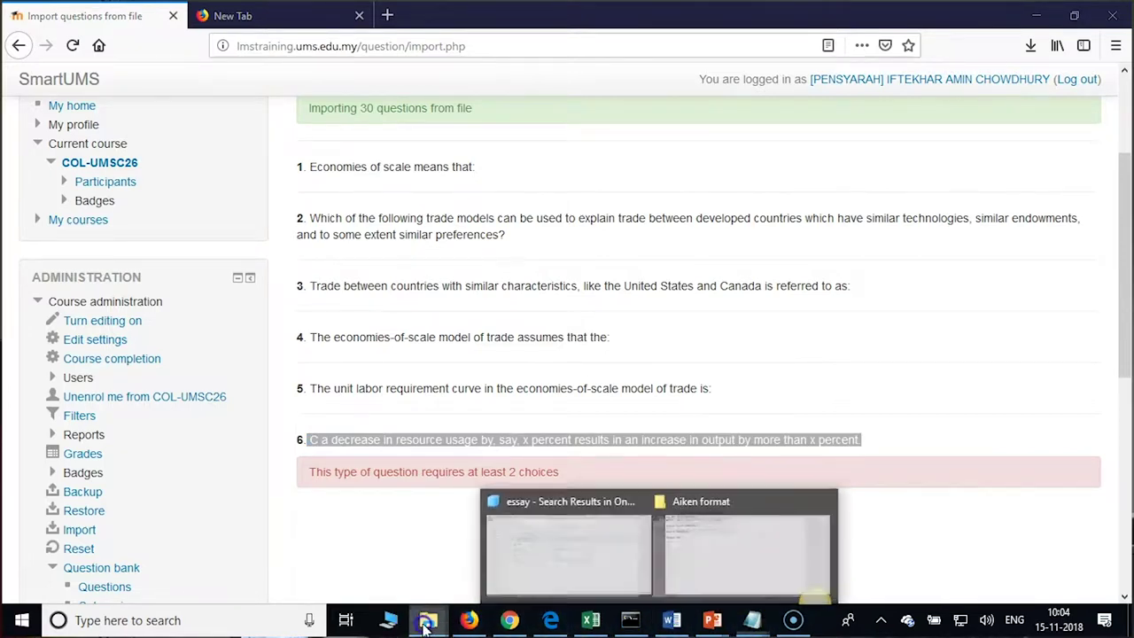
{"action": "left_click", "coordinate": [501, 552]}
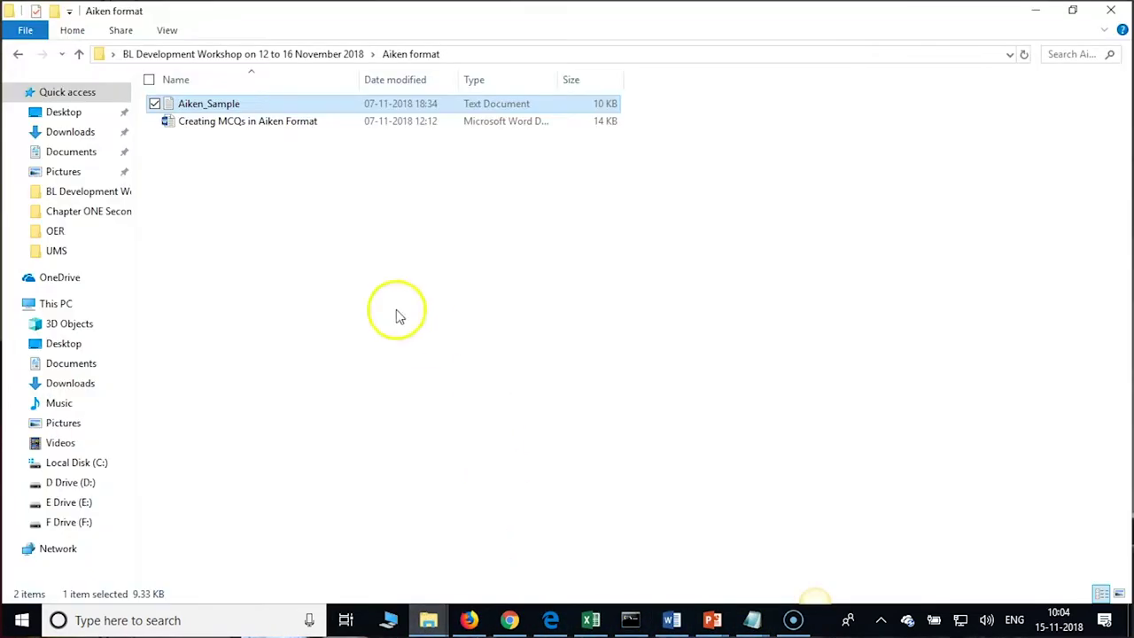
{"action": "left_click", "coordinate": [340, 118]}
{"action": "double_click", "coordinate": [343, 103]}
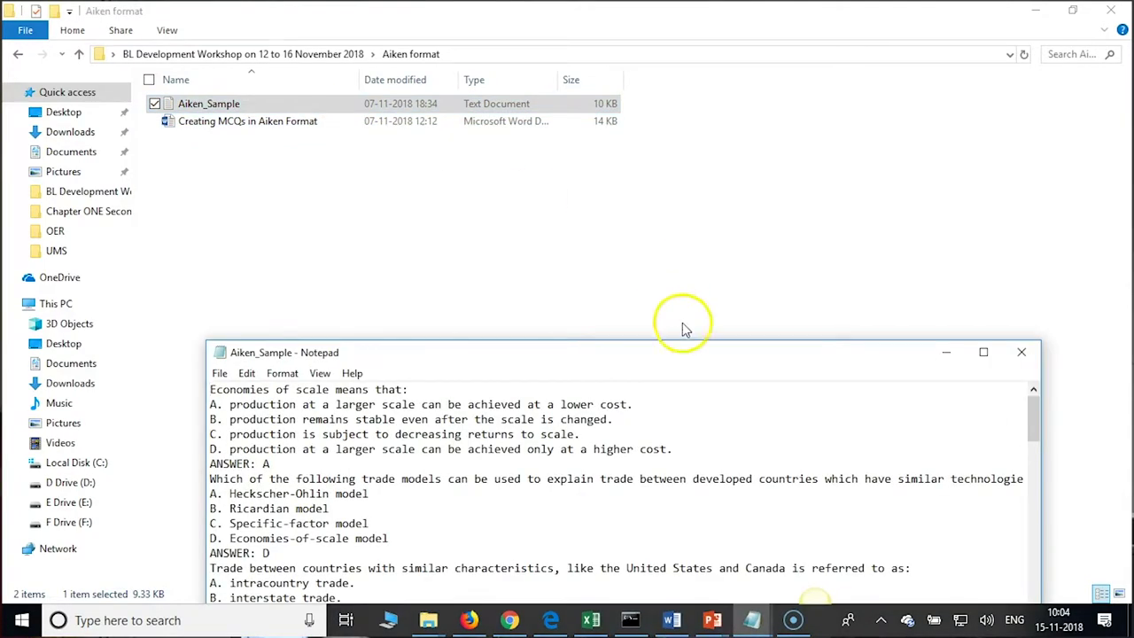
{"action": "left_click", "coordinate": [975, 355]}
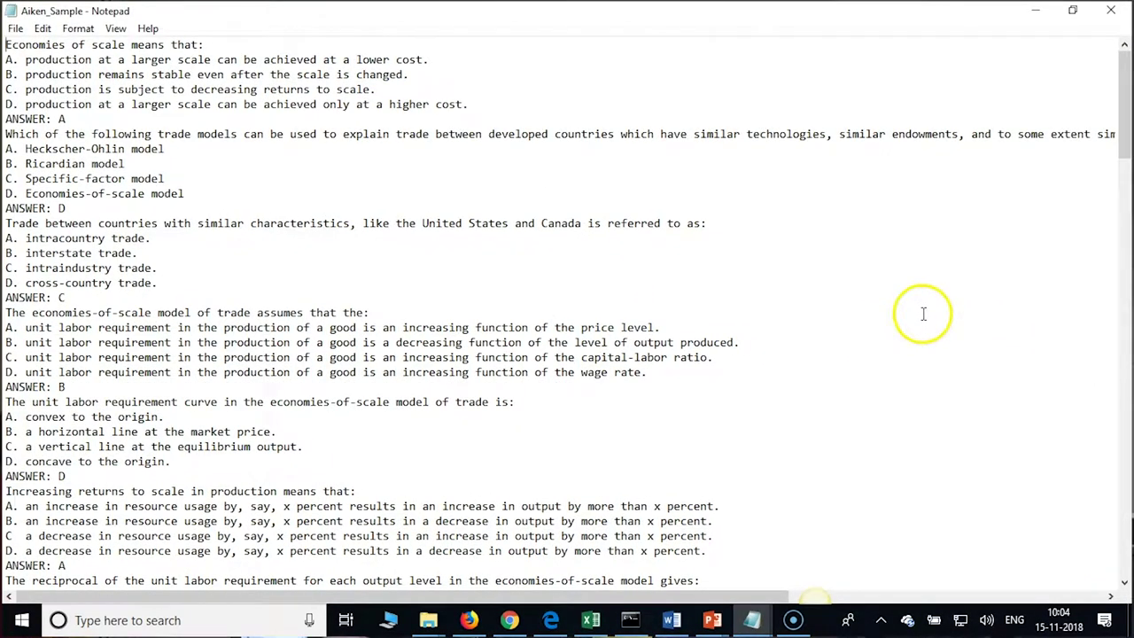
Search the file for question 6's copied sentence, then for 'C a decrease in'.
{"action": "key", "text": "ctrl+f"}
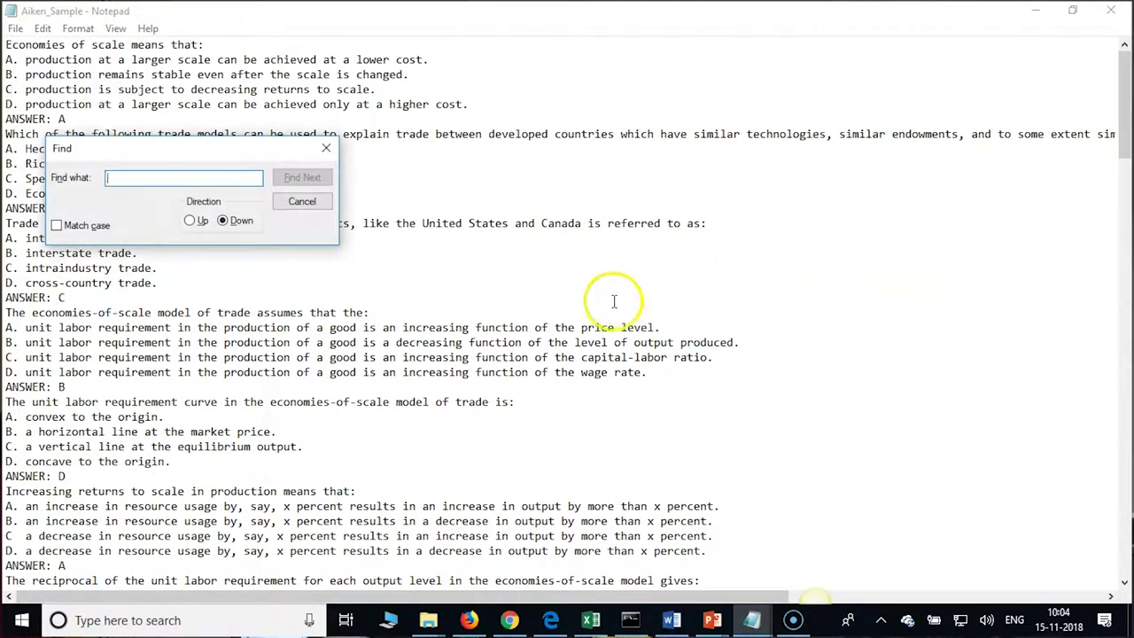
{"action": "key", "text": "ctrl+v"}
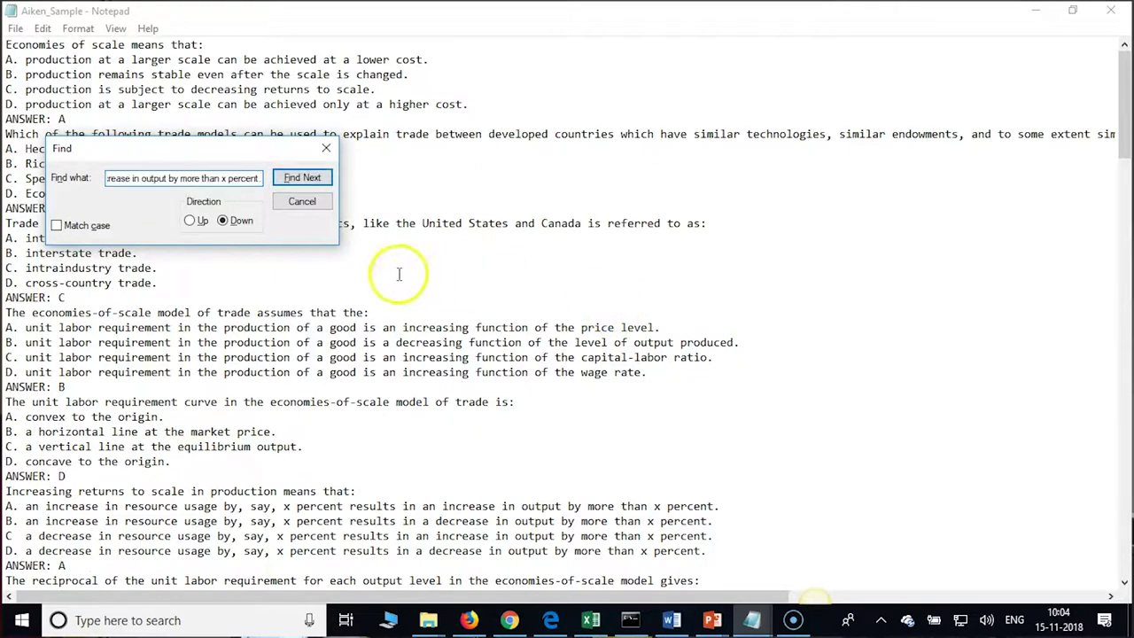
{"action": "left_click", "coordinate": [310, 179]}
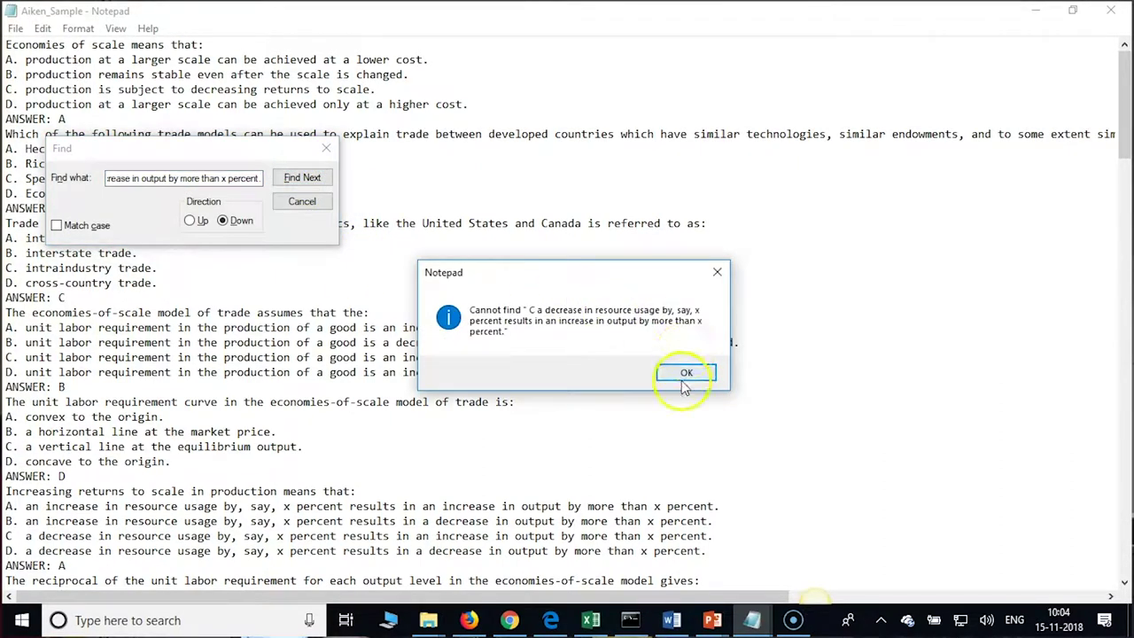
{"action": "left_click", "coordinate": [681, 373]}
{"action": "left_click", "coordinate": [254, 178]}
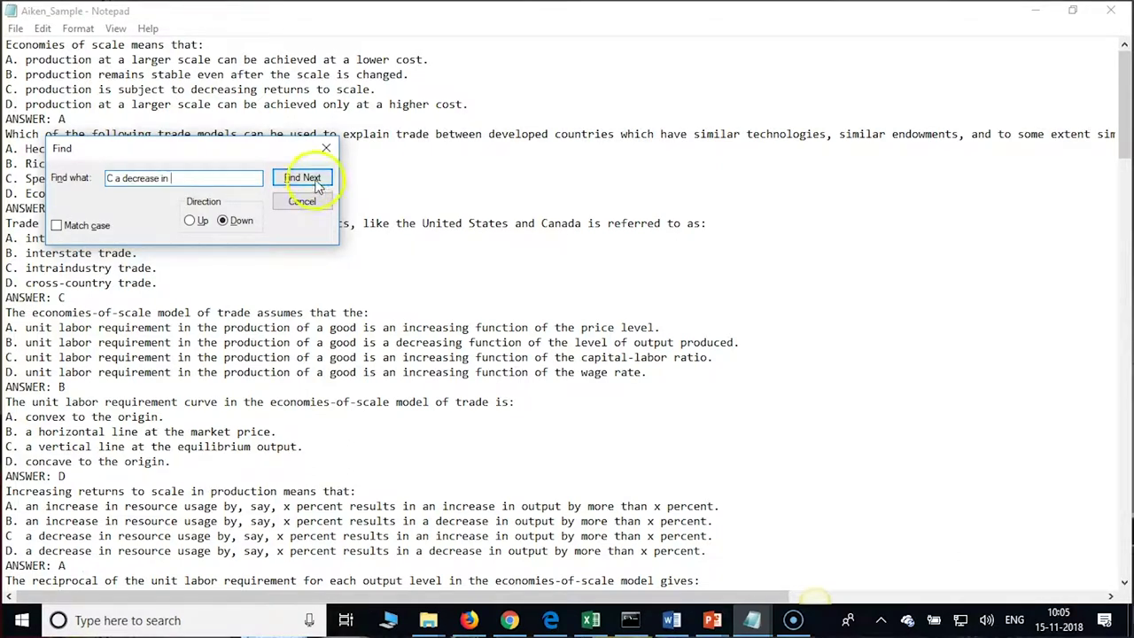
{"action": "left_click", "coordinate": [316, 184]}
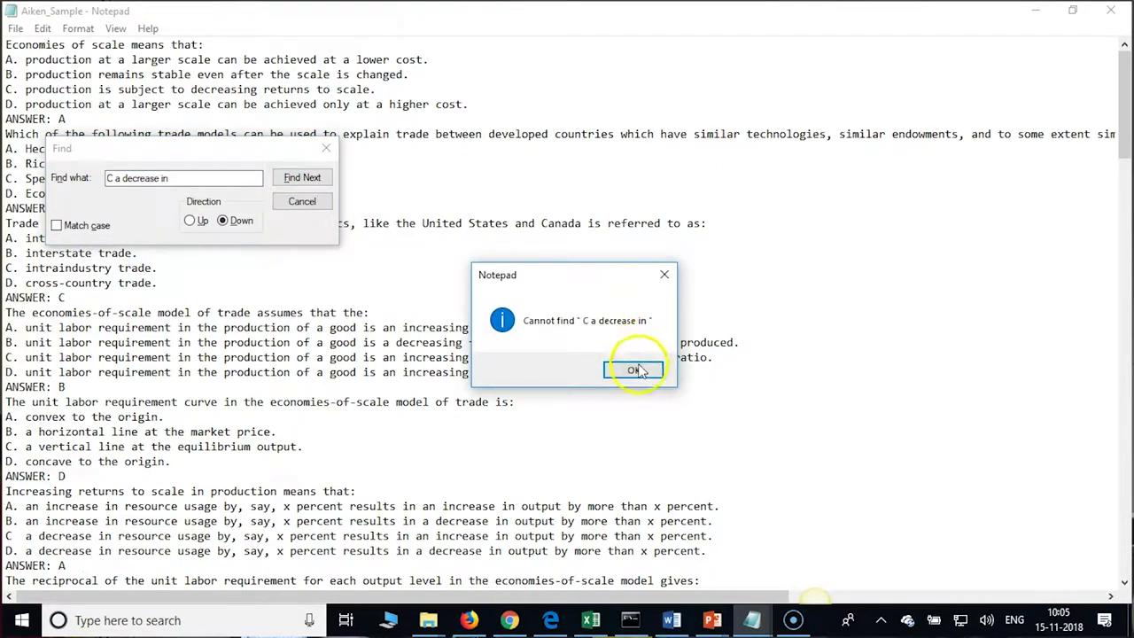
{"action": "left_click", "coordinate": [636, 369]}
{"action": "left_click_drag", "start_coordinate": [173, 178], "coordinate": [107, 178]}
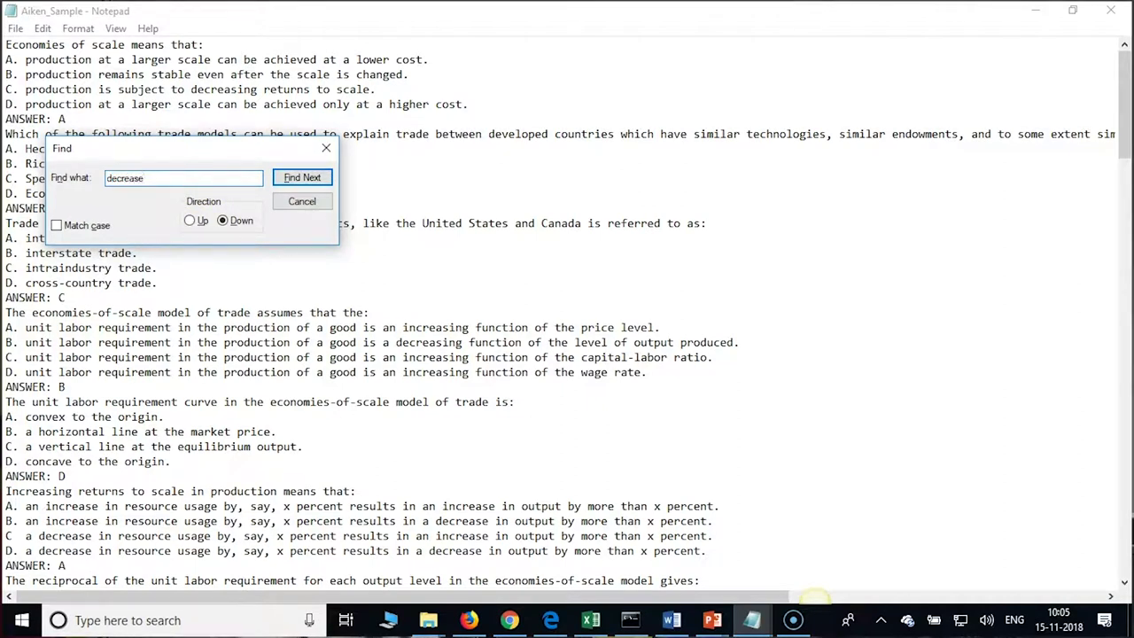
{"action": "left_click", "coordinate": [326, 148]}
Add the missing period after option C and delete the extra space, giving 'C. a decrease in resource usage…'.
{"action": "scroll", "coordinate": [344, 365], "scroll_direction": "down", "scroll_amount": 1}
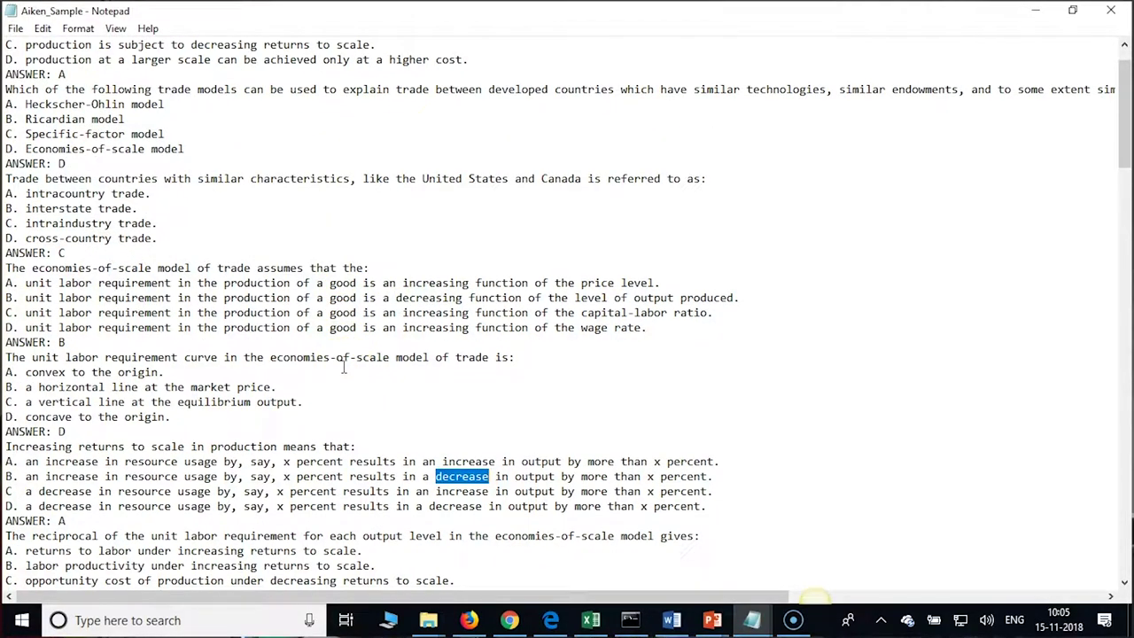
{"action": "left_click", "coordinate": [15, 491]}
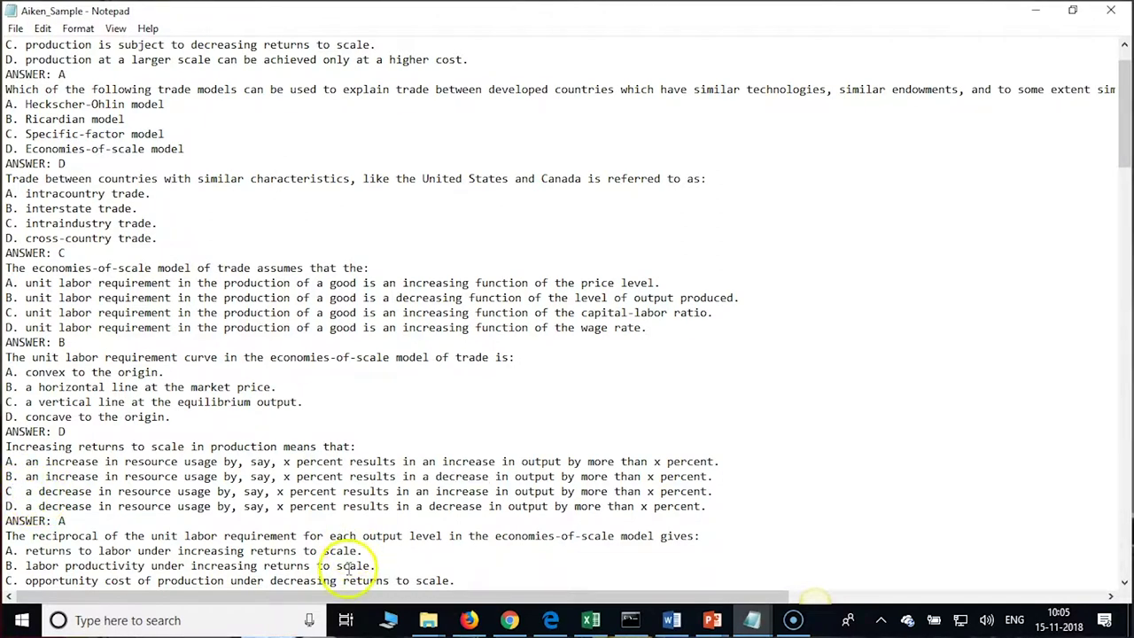
{"action": "type", "text": "."}
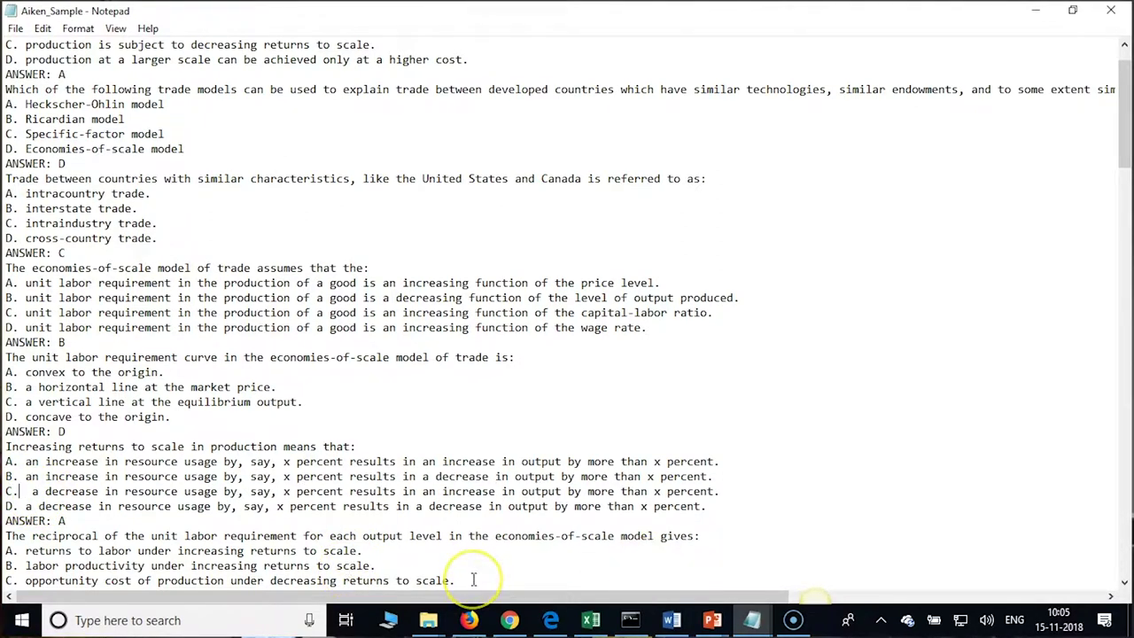
{"action": "key", "text": "Delete"}
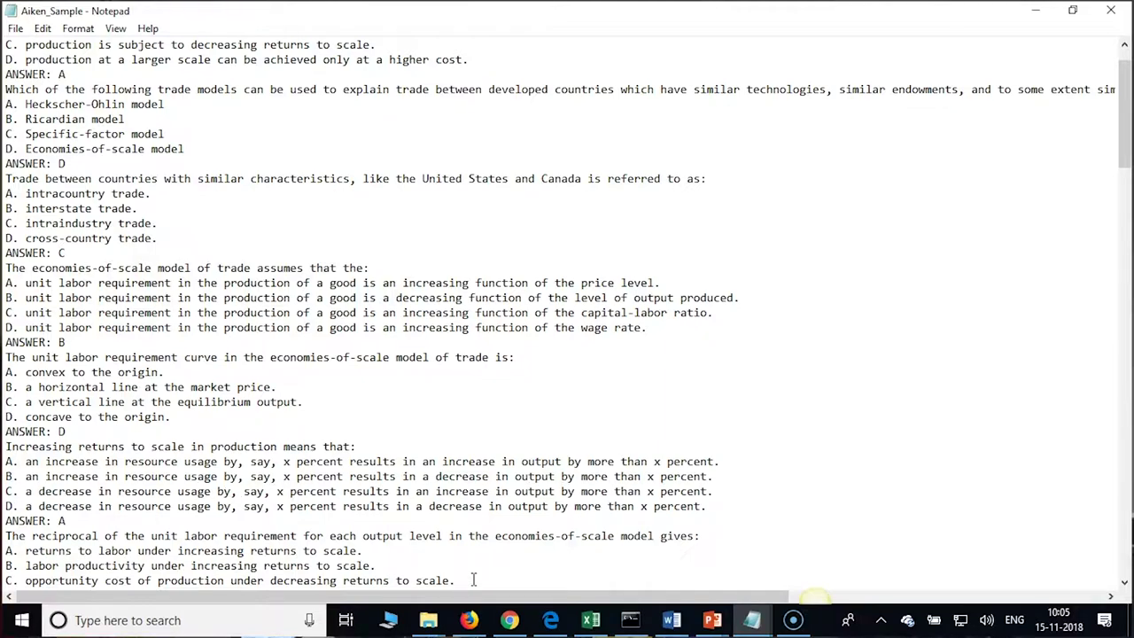
Close the corrected file and continue from the import results to the question bank.
{"action": "left_click", "coordinate": [1112, 10]}
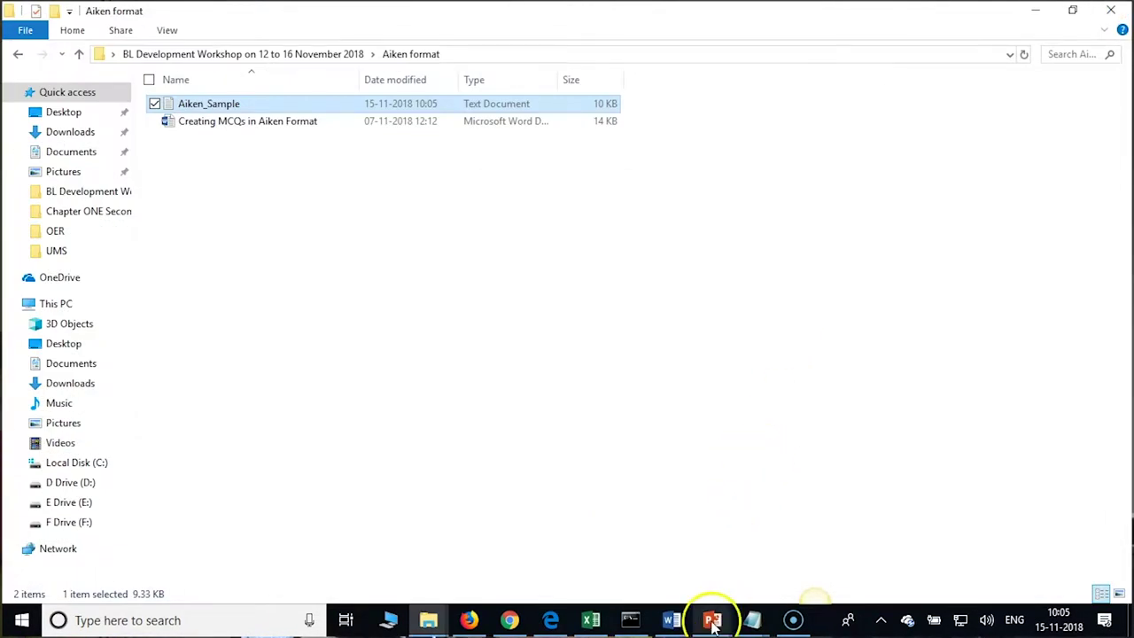
{"action": "left_click", "coordinate": [470, 620]}
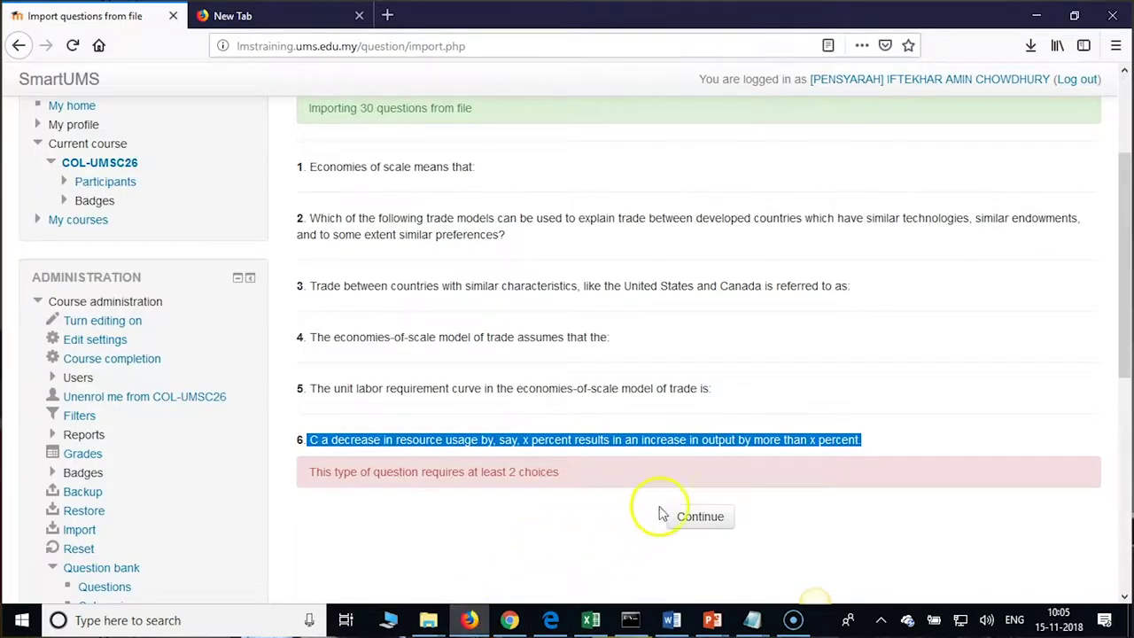
{"action": "left_click", "coordinate": [704, 518]}
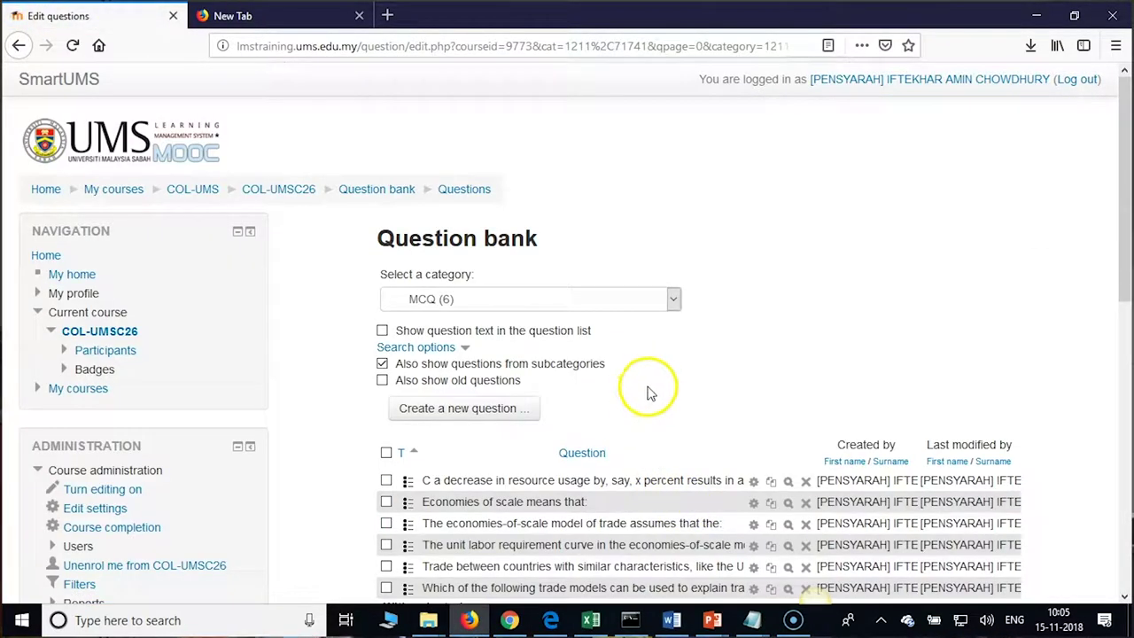
{"action": "scroll", "coordinate": [647, 392], "scroll_direction": "down", "scroll_amount": 3}
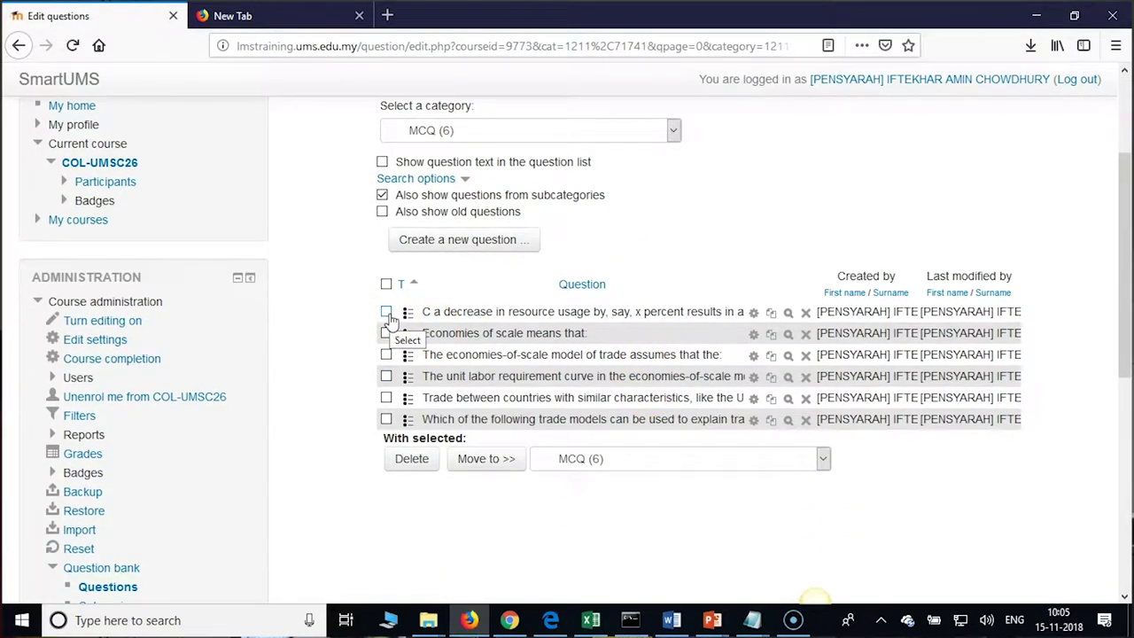
Select all six questions in the MCQ category and confirm their deletion.
{"action": "left_click", "coordinate": [674, 132]}
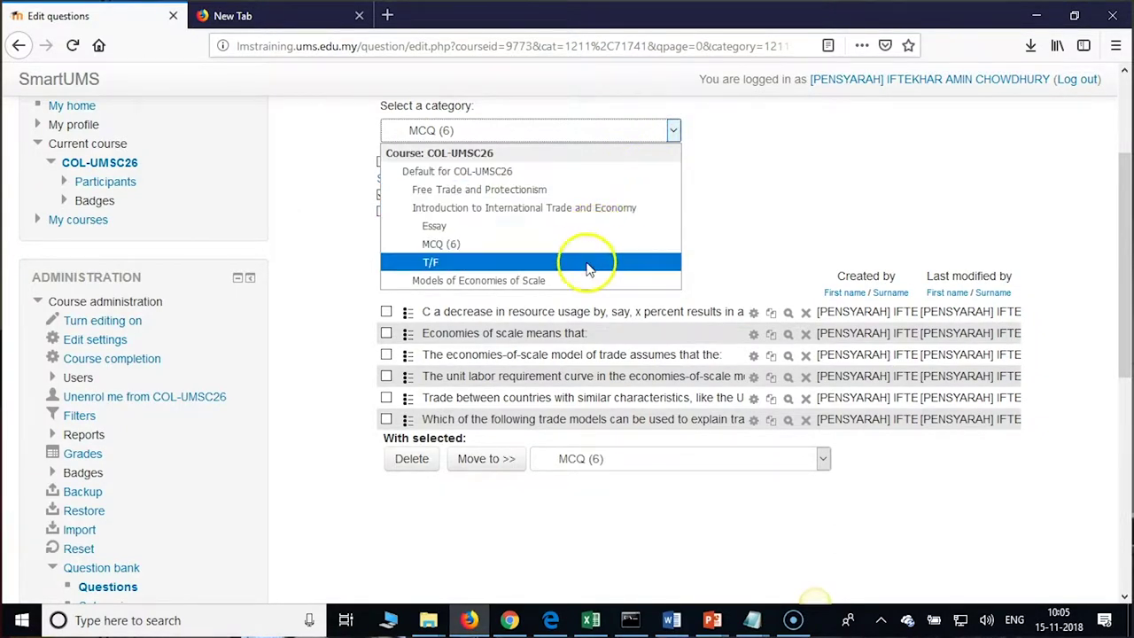
{"action": "left_click", "coordinate": [511, 247]}
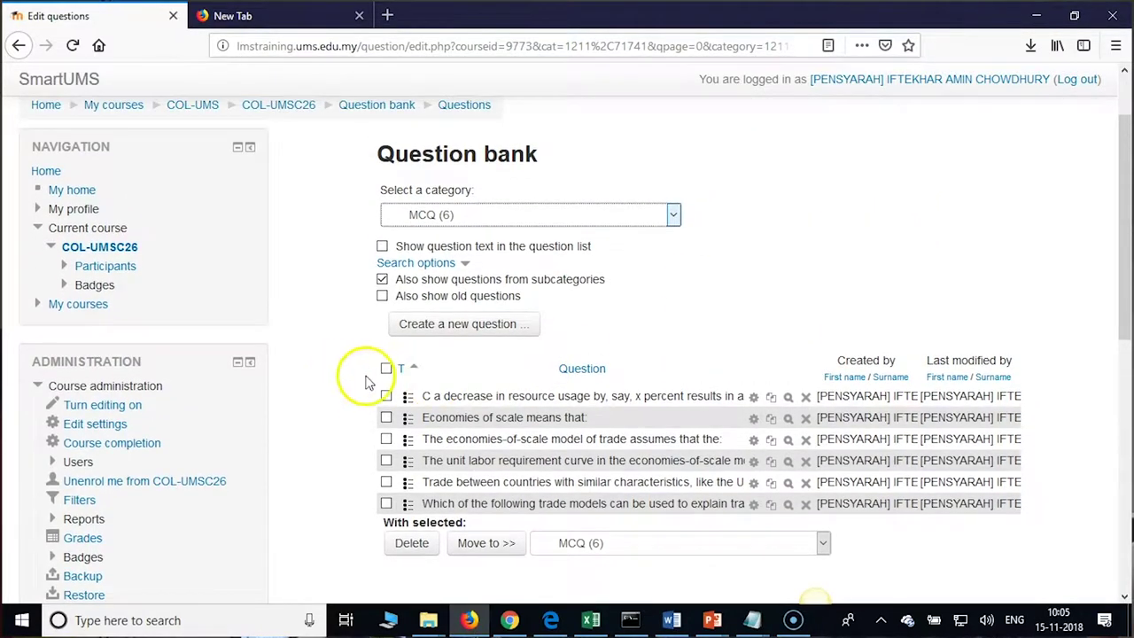
{"action": "left_click", "coordinate": [386, 366]}
{"action": "left_click", "coordinate": [416, 546]}
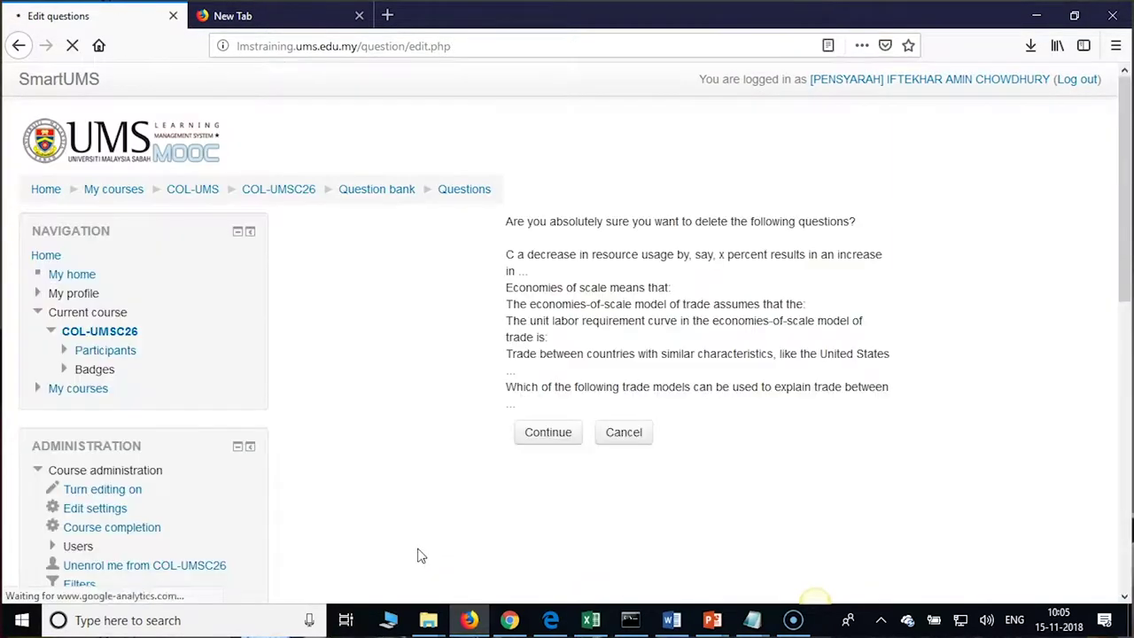
{"action": "left_click", "coordinate": [549, 431]}
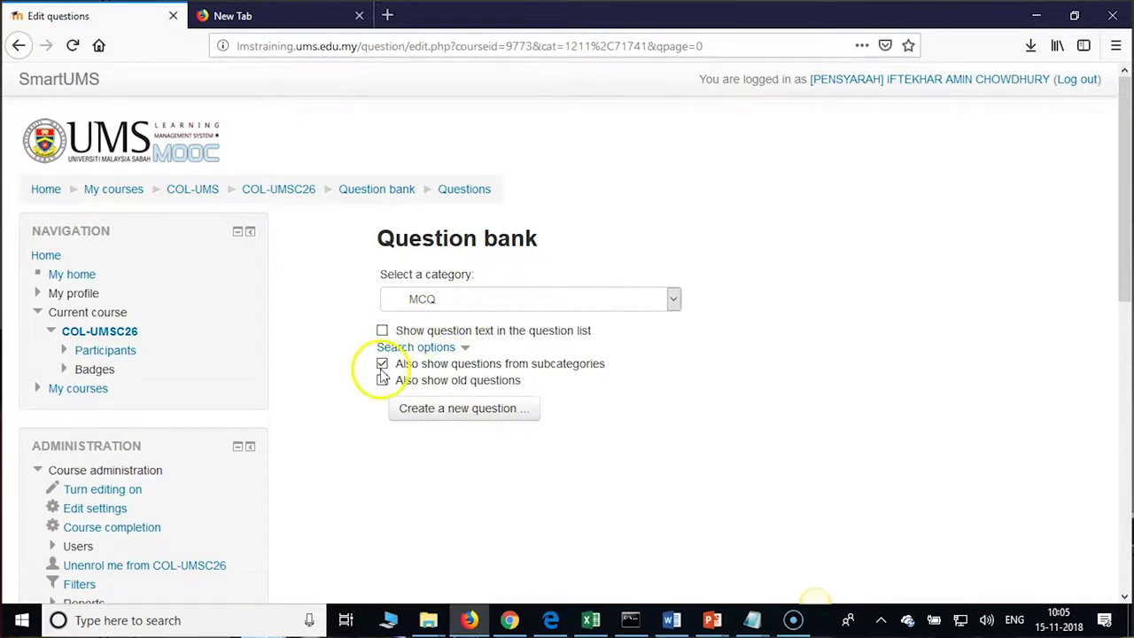
Open the question import page and select Aiken format.
{"action": "scroll", "coordinate": [128, 536], "scroll_direction": "down", "scroll_amount": 3}
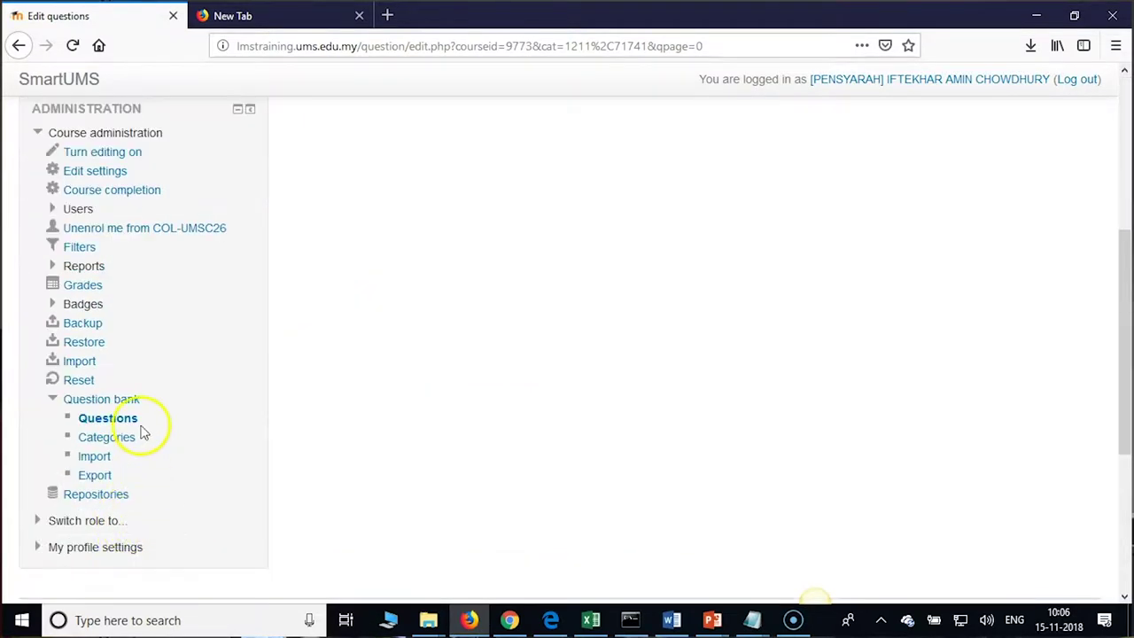
{"action": "left_click", "coordinate": [92, 456]}
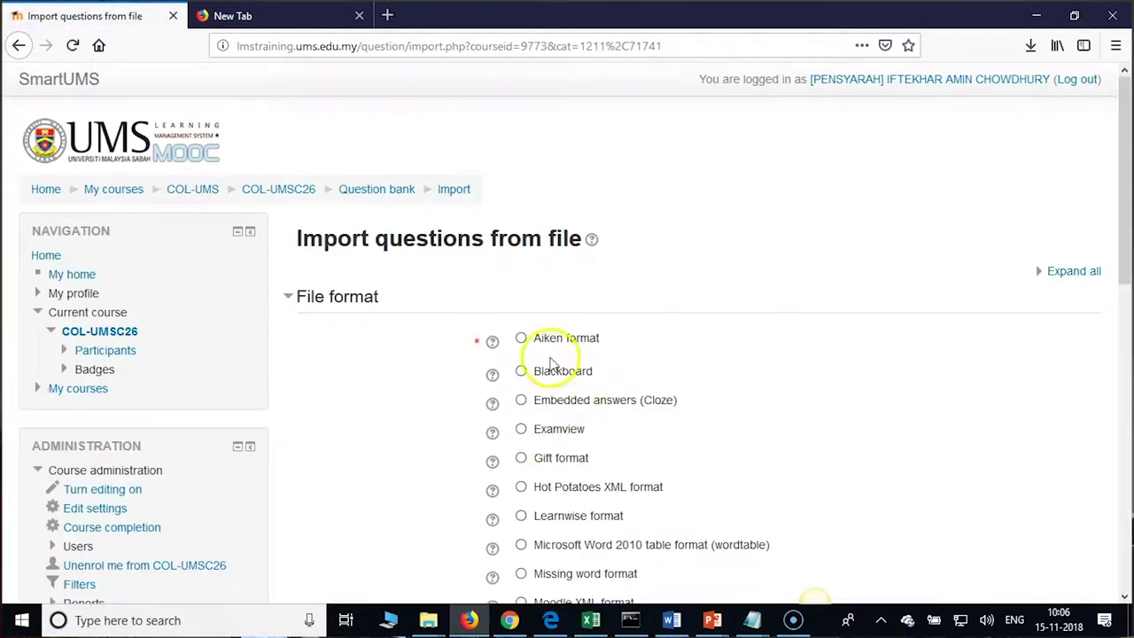
{"action": "left_click", "coordinate": [520, 338]}
{"action": "left_click", "coordinate": [1067, 271]}
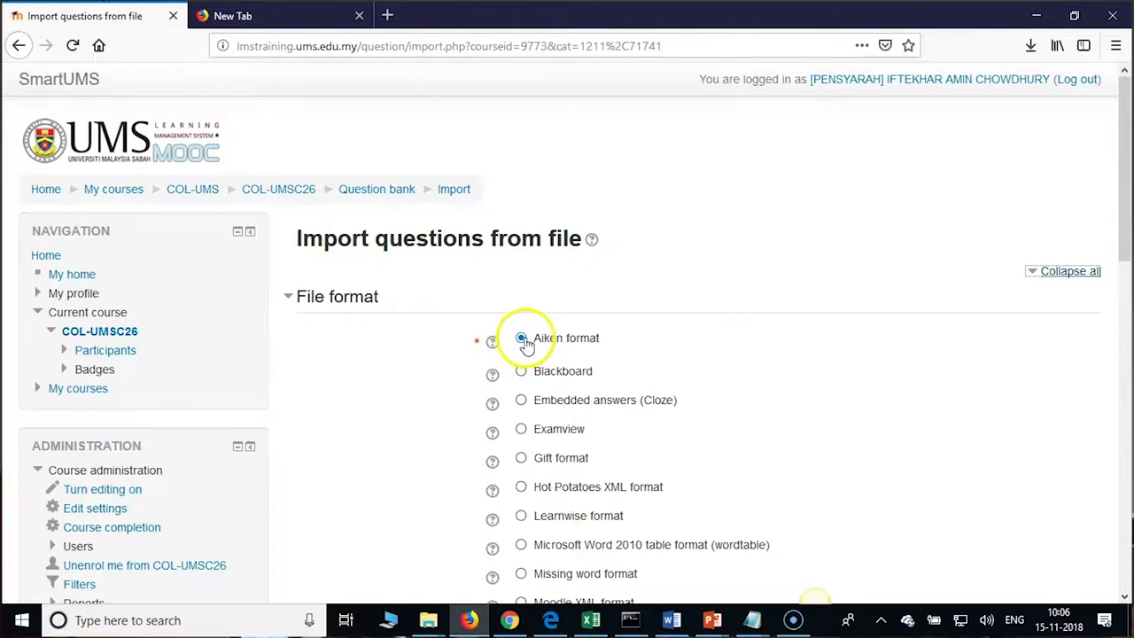
Drop the corrected Aiken_Sample.txt into the import file area and import it.
{"action": "scroll", "coordinate": [679, 343], "scroll_direction": "down", "scroll_amount": 5}
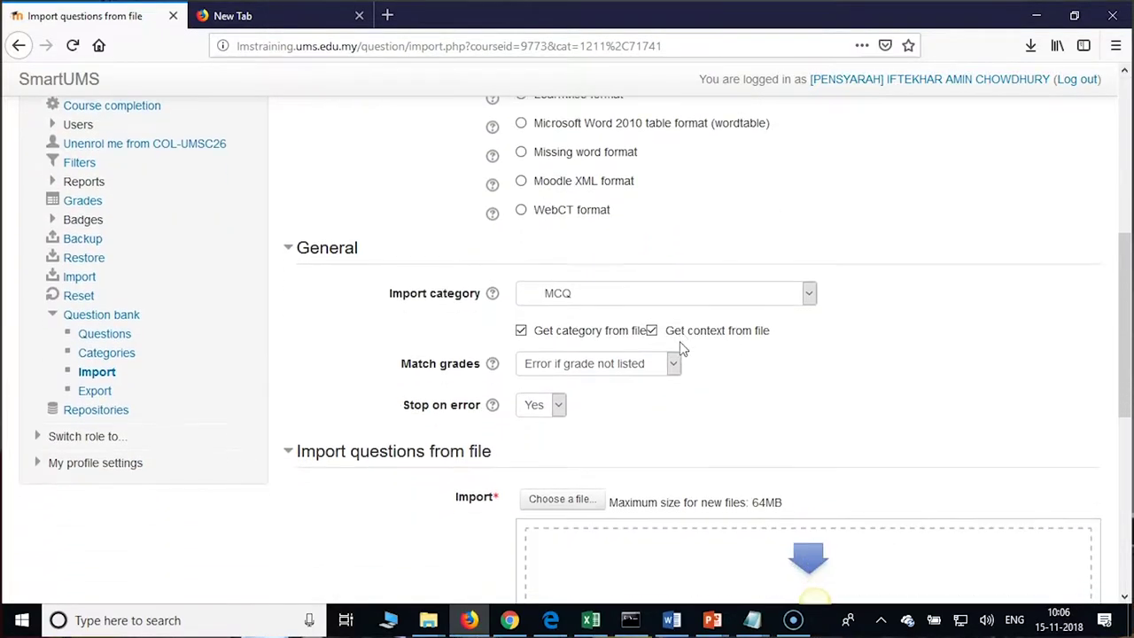
{"action": "scroll", "coordinate": [628, 366], "scroll_direction": "down", "scroll_amount": 5}
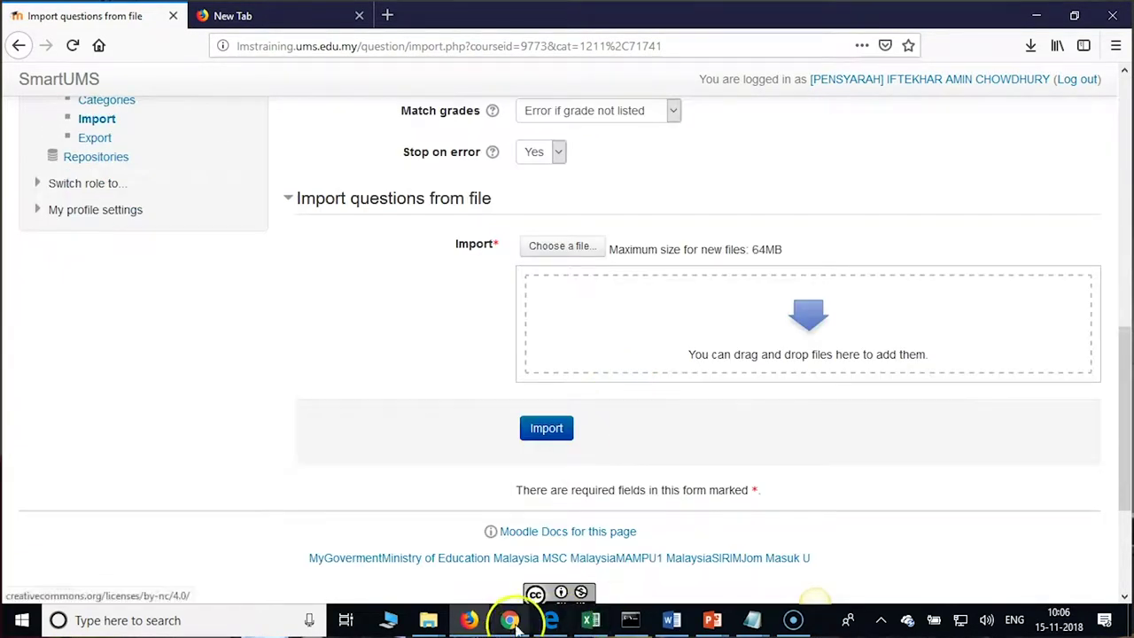
{"action": "mouse_move", "coordinate": [430, 618]}
{"action": "left_click", "coordinate": [493, 544]}
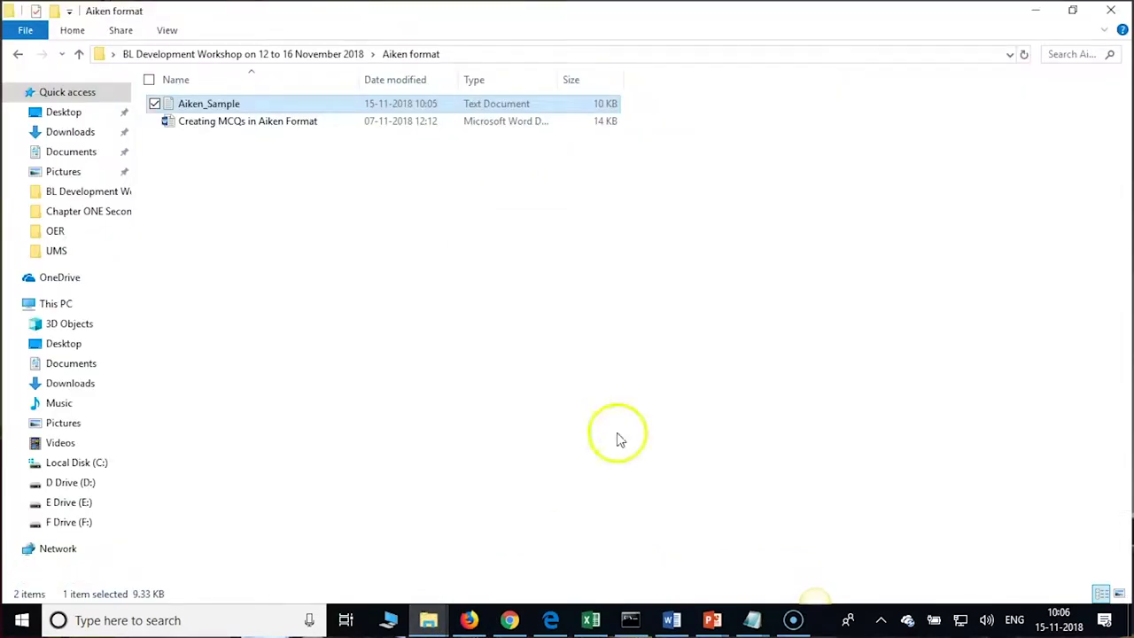
{"action": "left_click_drag", "start_coordinate": [216, 106], "coordinate": [779, 352]}
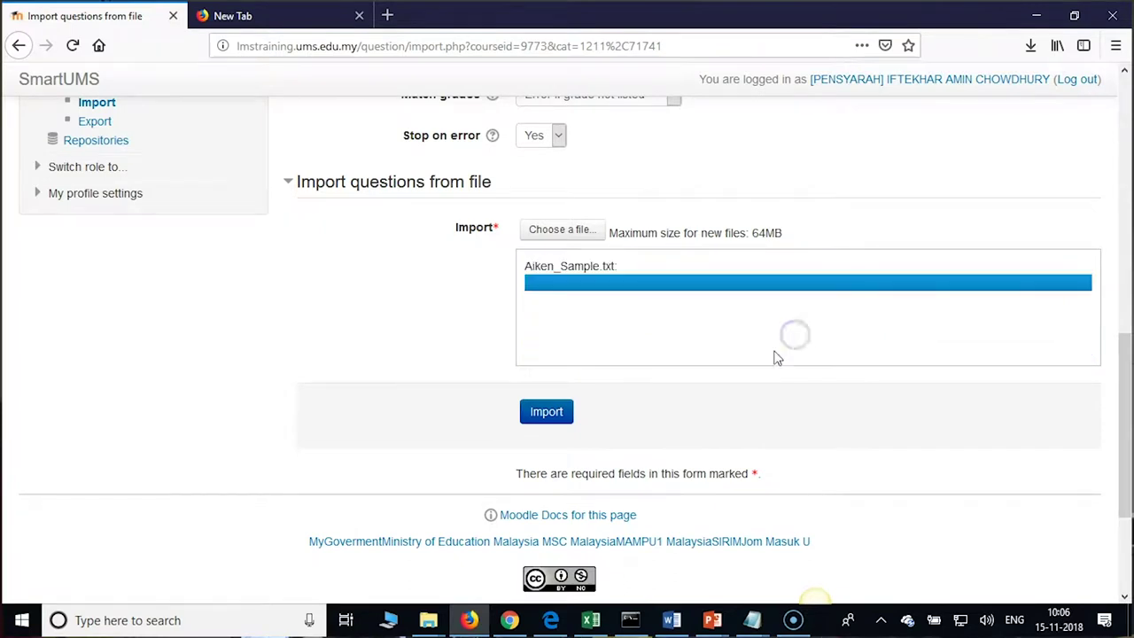
{"action": "left_click", "coordinate": [545, 413]}
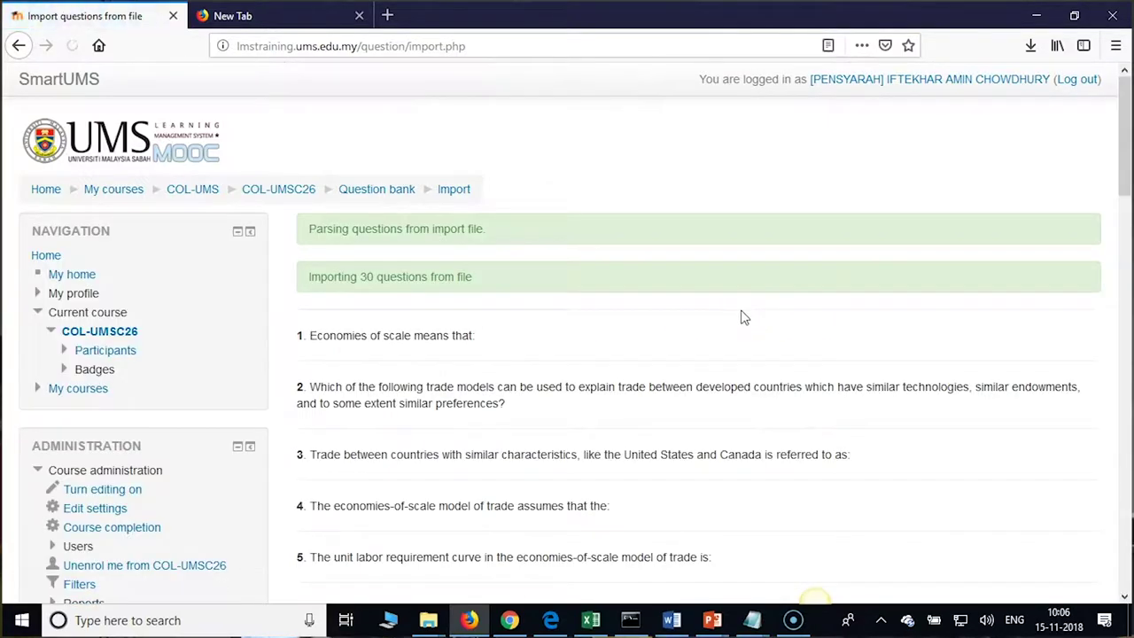
Continue from the import results to the question bank listing 30 MCQ questions.
{"action": "scroll", "coordinate": [742, 317], "scroll_direction": "down", "scroll_amount": 15}
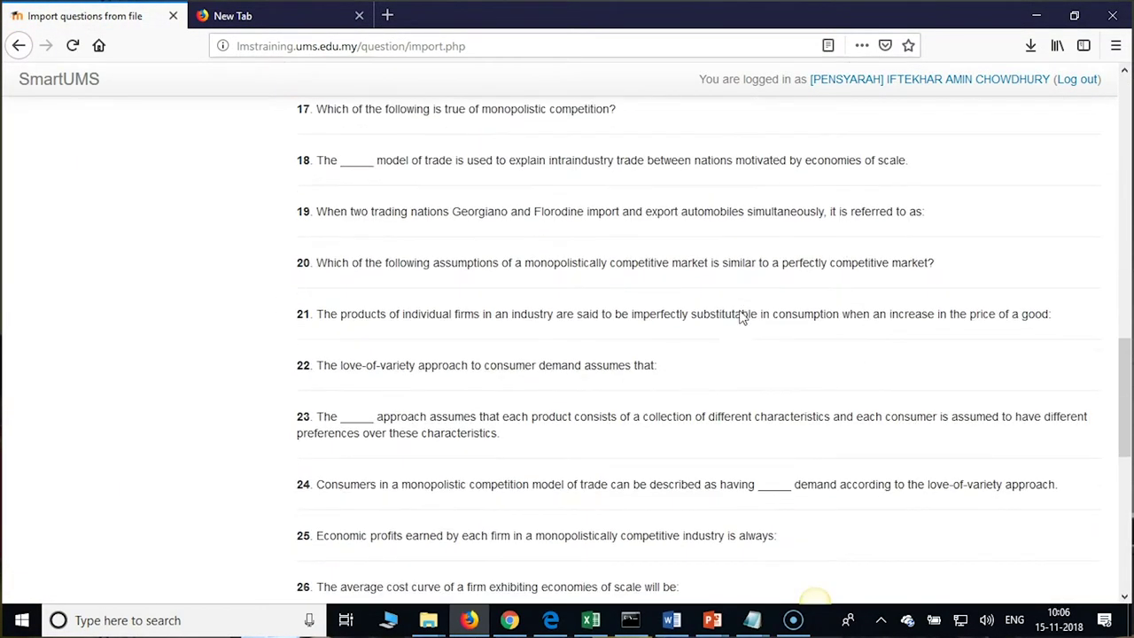
{"action": "scroll", "coordinate": [741, 310], "scroll_direction": "down", "scroll_amount": 1}
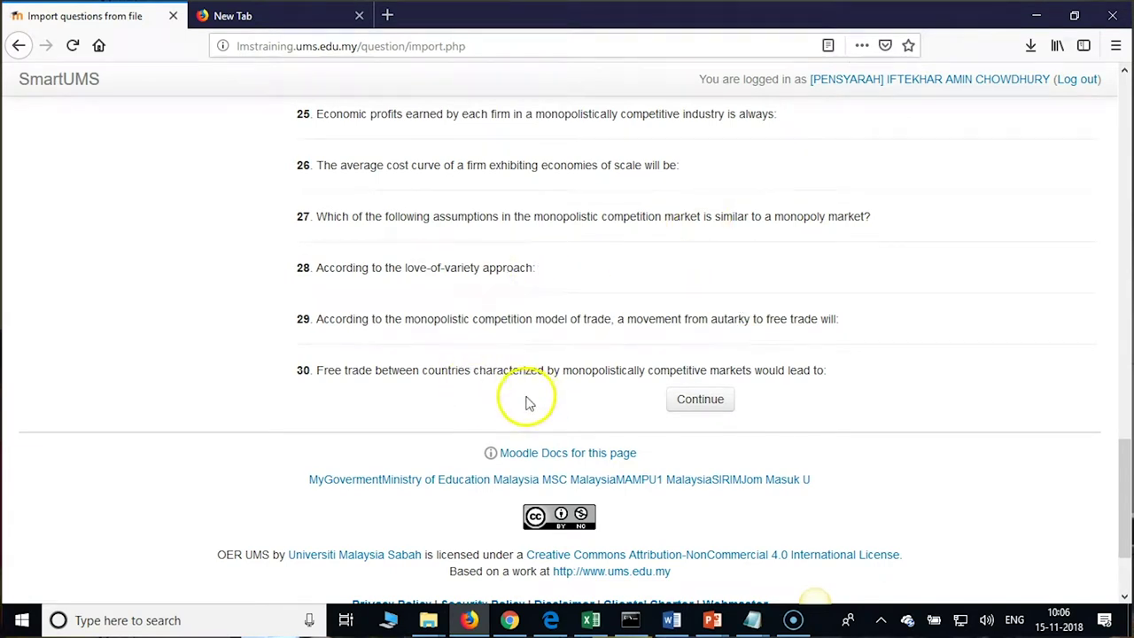
{"action": "left_click", "coordinate": [688, 400]}
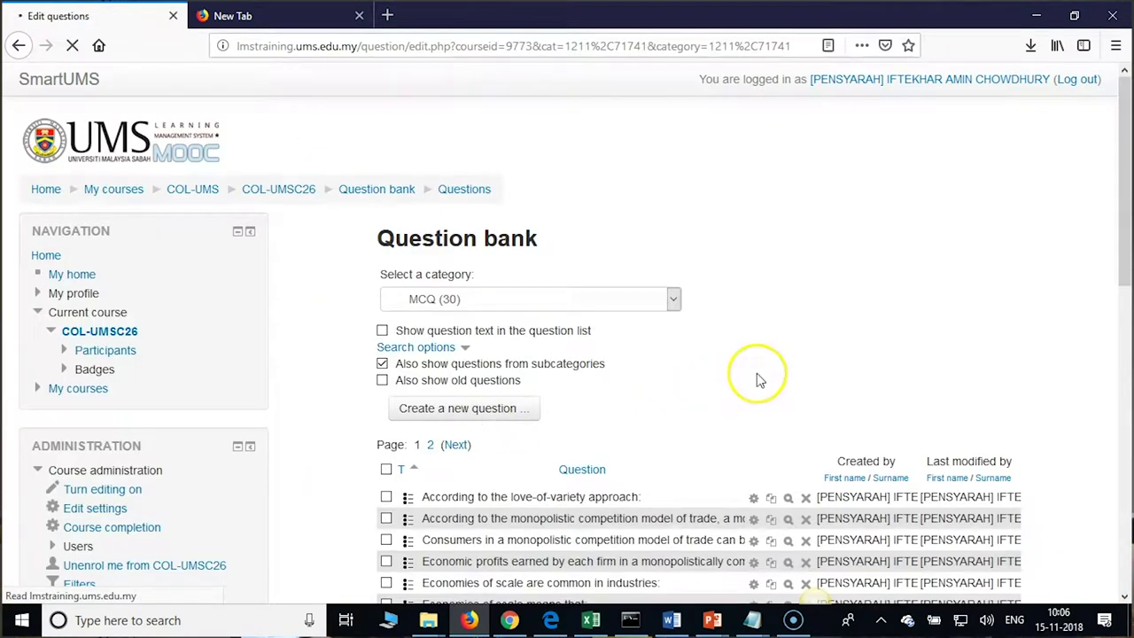
Preview the love-of-variety approach question to see its four choices.
{"action": "scroll", "coordinate": [759, 379], "scroll_direction": "down", "scroll_amount": 5}
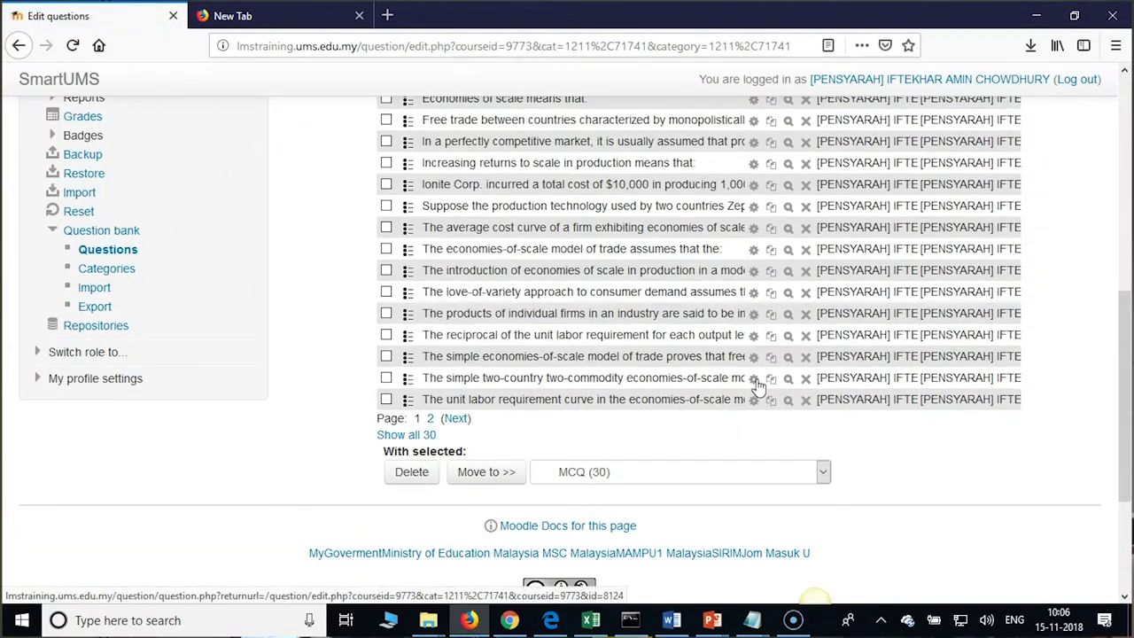
{"action": "scroll", "coordinate": [757, 381], "scroll_direction": "up", "scroll_amount": 5}
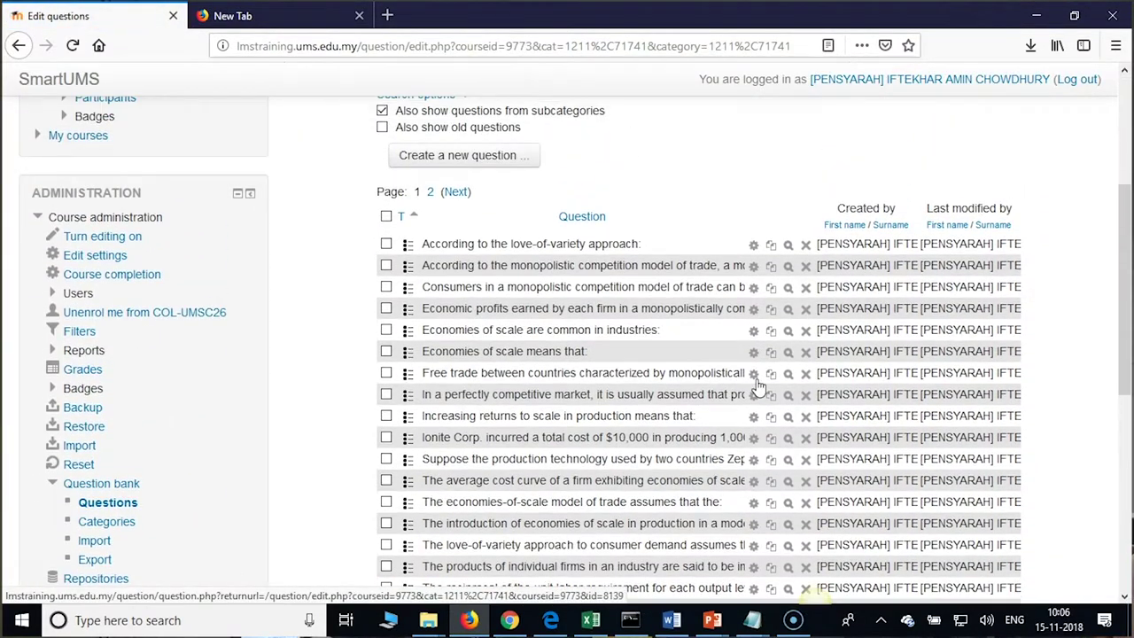
{"action": "scroll", "coordinate": [757, 383], "scroll_direction": "up", "scroll_amount": 3}
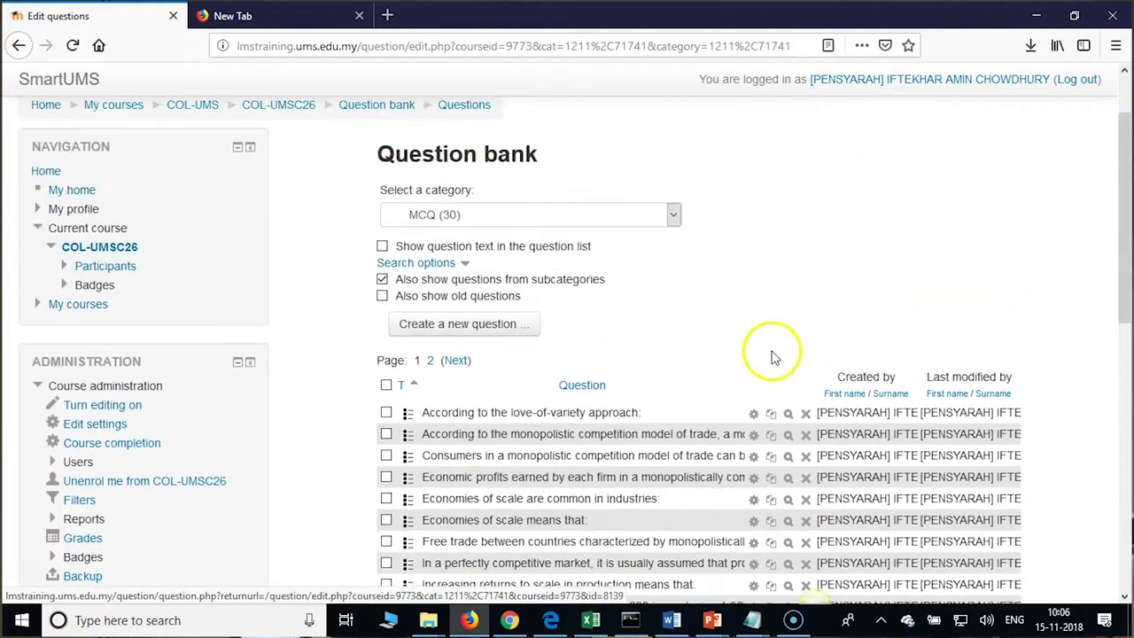
{"action": "left_click", "coordinate": [787, 414]}
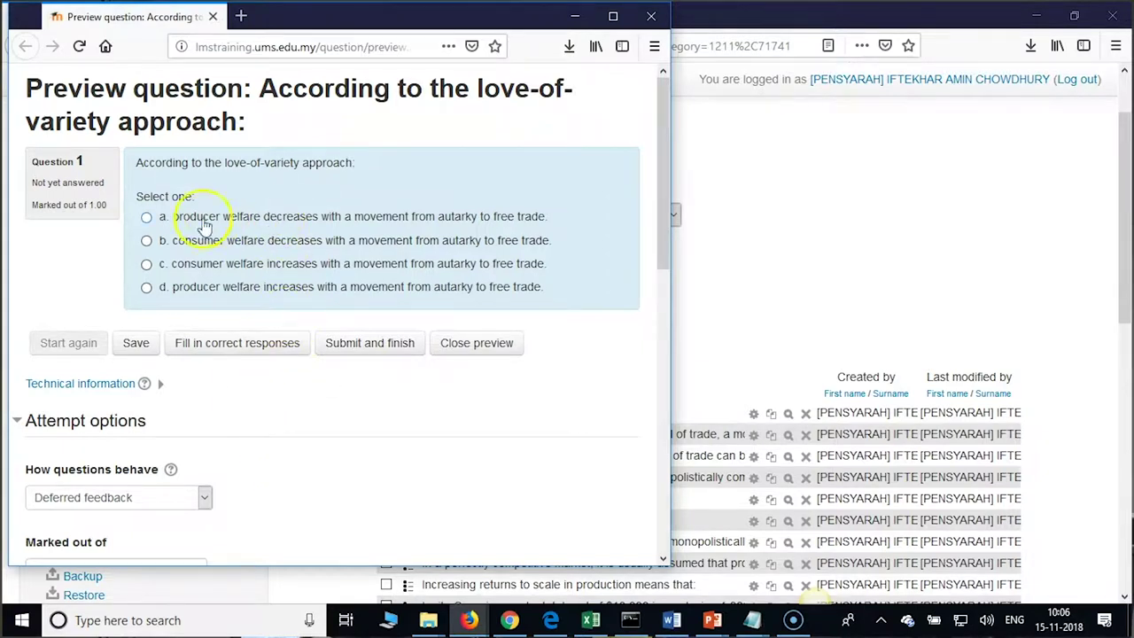
{"action": "left_click", "coordinate": [146, 289]}
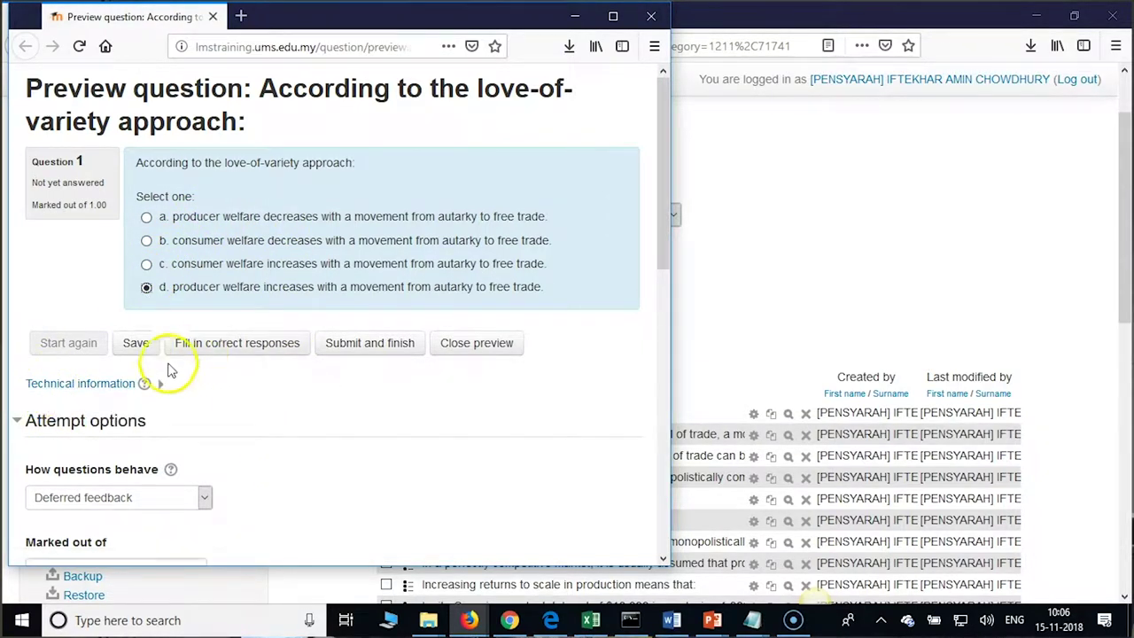
{"action": "left_click", "coordinate": [130, 342]}
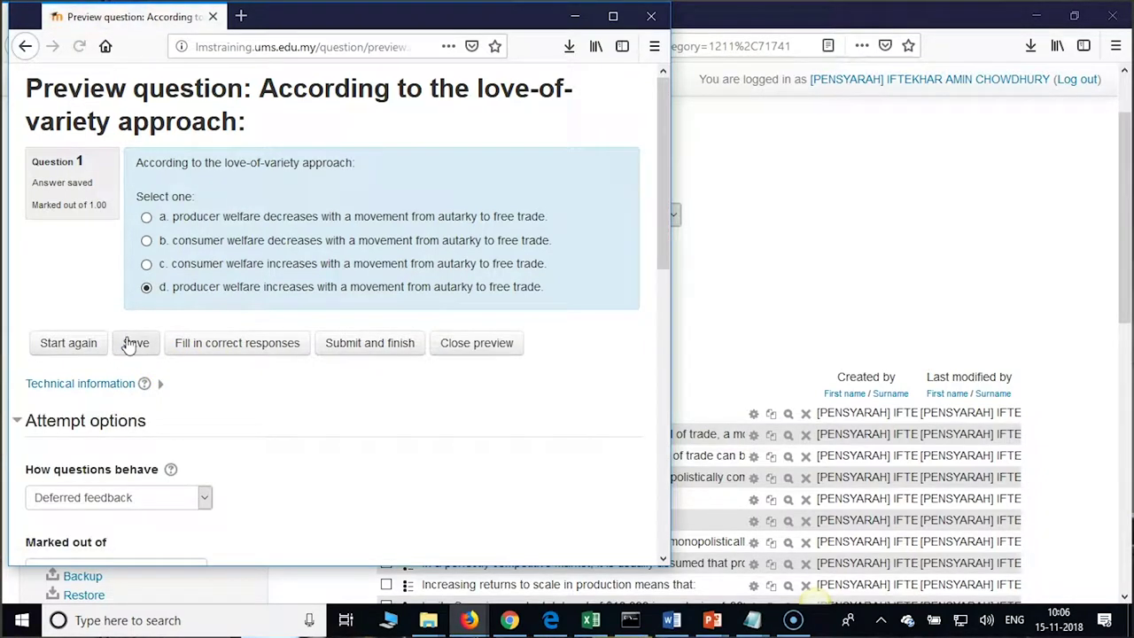
{"action": "scroll", "coordinate": [348, 427], "scroll_direction": "down", "scroll_amount": 4}
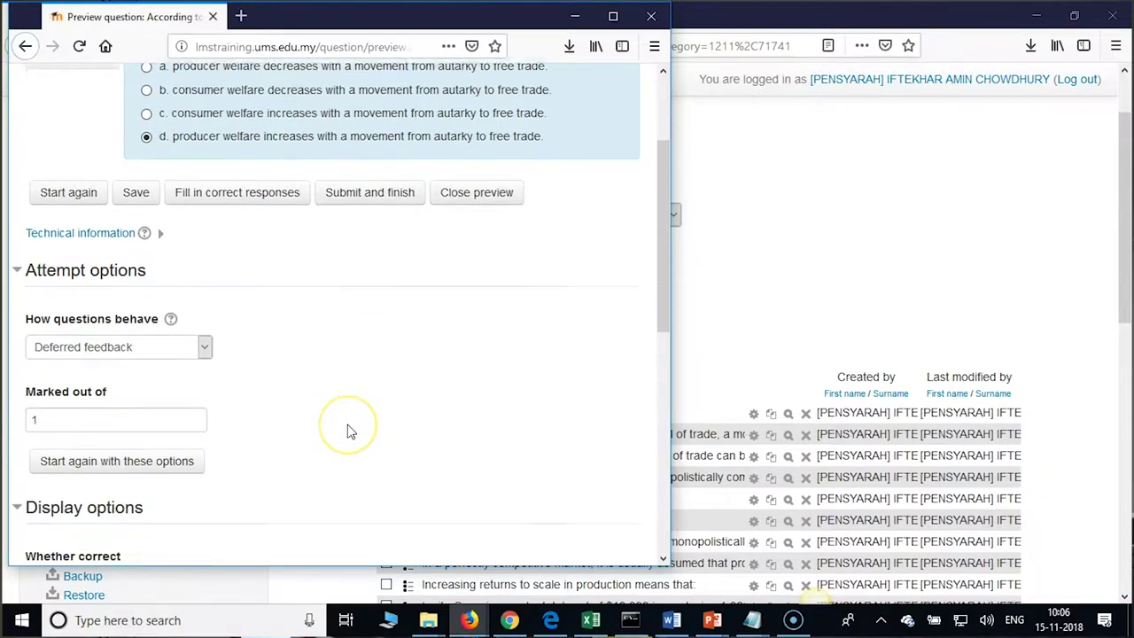
{"action": "scroll", "coordinate": [348, 430], "scroll_direction": "up", "scroll_amount": 4}
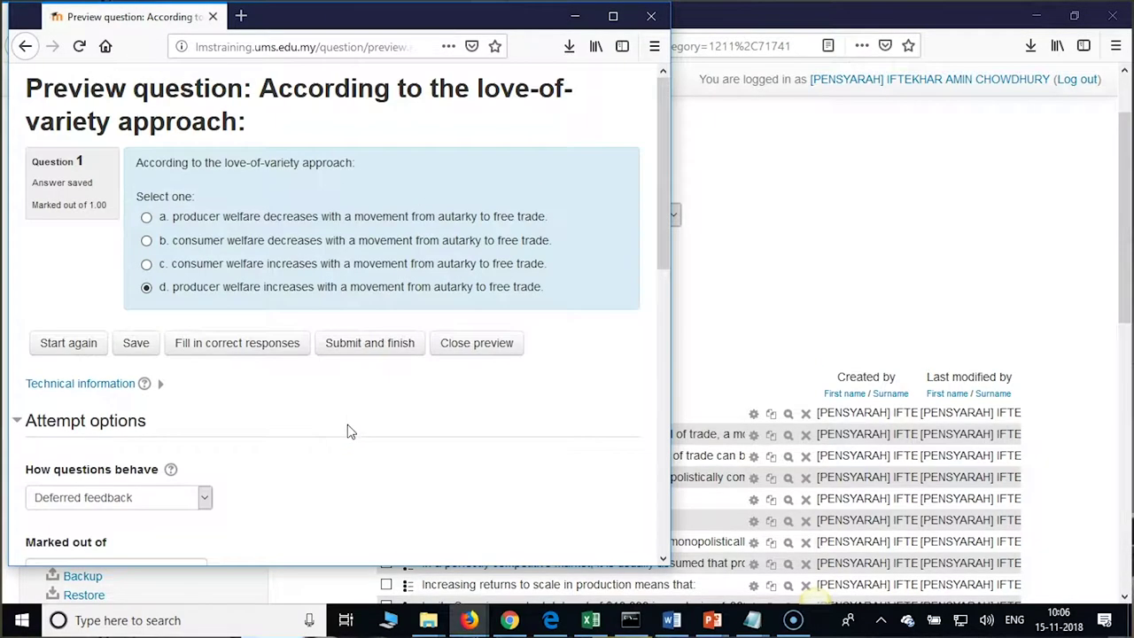
{"action": "left_click", "coordinate": [238, 350]}
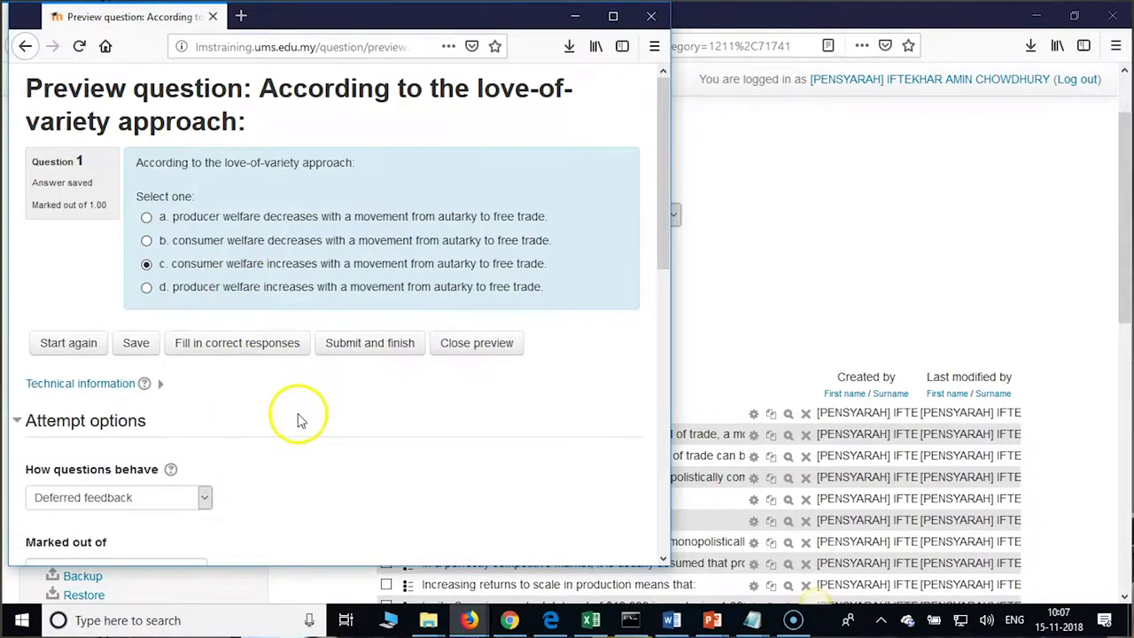
{"action": "left_click", "coordinate": [651, 18]}
{"action": "scroll", "coordinate": [734, 266], "scroll_direction": "down", "scroll_amount": 4}
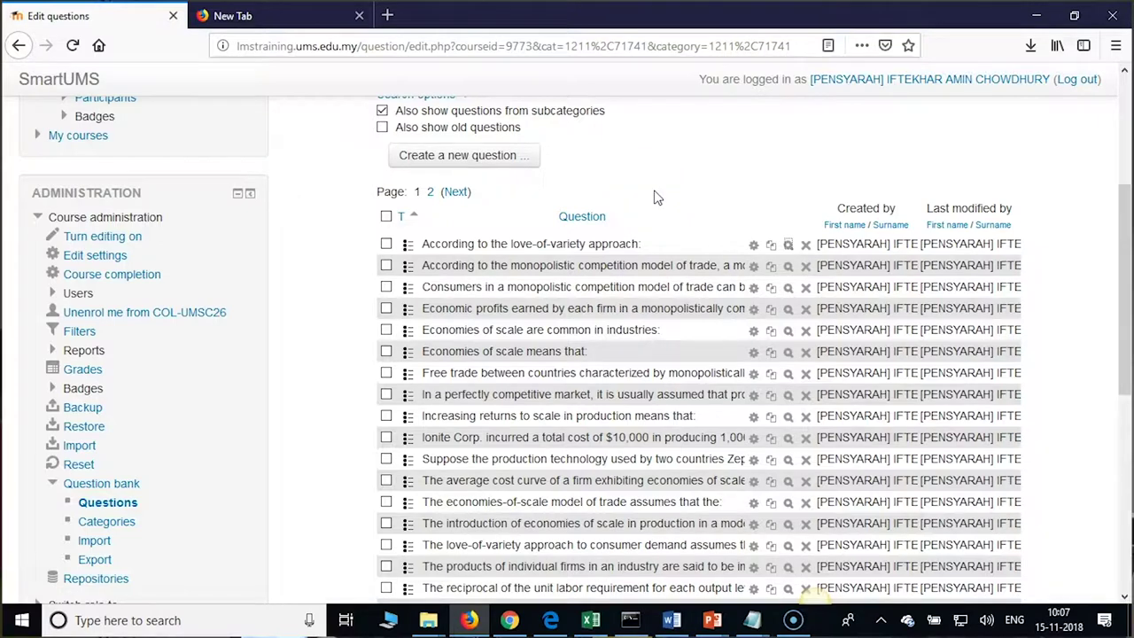
{"action": "scroll", "coordinate": [653, 197], "scroll_direction": "down", "scroll_amount": 5}
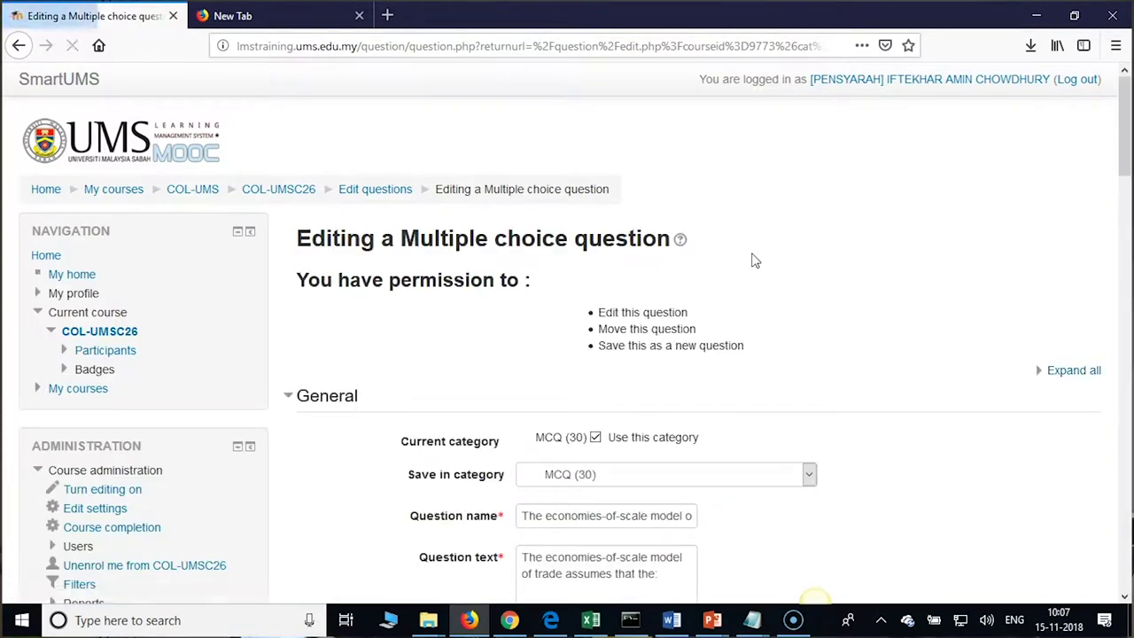
Review the economies-of-scale question's edit form, then return to the MCQ question bank list.
{"action": "scroll", "coordinate": [751, 268], "scroll_direction": "down", "scroll_amount": 5}
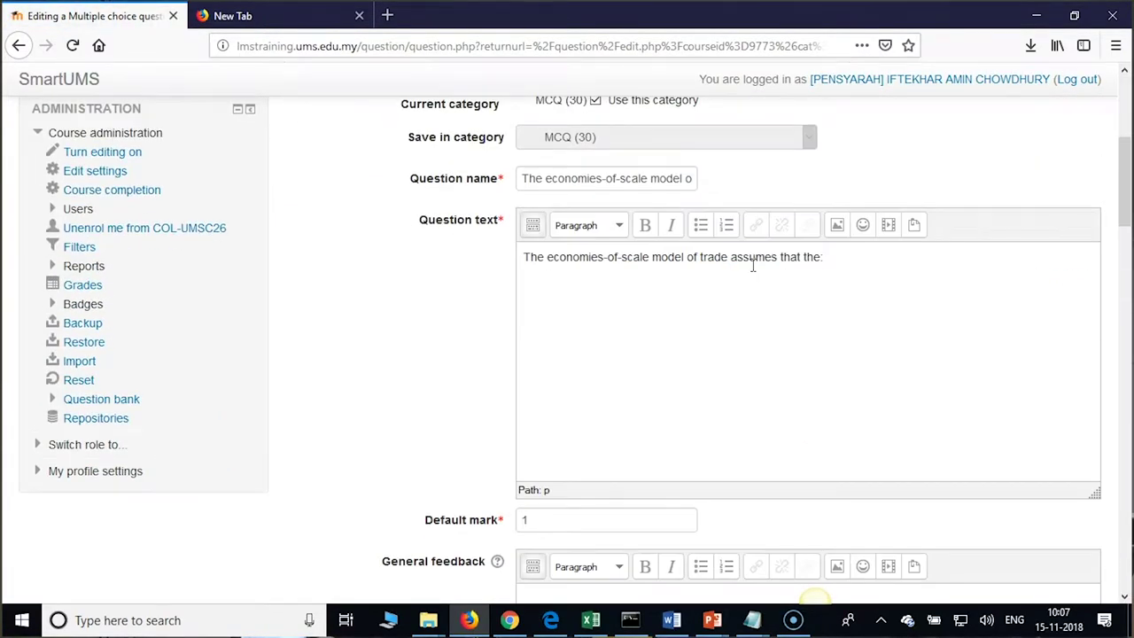
{"action": "scroll", "coordinate": [795, 384], "scroll_direction": "down", "scroll_amount": 2}
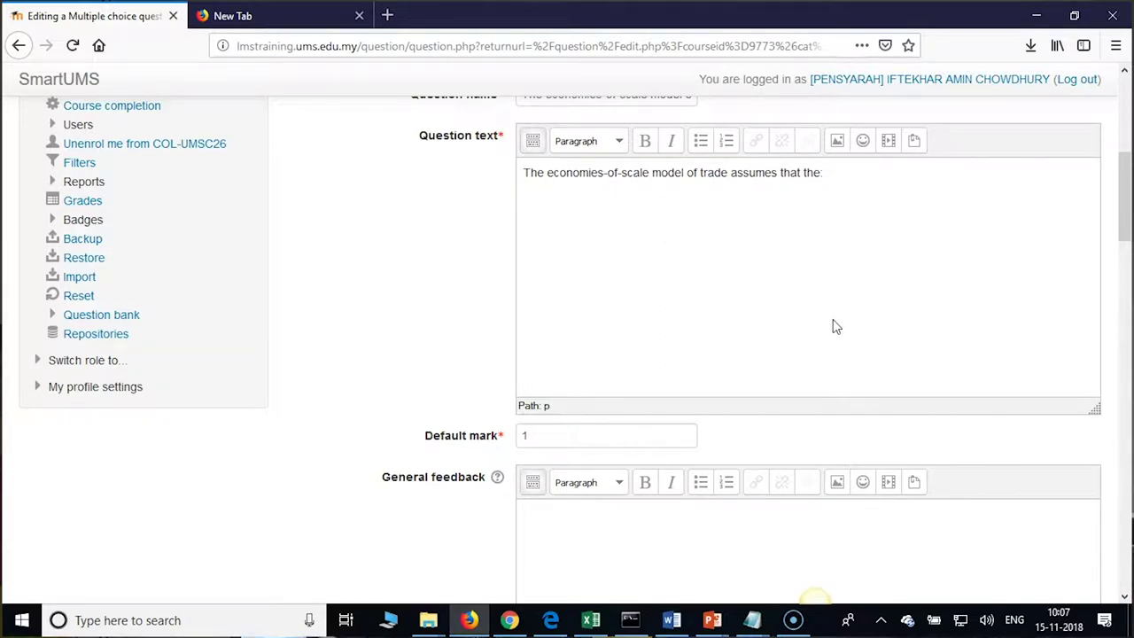
{"action": "scroll", "coordinate": [665, 275], "scroll_direction": "up", "scroll_amount": 3}
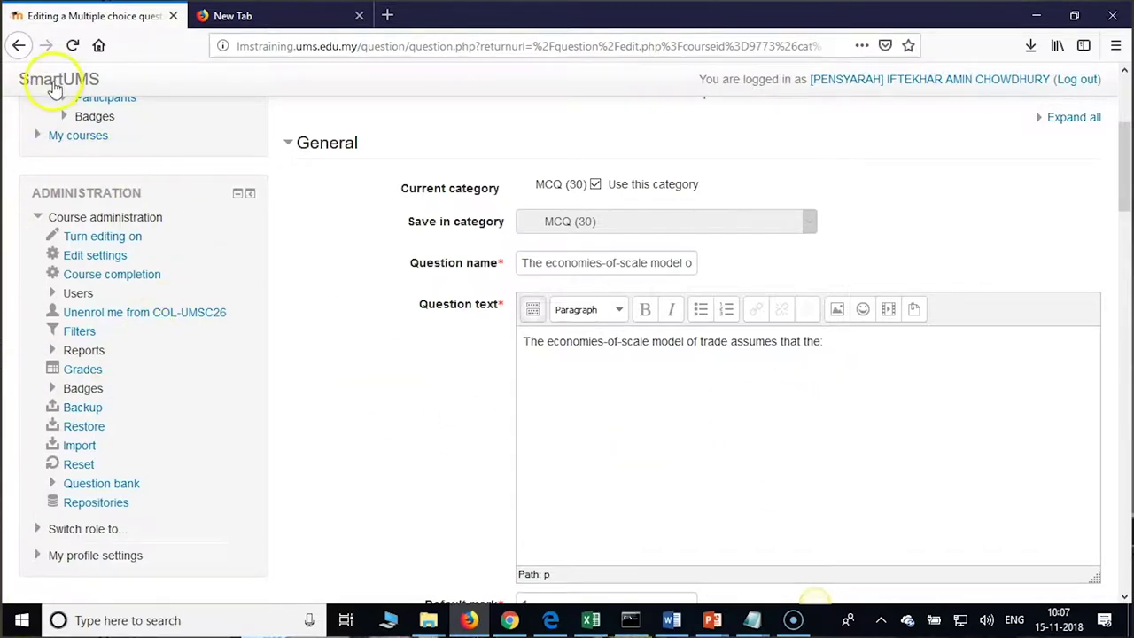
{"action": "left_click", "coordinate": [20, 45]}
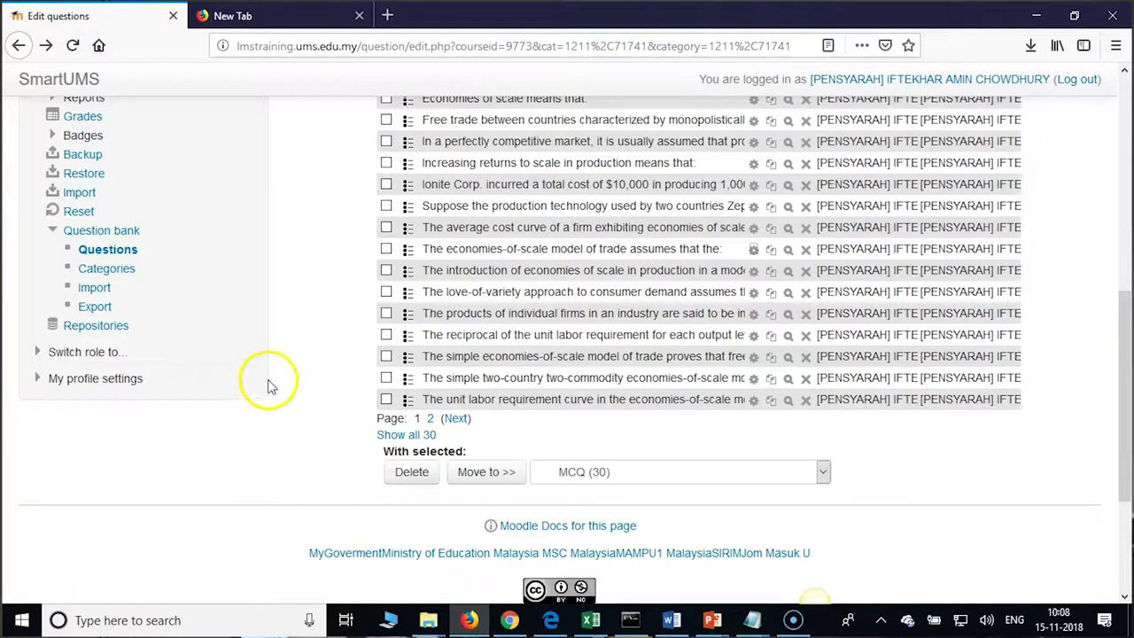
Reopen 'The introduction of economies of scale…' for editing and place the cursor at its text's end.
{"action": "left_click", "coordinate": [752, 276]}
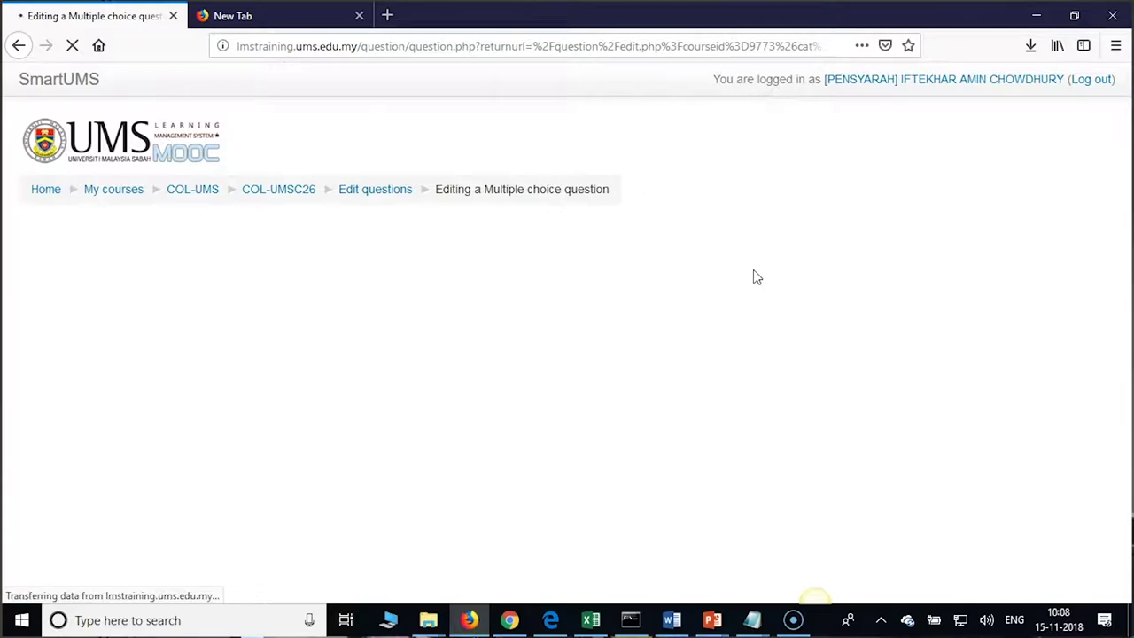
{"action": "scroll", "coordinate": [756, 371], "scroll_direction": "down", "scroll_amount": 5}
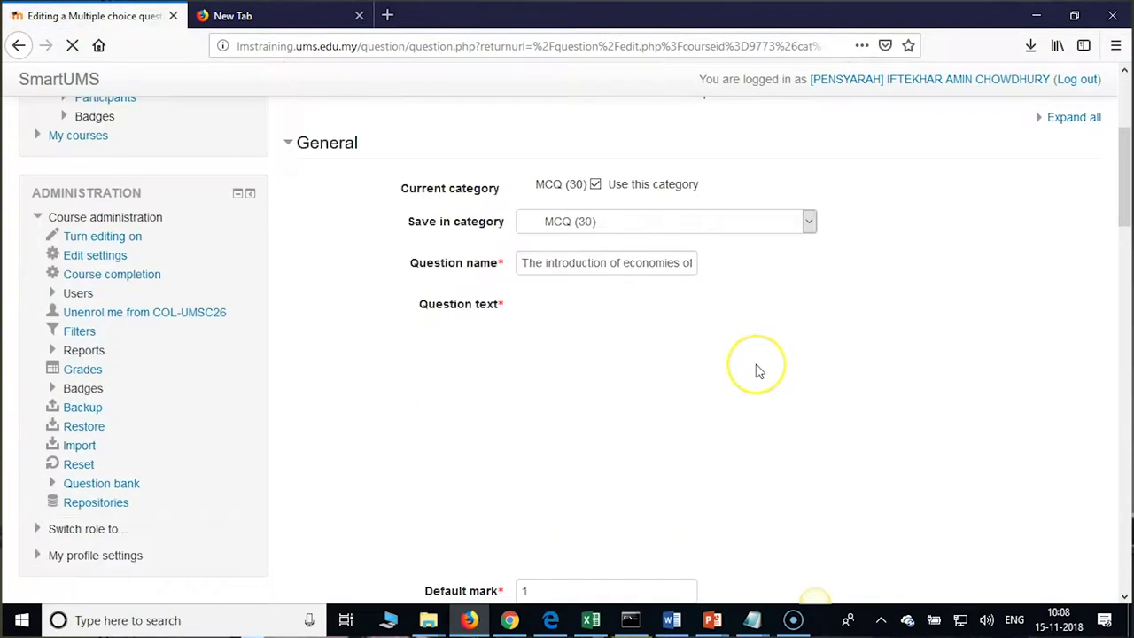
{"action": "scroll", "coordinate": [754, 369], "scroll_direction": "down", "scroll_amount": 3}
{"action": "scroll", "coordinate": [753, 369], "scroll_direction": "up", "scroll_amount": 3}
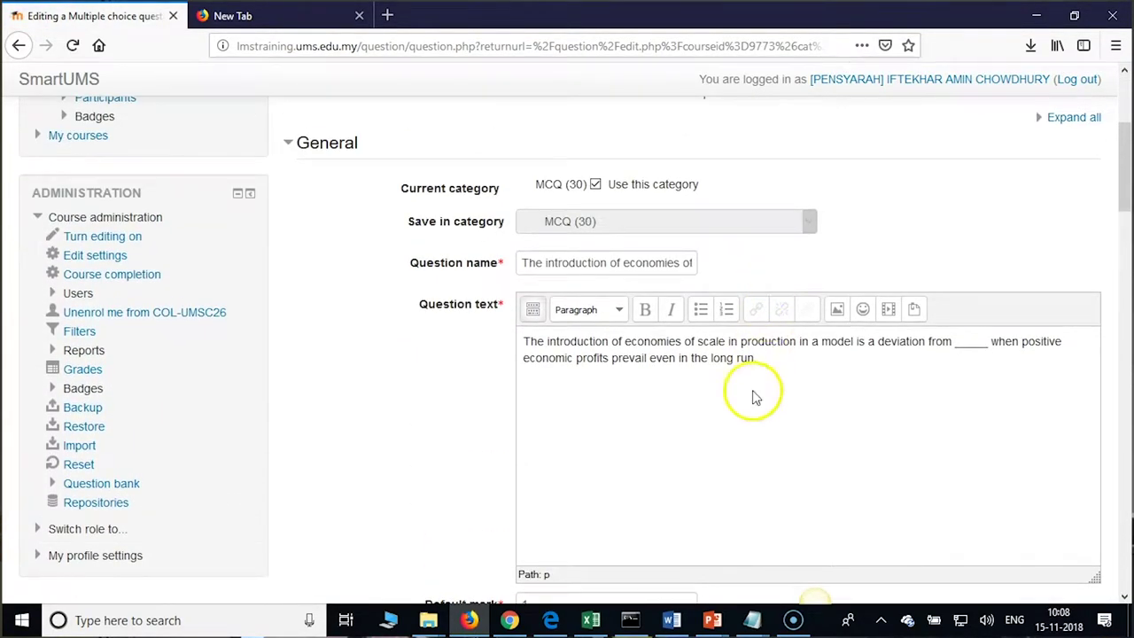
{"action": "left_click", "coordinate": [770, 360]}
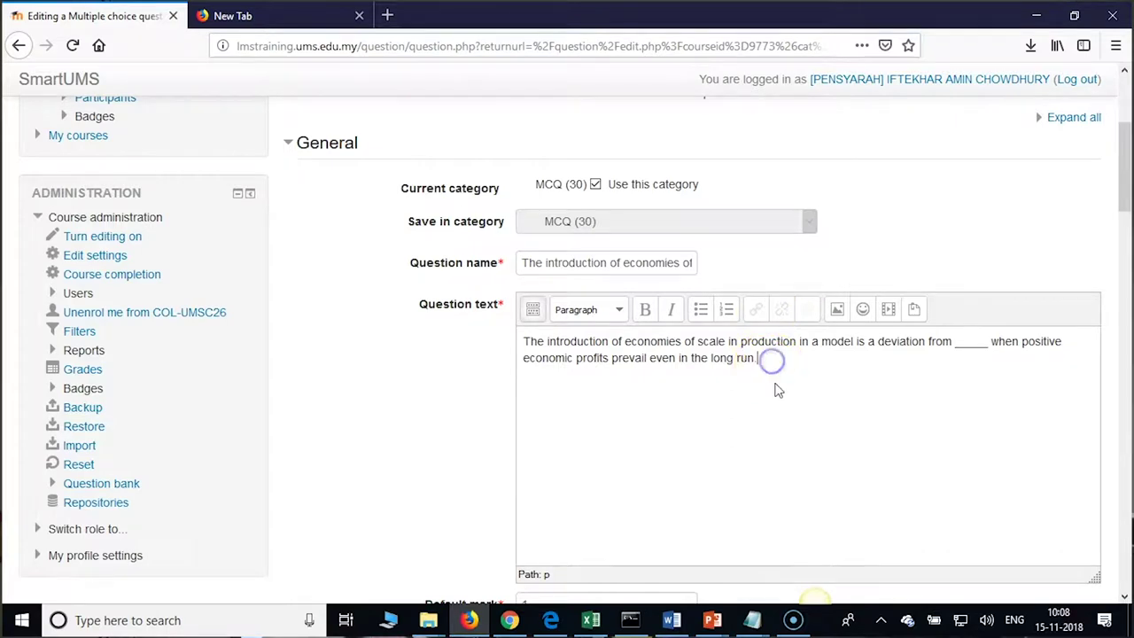
Expand the editor's full toolbar and add a blank line after '…even in the long run.'.
{"action": "left_click", "coordinate": [532, 309]}
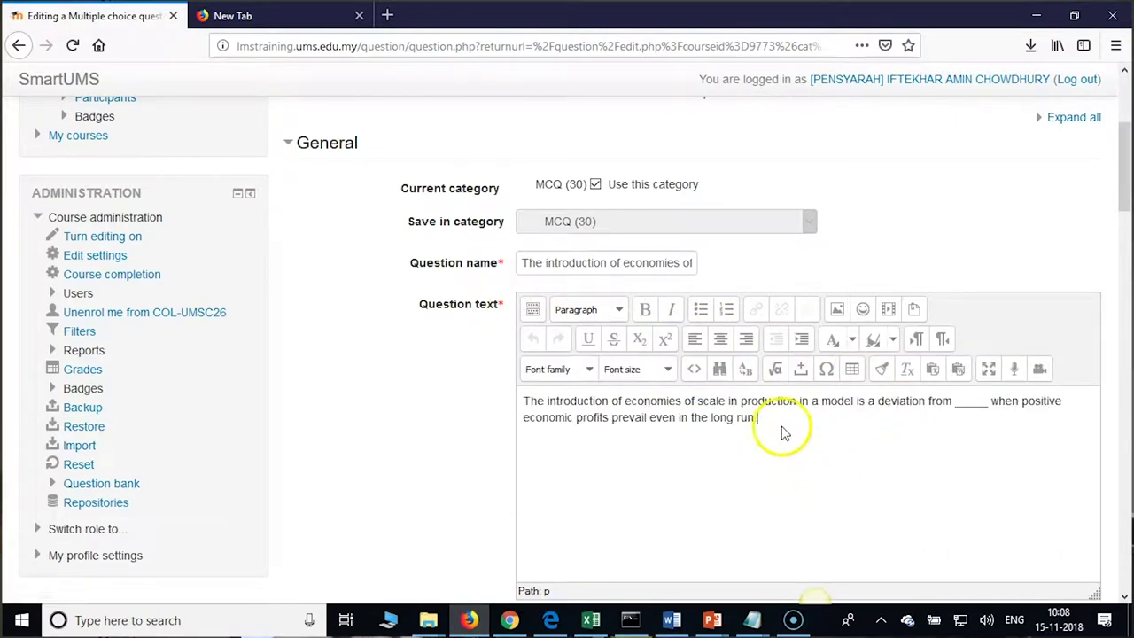
{"action": "left_click", "coordinate": [800, 529]}
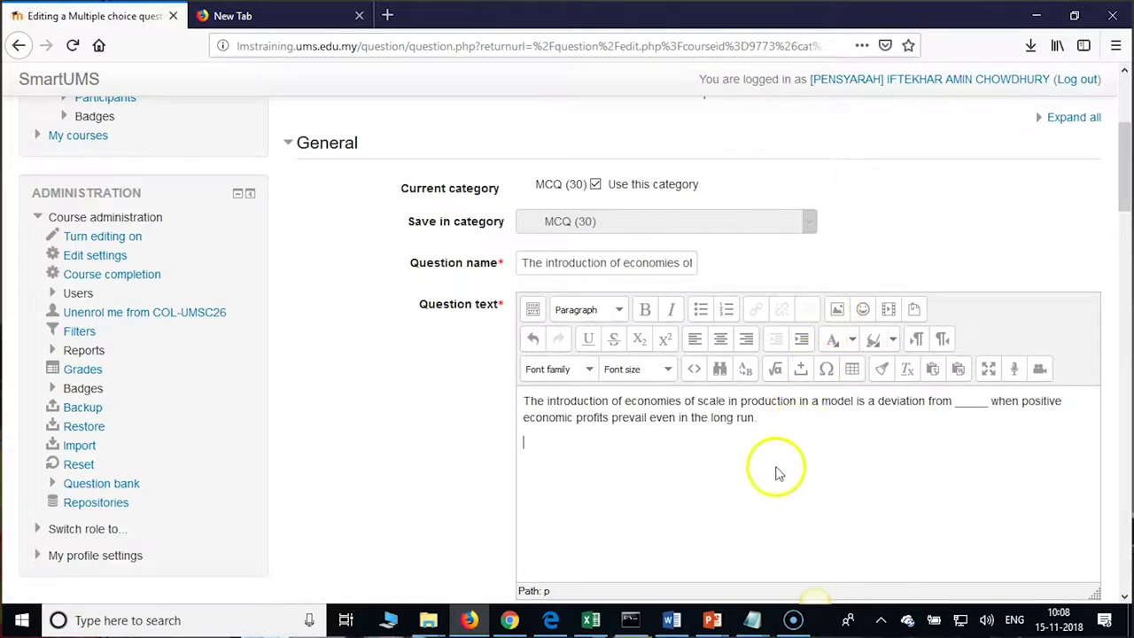
{"action": "scroll", "coordinate": [777, 470], "scroll_direction": "down", "scroll_amount": 3}
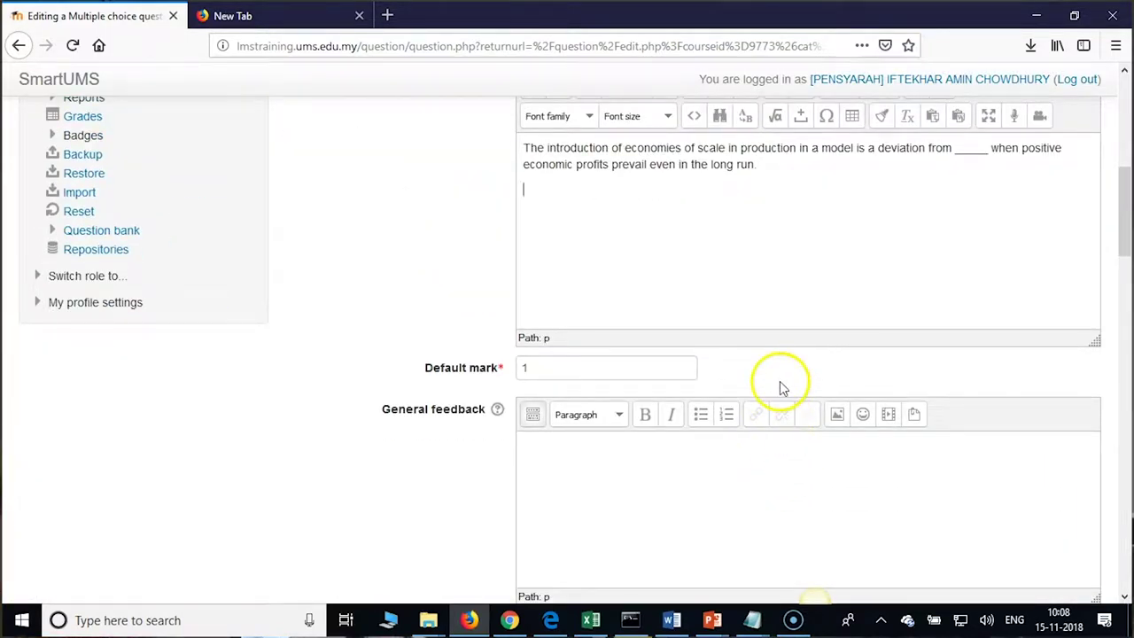
{"action": "scroll", "coordinate": [786, 372], "scroll_direction": "up", "scroll_amount": 3}
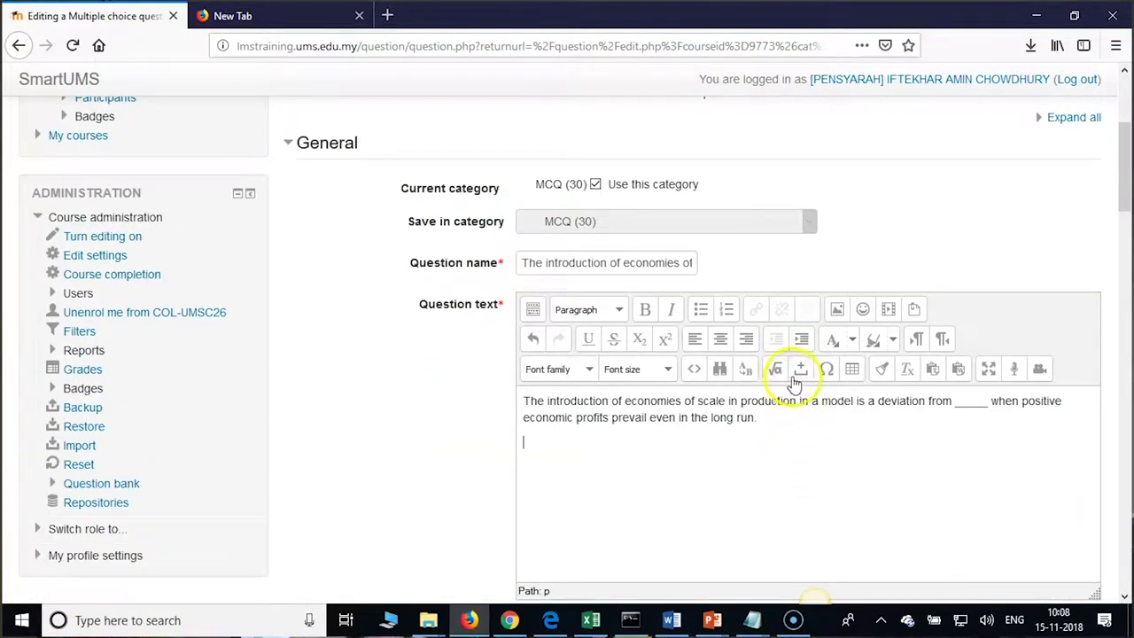
{"action": "left_click", "coordinate": [792, 468]}
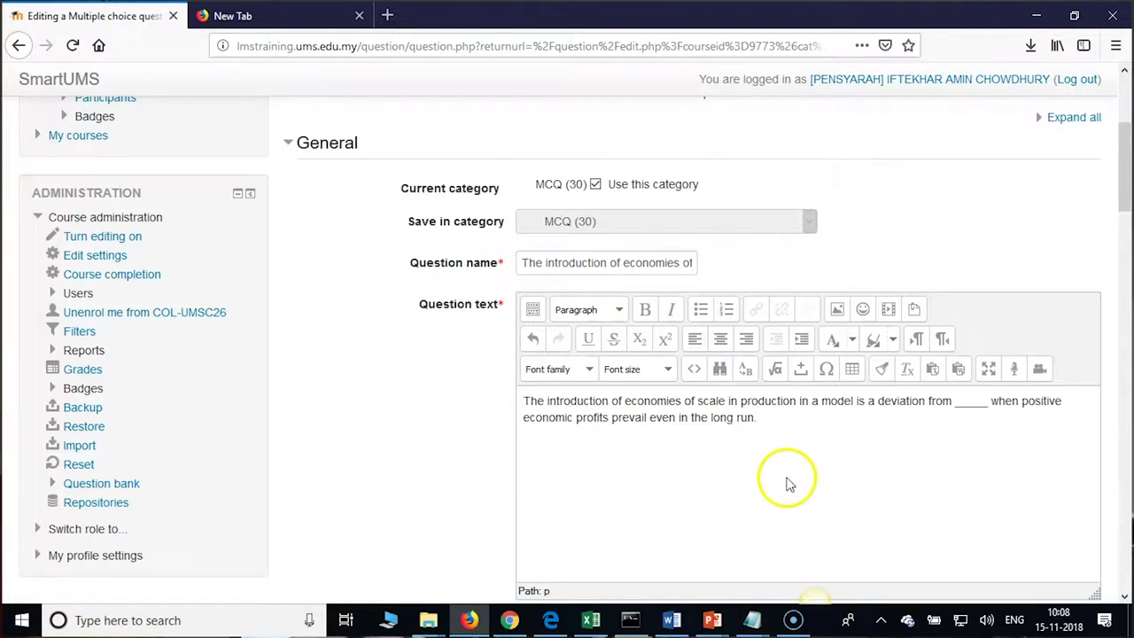
{"action": "left_click", "coordinate": [772, 526]}
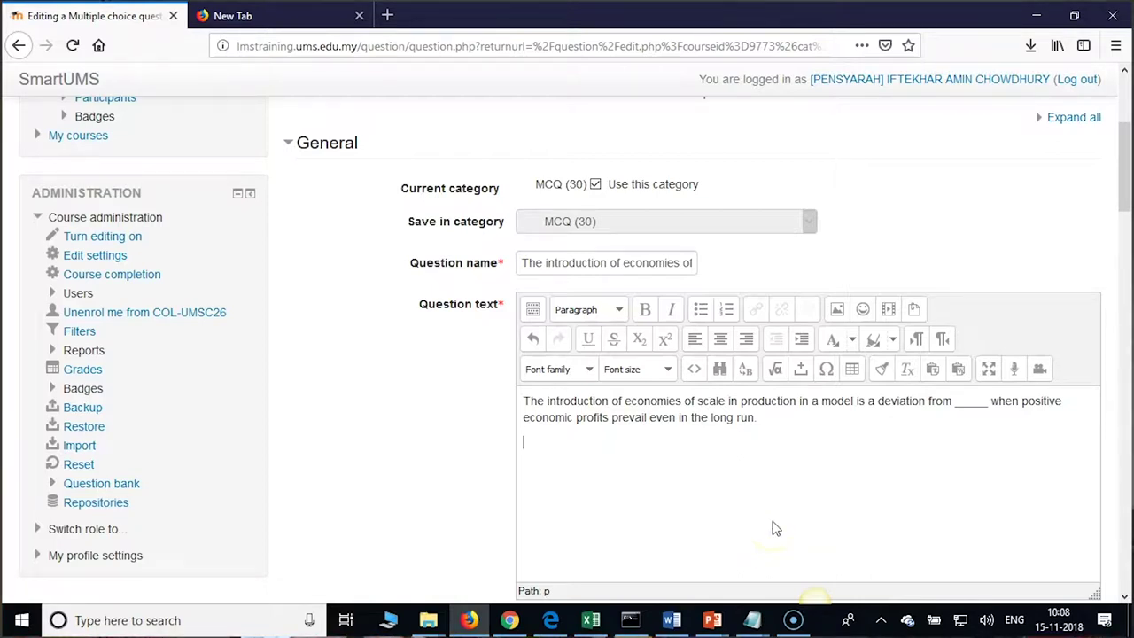
{"action": "left_click", "coordinate": [780, 521]}
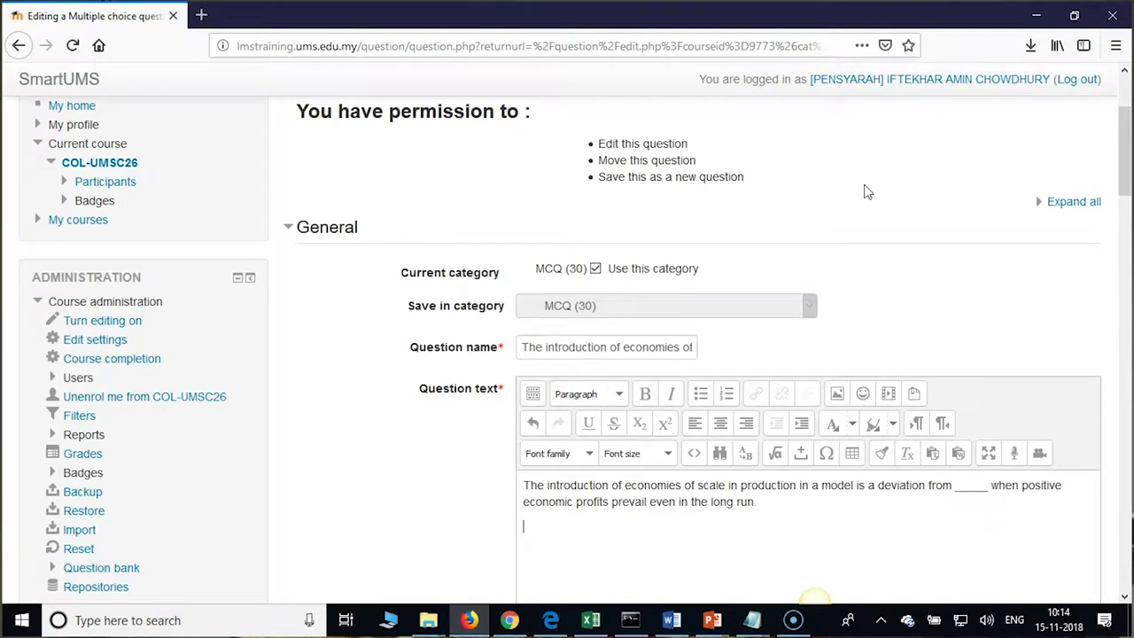
{"action": "scroll", "coordinate": [837, 217], "scroll_direction": "down", "scroll_amount": 2}
{"action": "scroll", "coordinate": [762, 310], "scroll_direction": "down", "scroll_amount": 1}
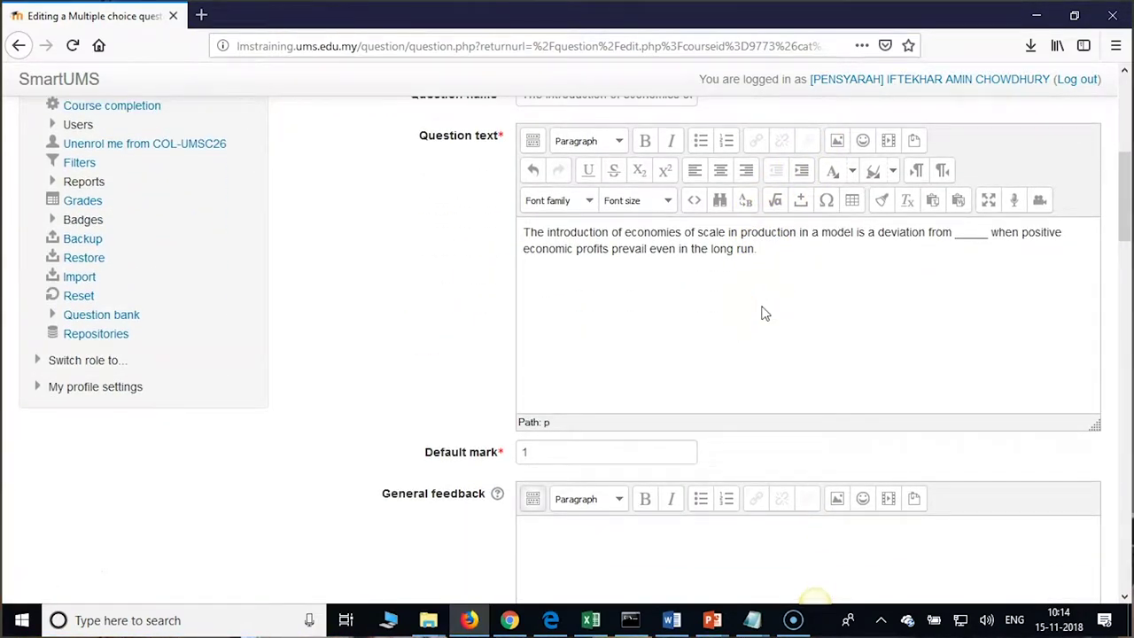
{"action": "left_click", "coordinate": [889, 149]}
{"action": "scroll", "coordinate": [760, 318], "scroll_direction": "down", "scroll_amount": 4}
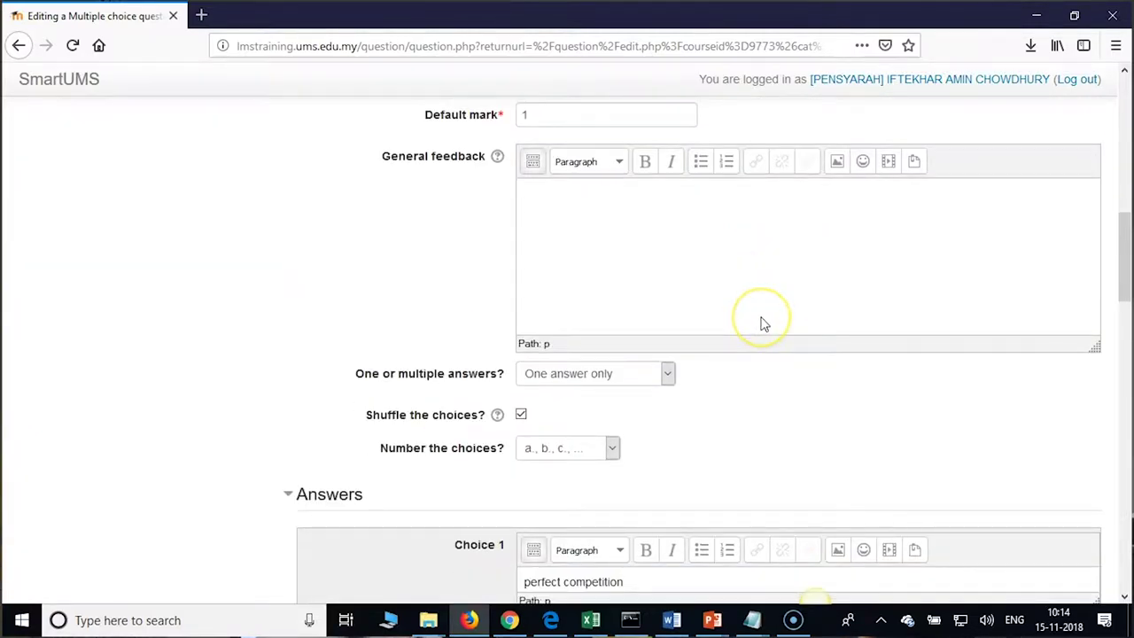
{"action": "scroll", "coordinate": [760, 326], "scroll_direction": "down", "scroll_amount": 4}
{"action": "scroll", "coordinate": [762, 326], "scroll_direction": "down", "scroll_amount": 7}
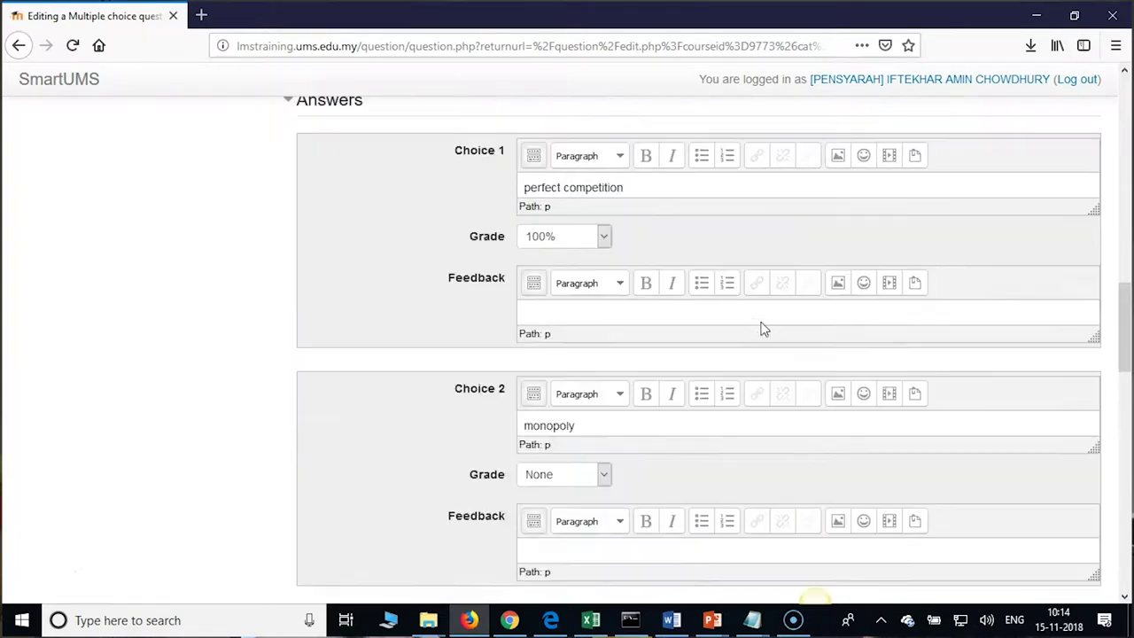
{"action": "scroll", "coordinate": [763, 337], "scroll_direction": "down", "scroll_amount": 6}
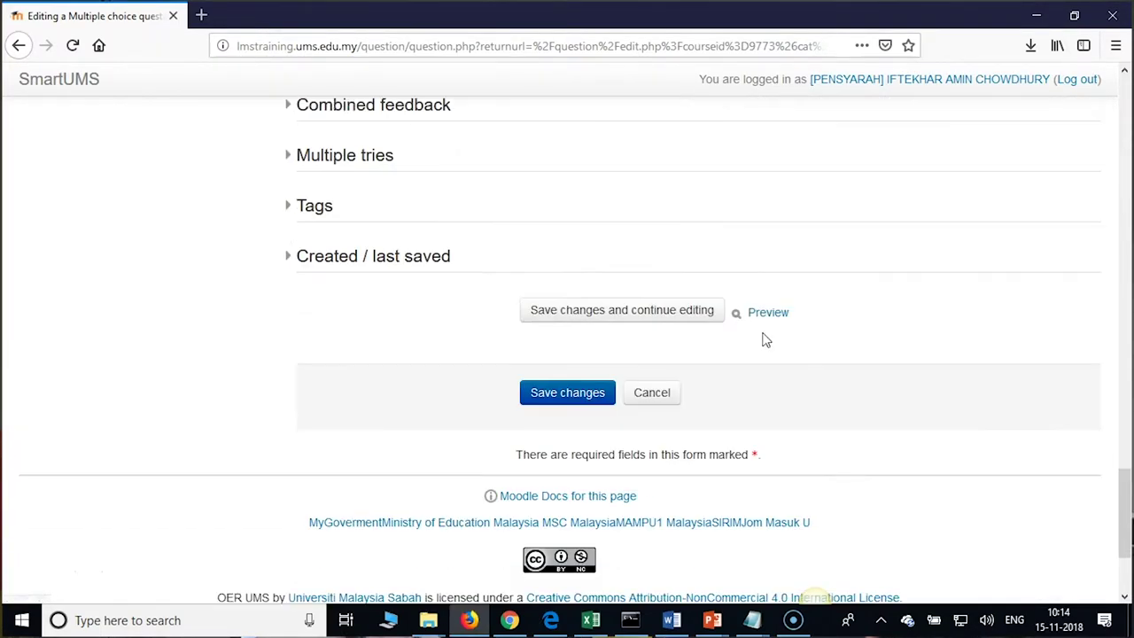
{"action": "scroll", "coordinate": [762, 335], "scroll_direction": "up", "scroll_amount": 4}
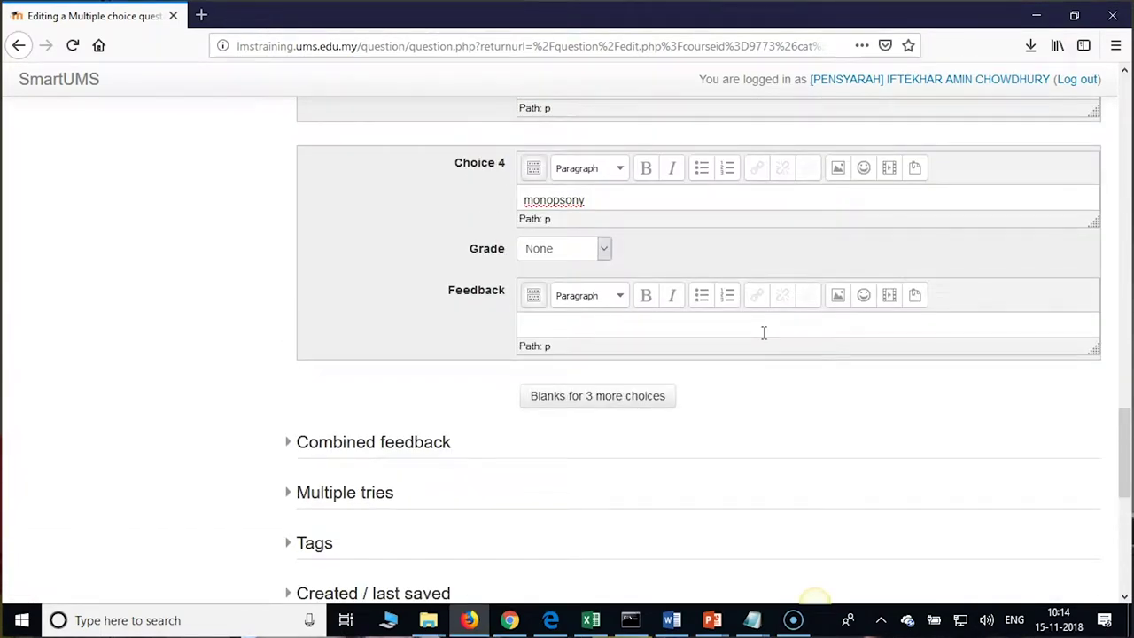
{"action": "scroll", "coordinate": [763, 335], "scroll_direction": "up", "scroll_amount": 15}
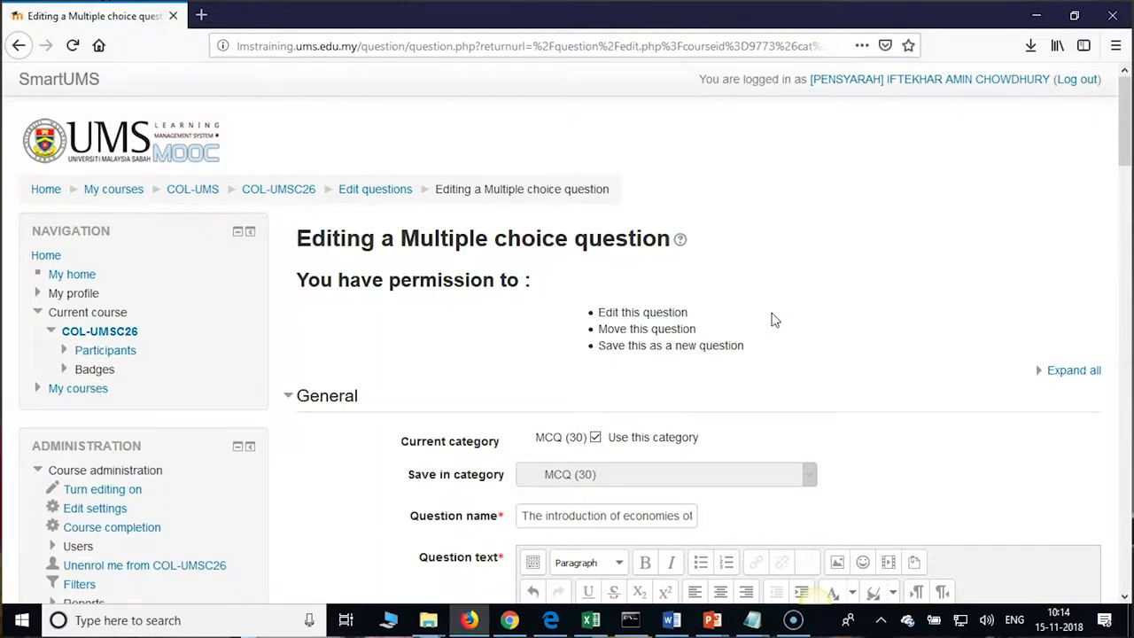
Check the File Explorer and Notepad taskbar previews, then head to the course Question bank.
{"action": "left_click", "coordinate": [763, 323]}
{"action": "scroll", "coordinate": [967, 331], "scroll_direction": "down", "scroll_amount": 5}
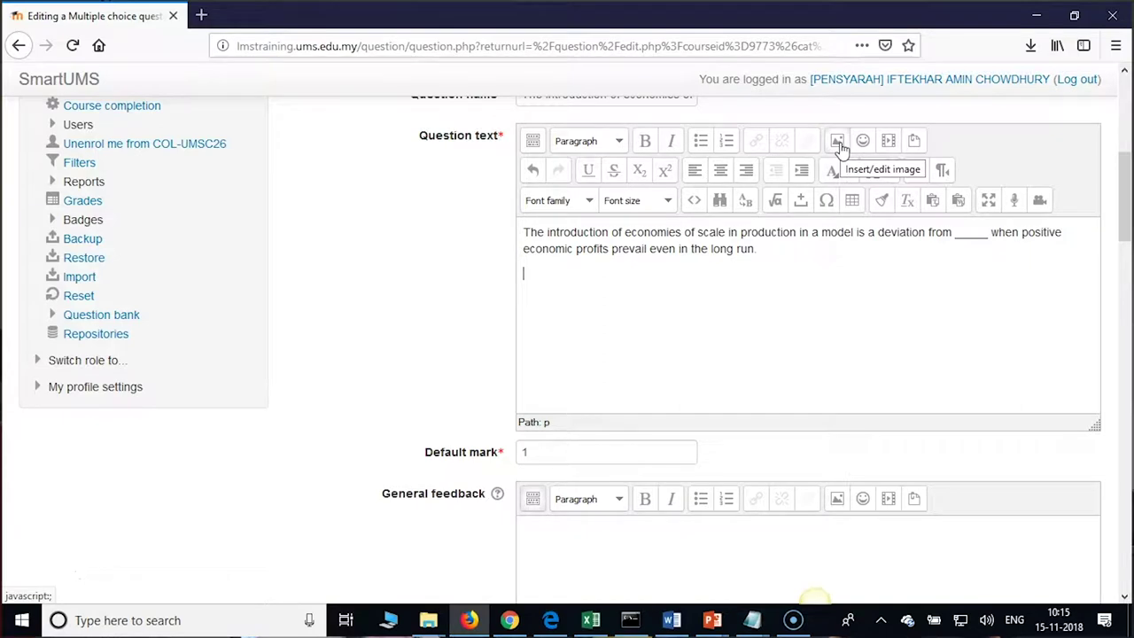
{"action": "left_click", "coordinate": [428, 621]}
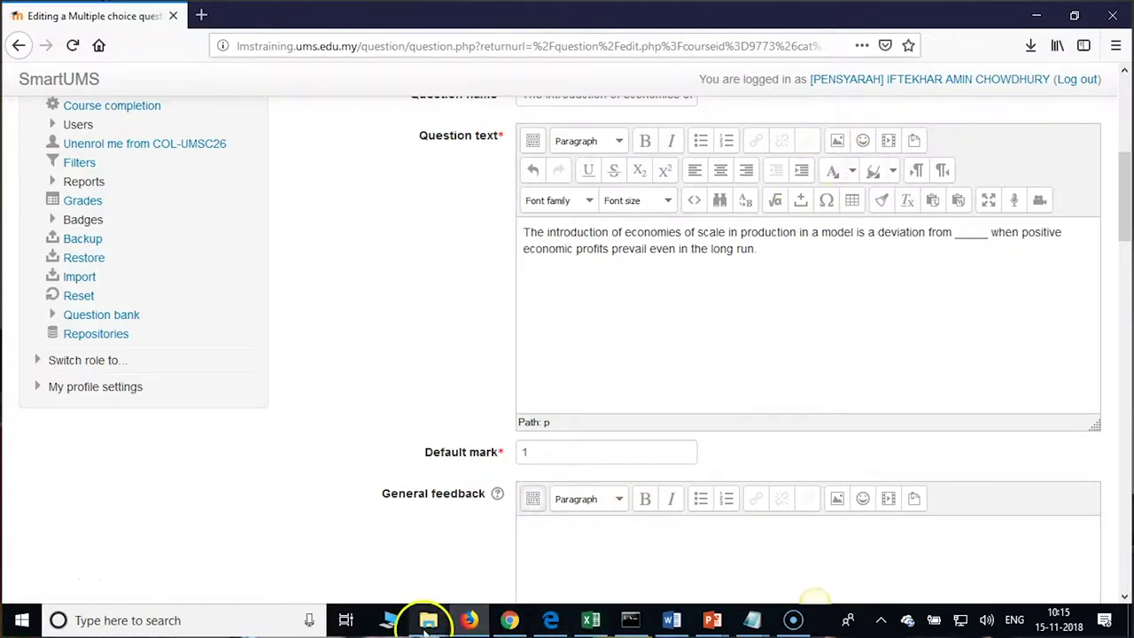
{"action": "left_click", "coordinate": [765, 623]}
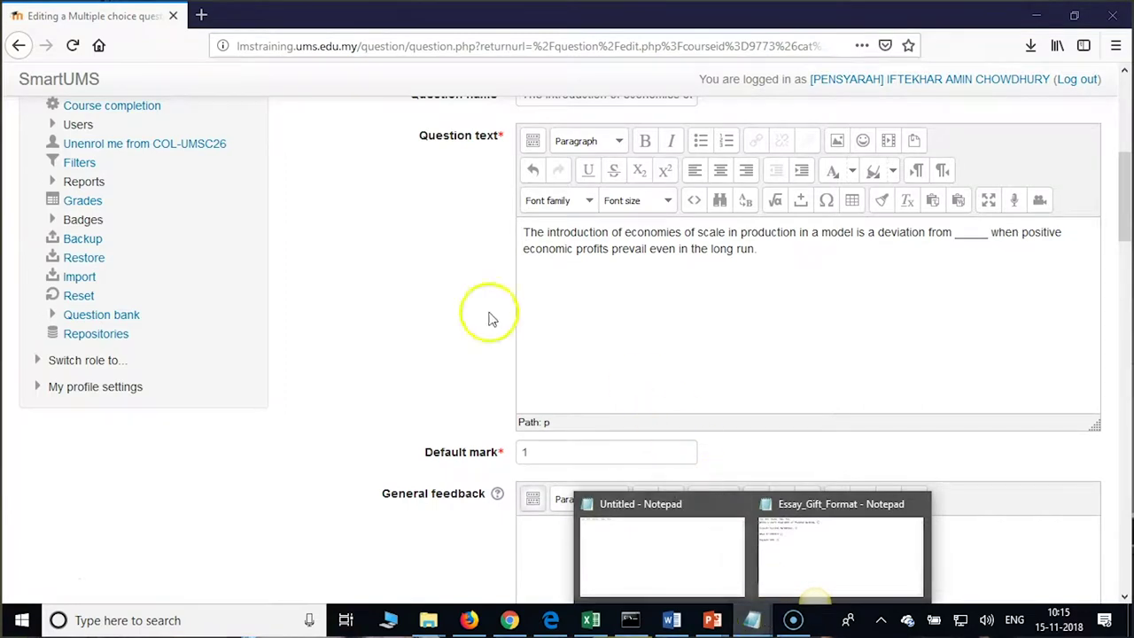
{"action": "left_click", "coordinate": [104, 315]}
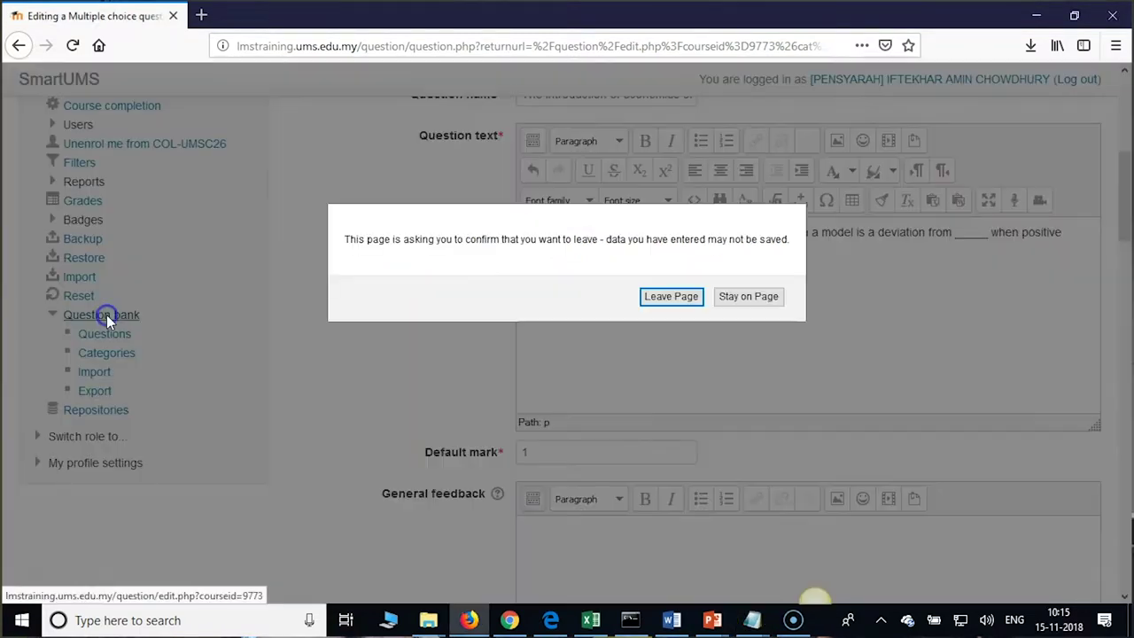
Leave the unsaved form and open 'Suppose the production technology used by two countries…' for editing.
{"action": "left_click", "coordinate": [679, 295]}
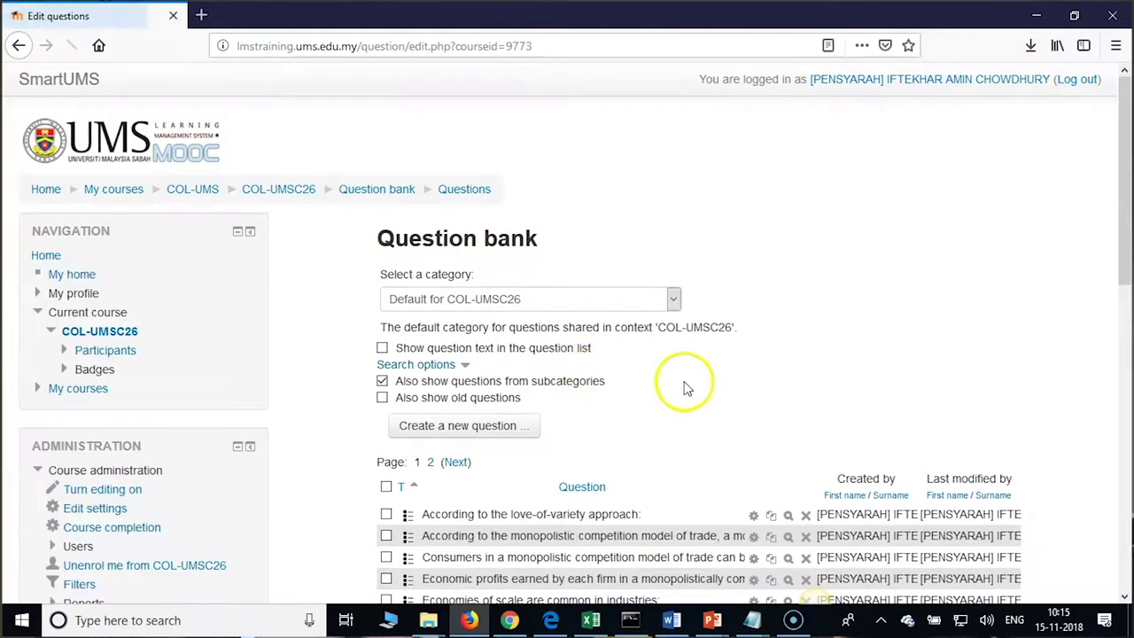
{"action": "scroll", "coordinate": [682, 390], "scroll_direction": "down", "scroll_amount": 5}
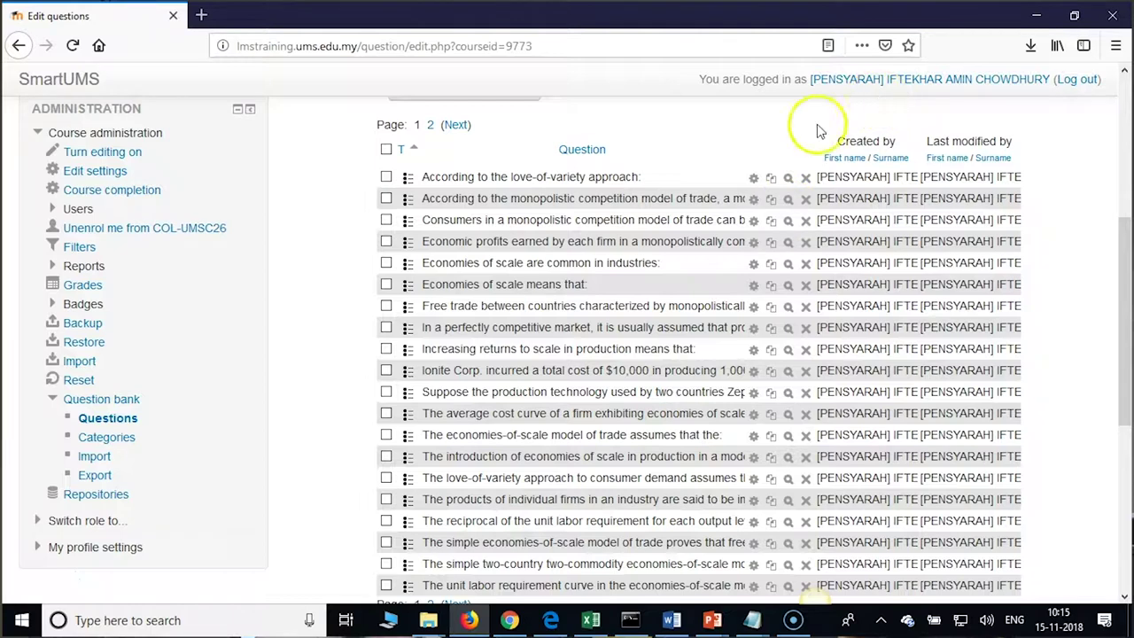
{"action": "left_click", "coordinate": [754, 396]}
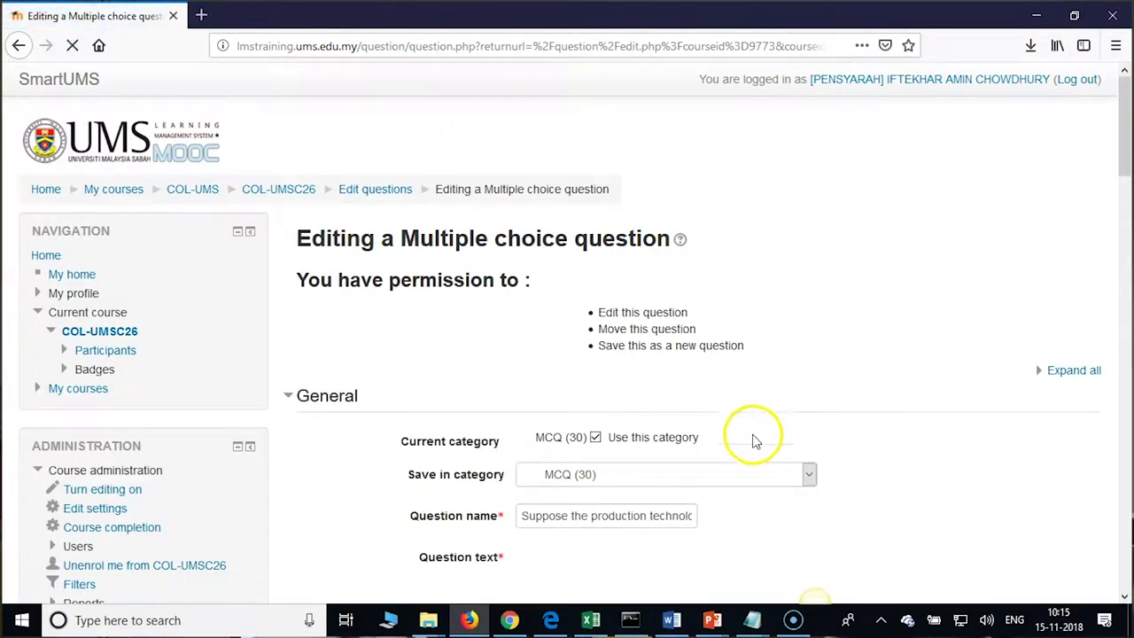
Insert an empty line after 'This implies:' in the production-technology question text.
{"action": "scroll", "coordinate": [753, 436], "scroll_direction": "down", "scroll_amount": 4}
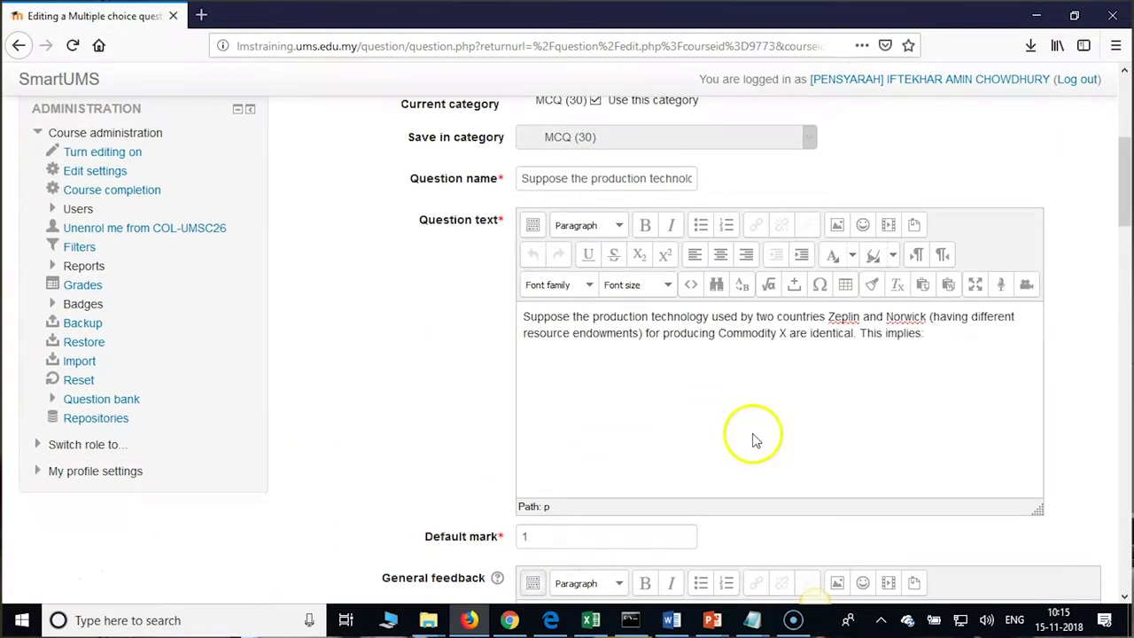
{"action": "left_click", "coordinate": [963, 335]}
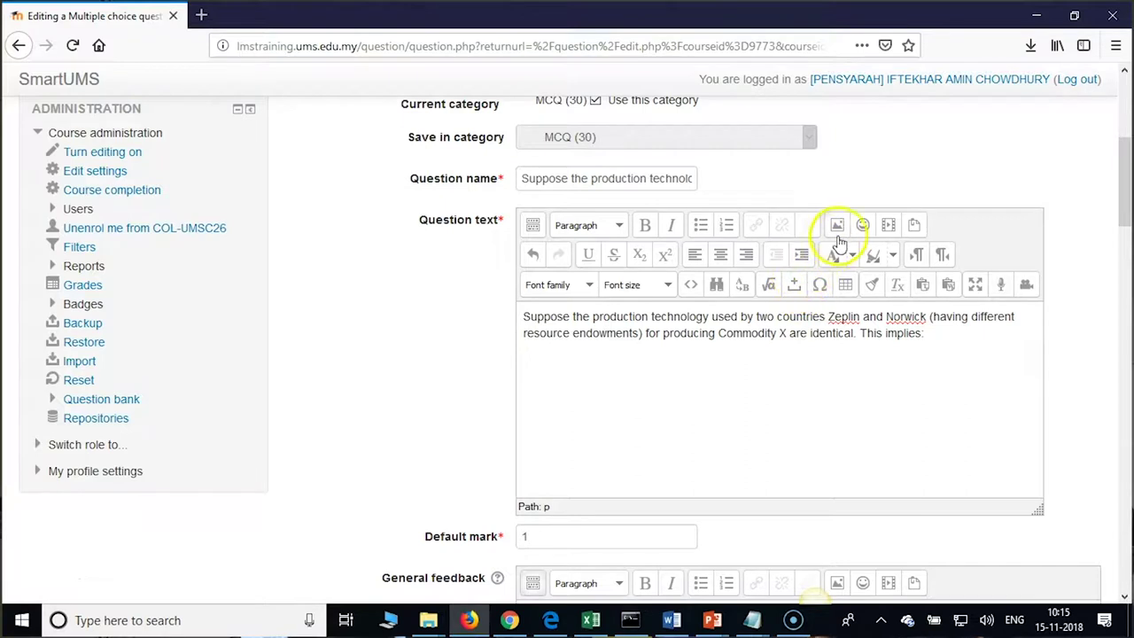
{"action": "key", "text": "Return"}
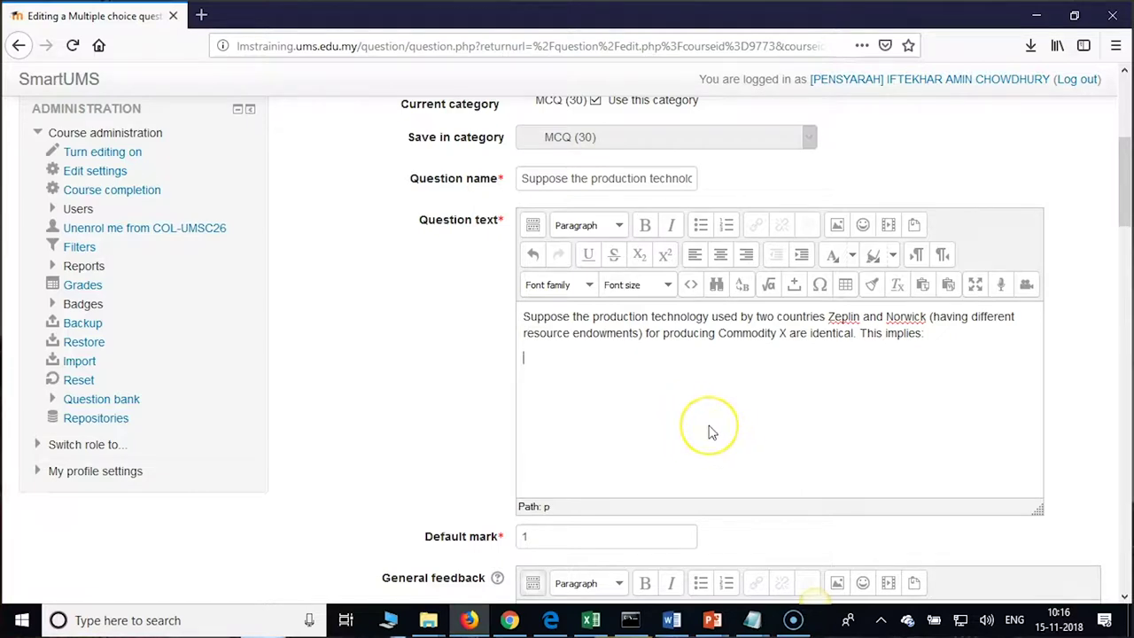
{"action": "scroll", "coordinate": [710, 432], "scroll_direction": "down", "scroll_amount": 3}
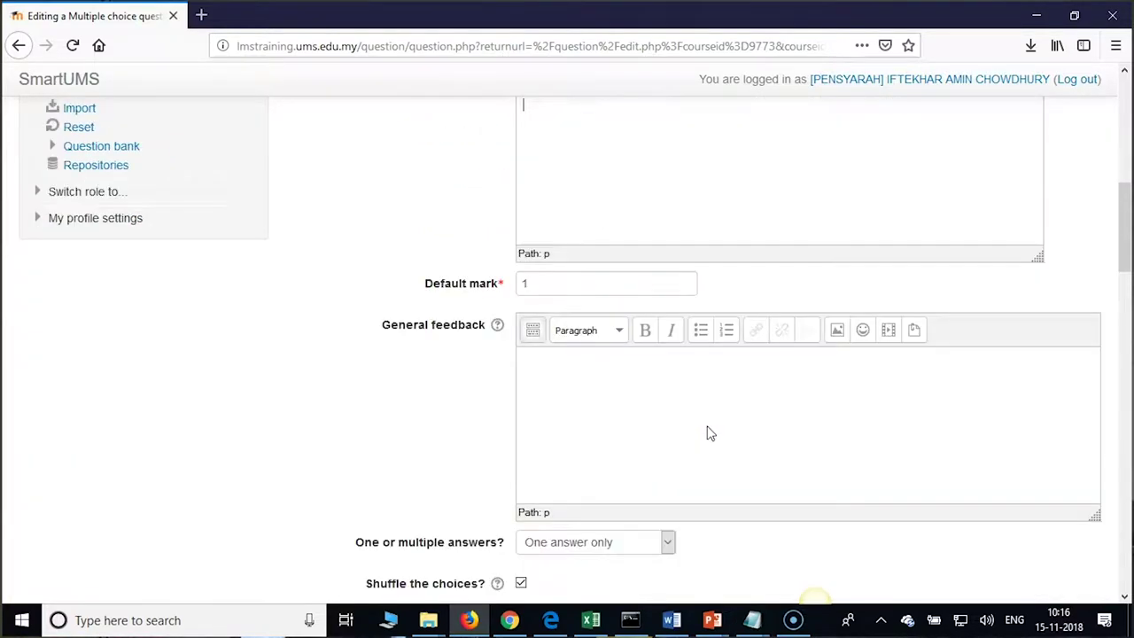
{"action": "scroll", "coordinate": [710, 432], "scroll_direction": "up", "scroll_amount": 5}
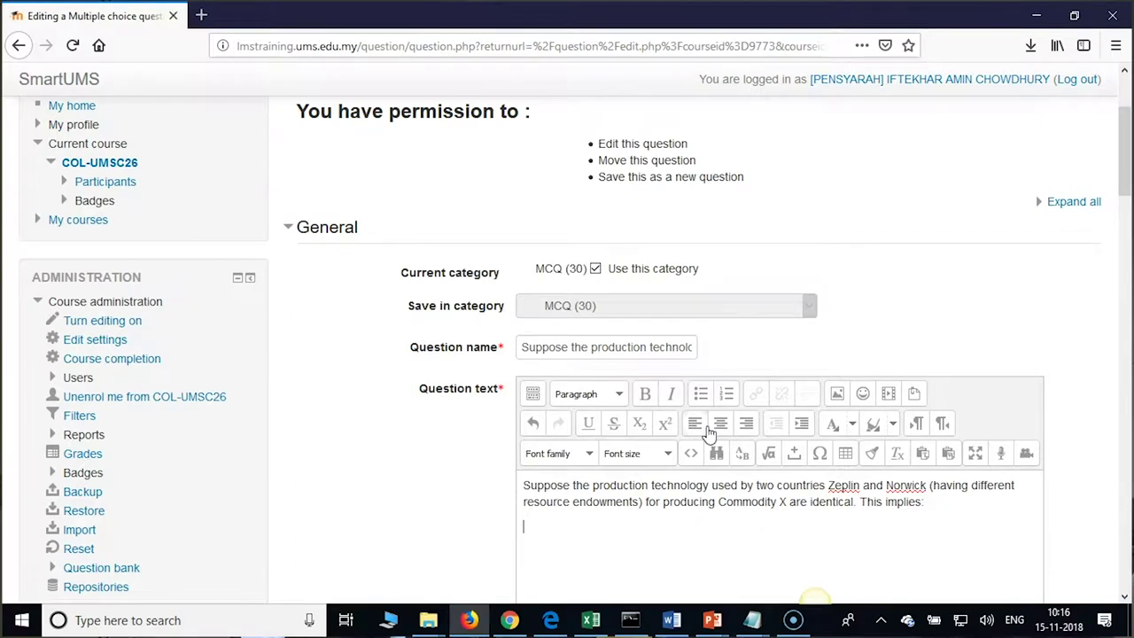
{"action": "scroll", "coordinate": [659, 440], "scroll_direction": "down", "scroll_amount": 3}
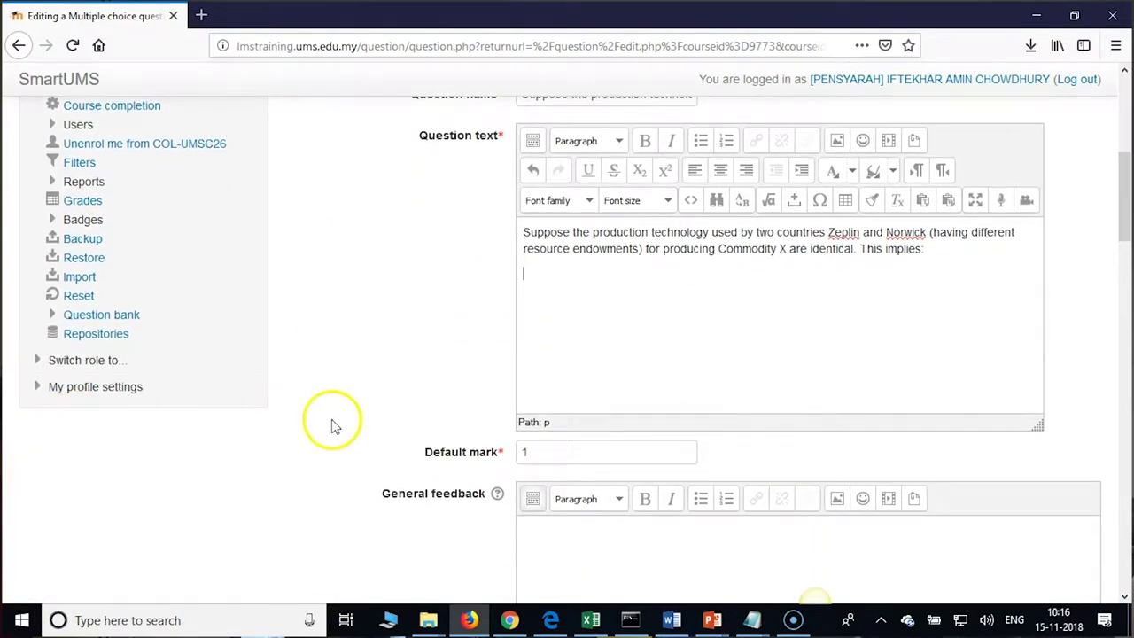
Bring the Essay_Gift_Format Notepad window to the front, maximized, with its text focused.
{"action": "mouse_move", "coordinate": [753, 620]}
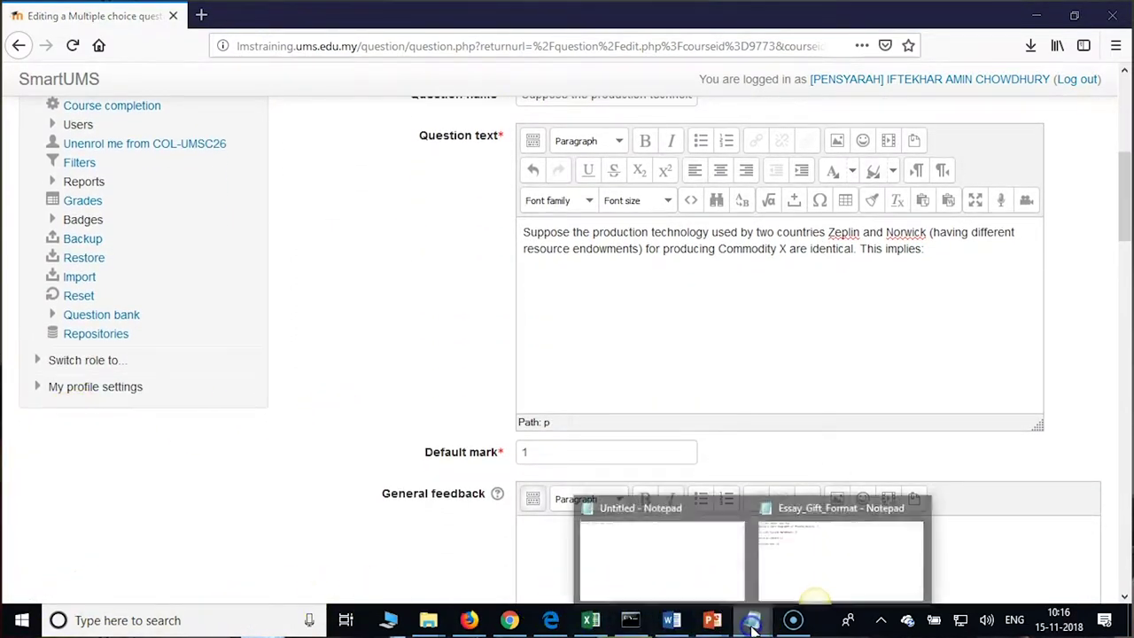
{"action": "left_click", "coordinate": [830, 567]}
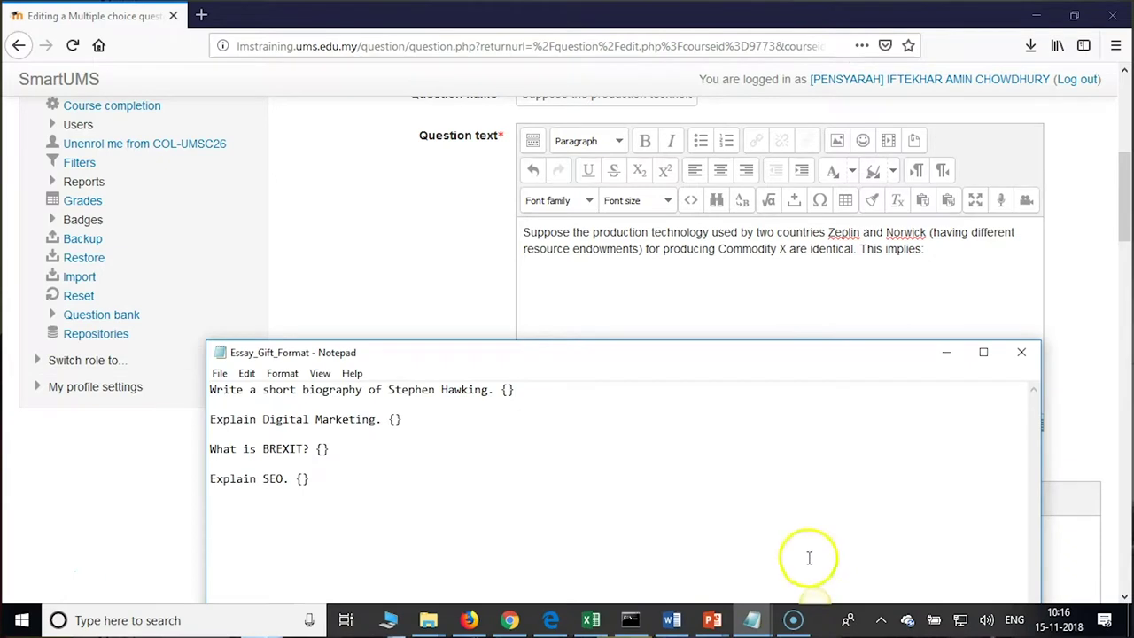
{"action": "left_click", "coordinate": [983, 352]}
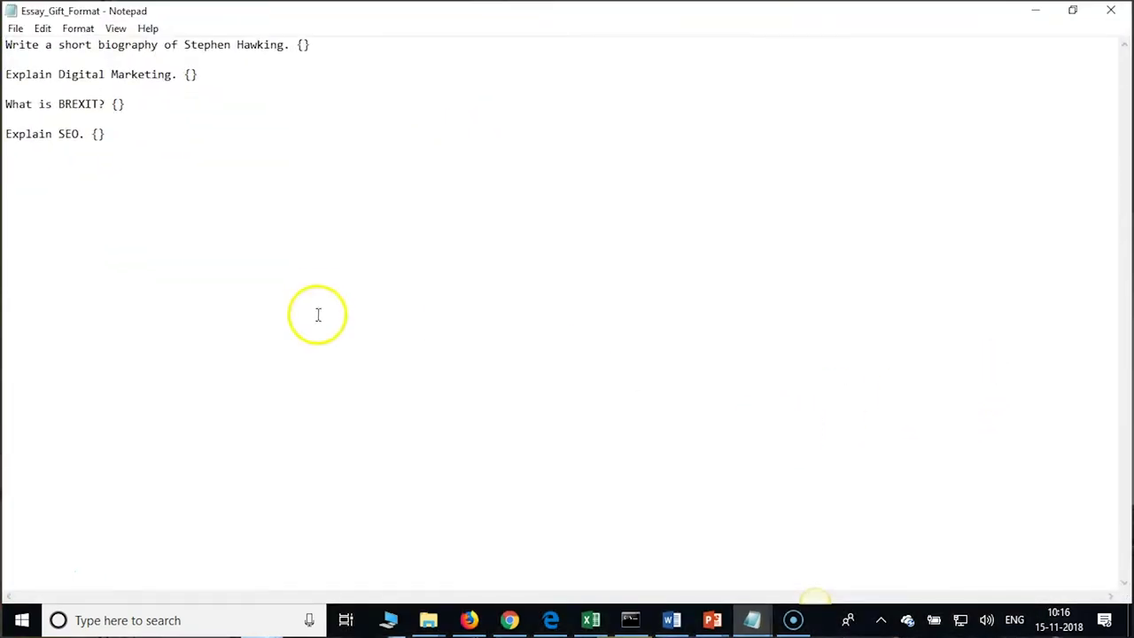
{"action": "left_click", "coordinate": [186, 178]}
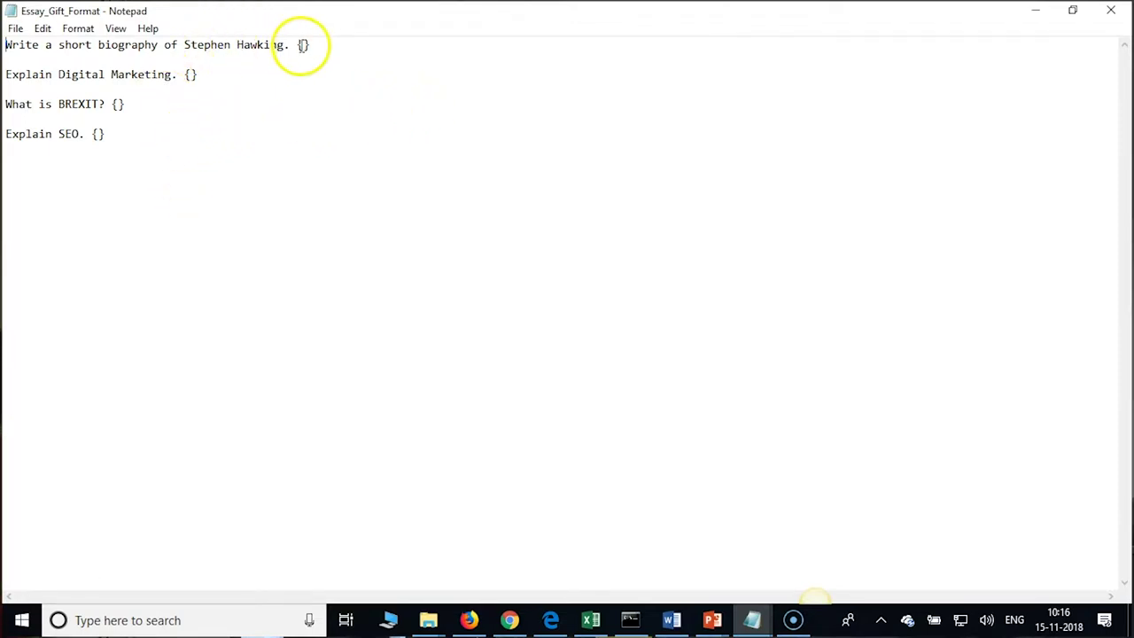
Choose a larger size in Notepad's Format > Font dialog.
{"action": "left_click", "coordinate": [88, 31]}
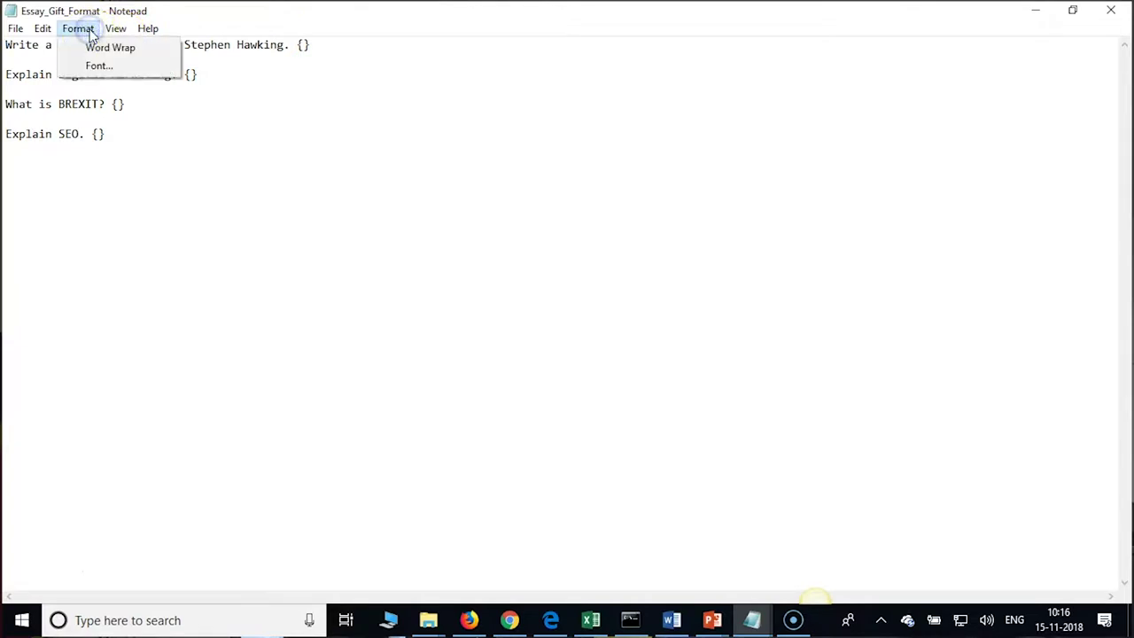
{"action": "left_click", "coordinate": [99, 66]}
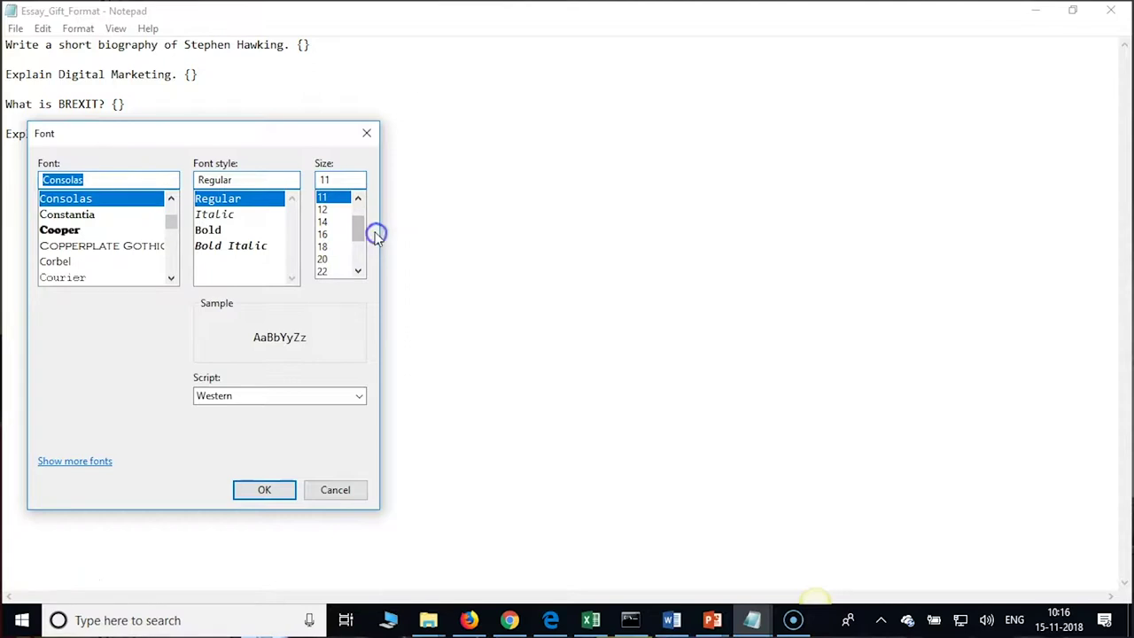
{"action": "left_click", "coordinate": [328, 271]}
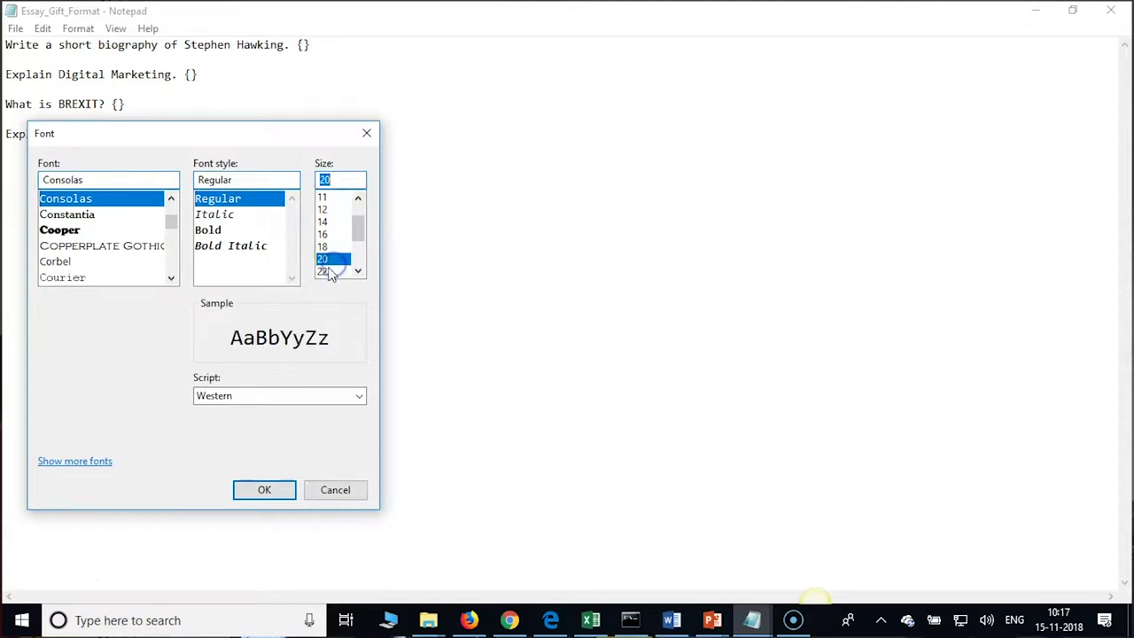
{"action": "left_click", "coordinate": [276, 489]}
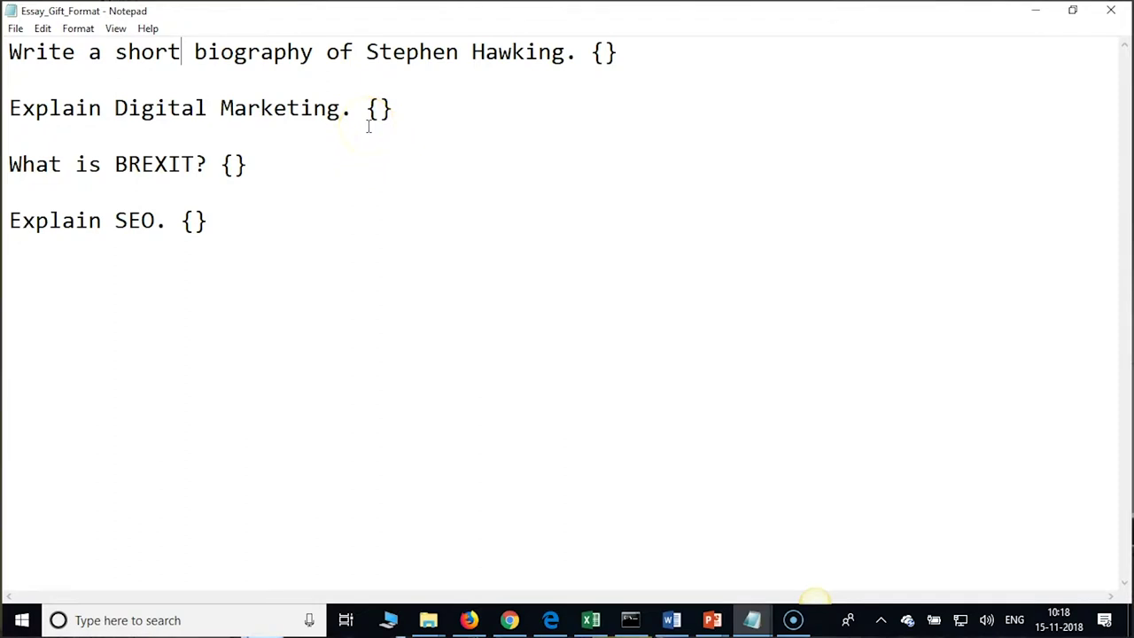
{"action": "left_click_drag", "start_coordinate": [266, 171], "coordinate": [7, 168]}
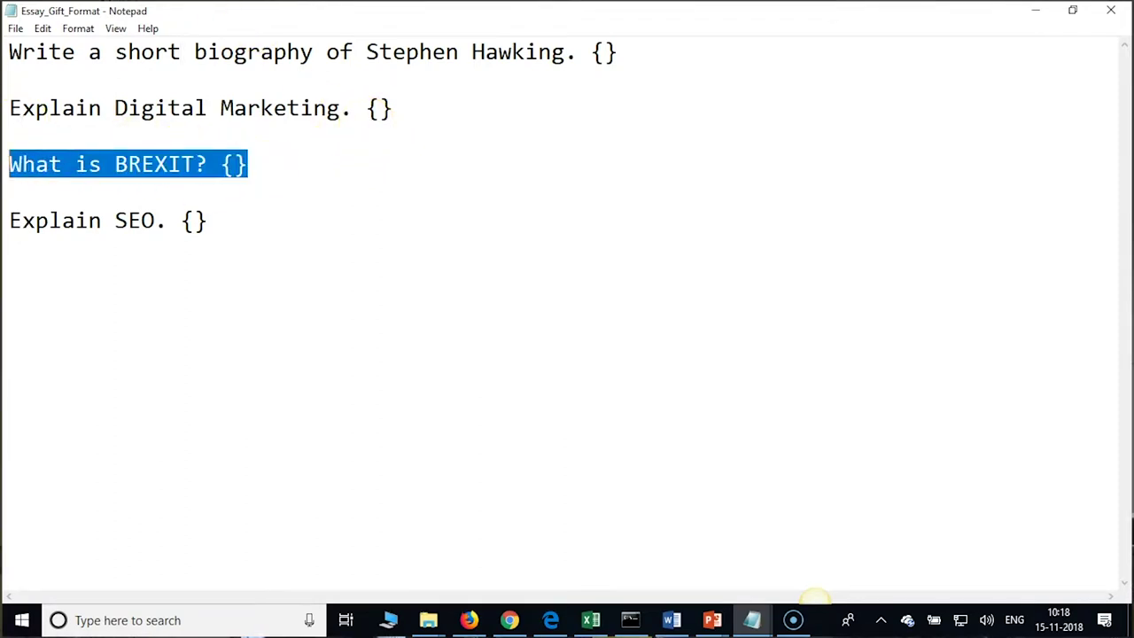
{"action": "left_click", "coordinate": [386, 201]}
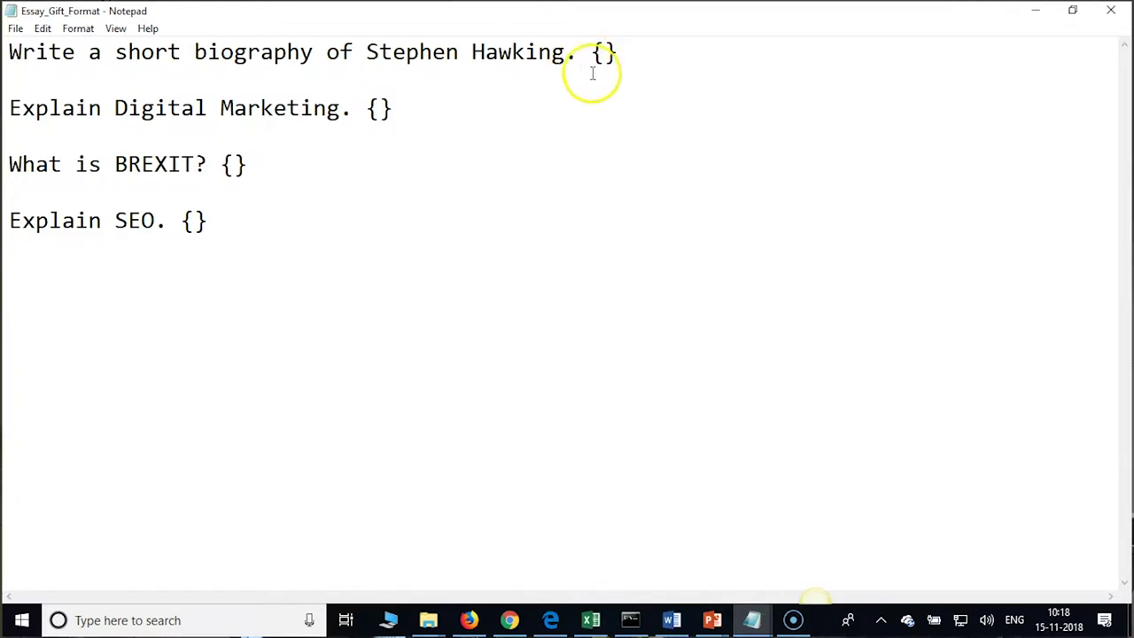
{"action": "left_click", "coordinate": [572, 56]}
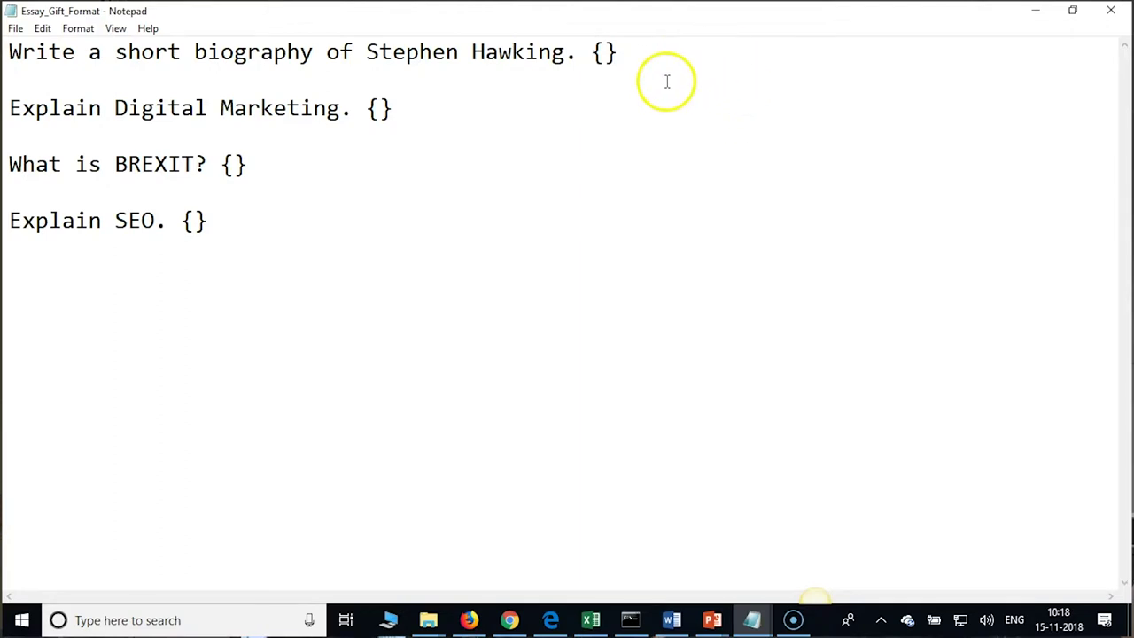
{"action": "key", "text": "End"}
{"action": "key", "text": "BackSpace"}
{"action": "key", "text": "BackSpace"}
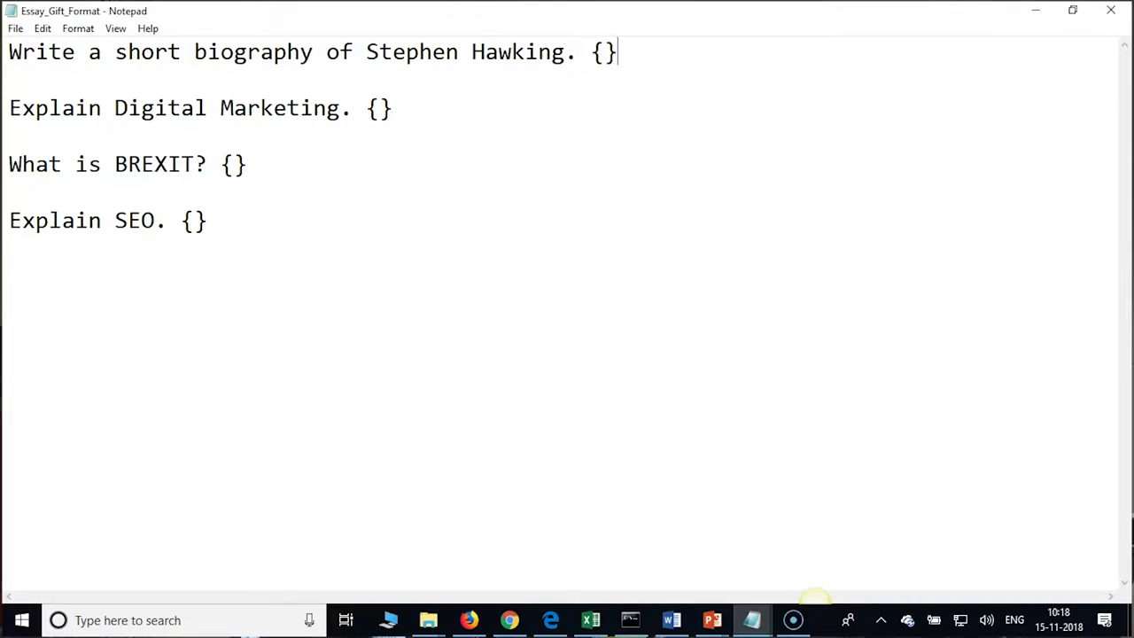
Save as Essay_Gift_Format with UTF-8 encoding, replacing the existing Essay_Gift_Format.txt.
{"action": "left_click", "coordinate": [18, 30]}
{"action": "left_click", "coordinate": [49, 103]}
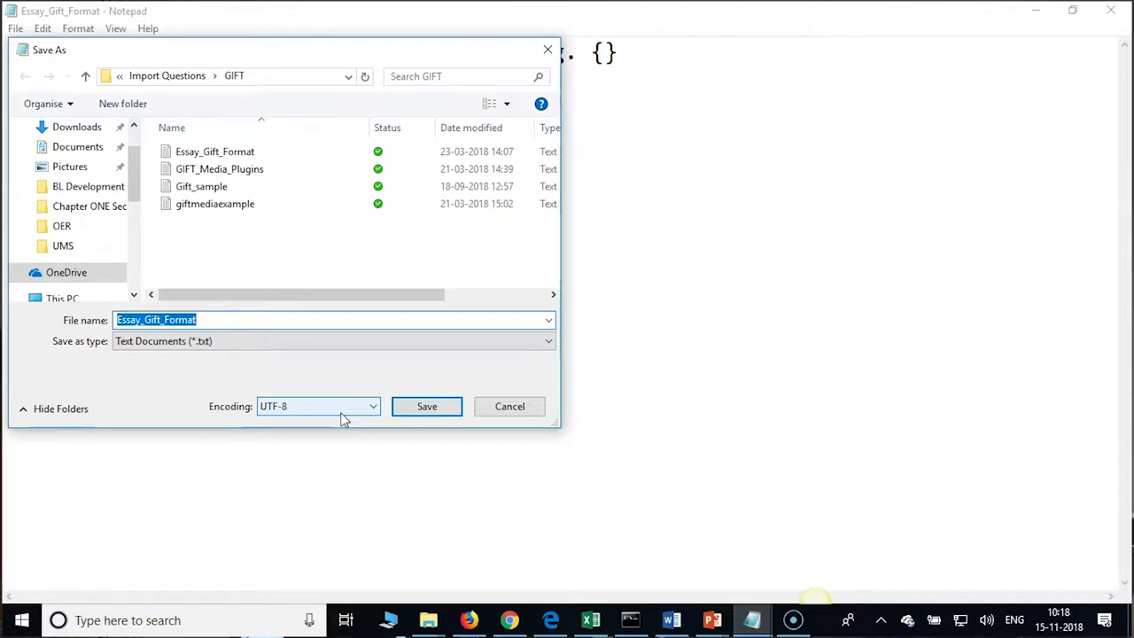
{"action": "left_click", "coordinate": [423, 407]}
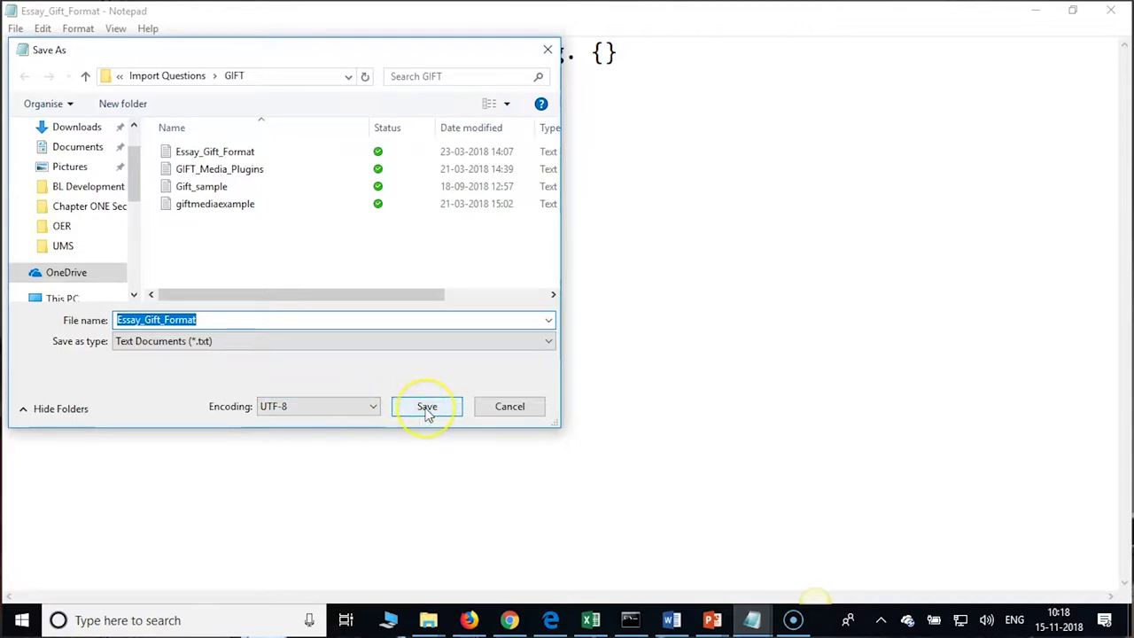
{"action": "left_click", "coordinate": [373, 407]}
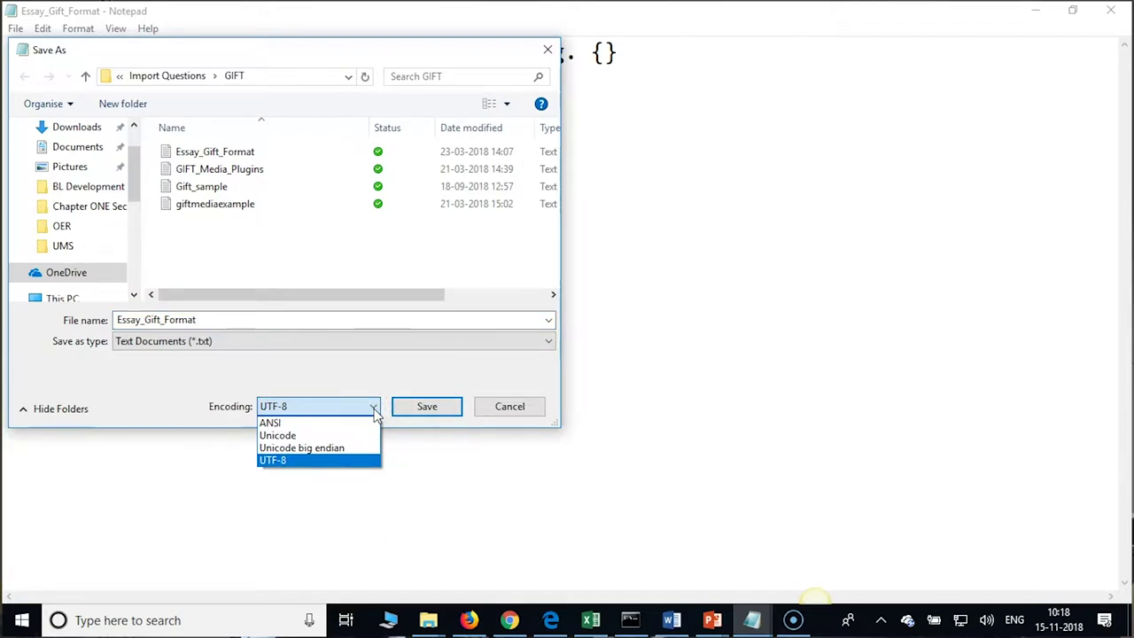
{"action": "left_click", "coordinate": [374, 408]}
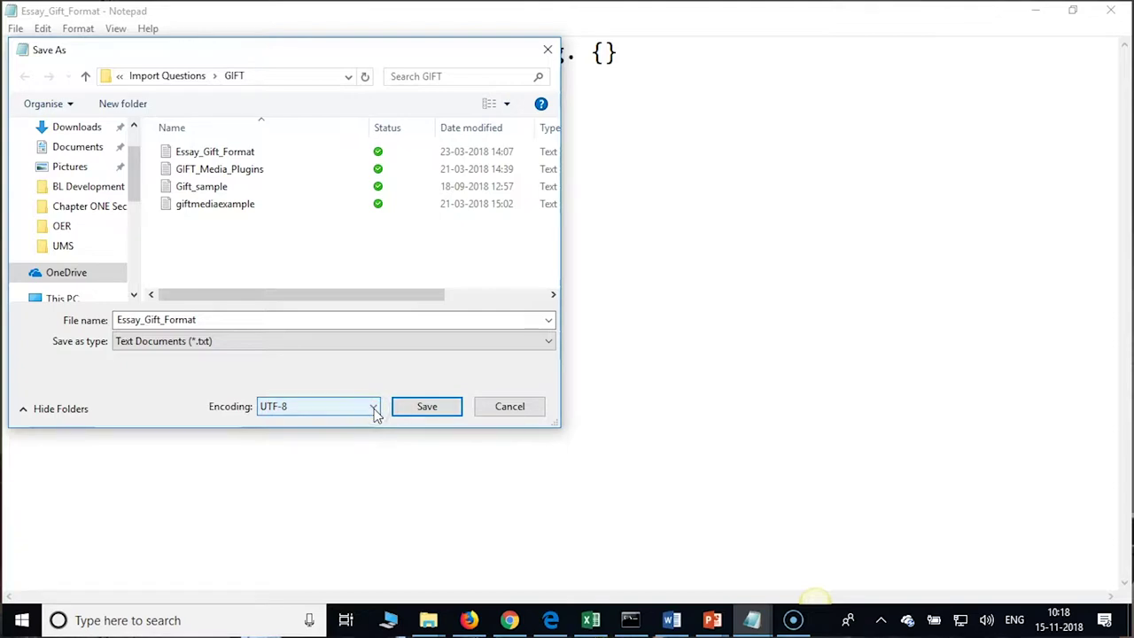
{"action": "left_click", "coordinate": [419, 409]}
{"action": "left_click", "coordinate": [423, 409]}
{"action": "left_click", "coordinate": [607, 314]}
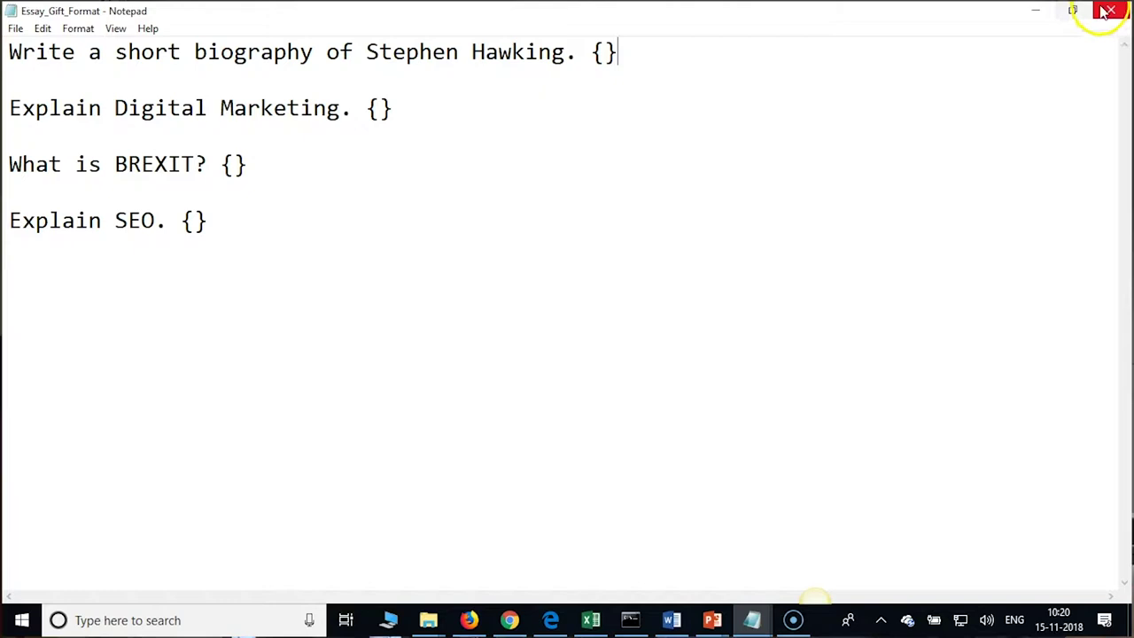
{"action": "left_click", "coordinate": [1110, 10]}
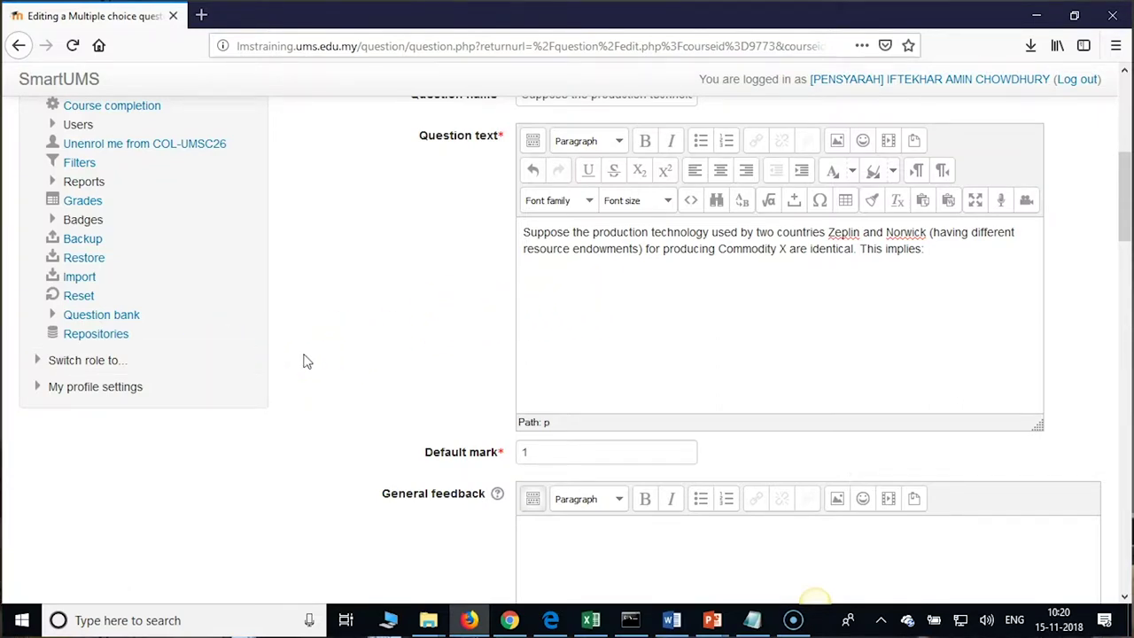
Review the production-technology question's edit form, then expand the question bank links.
{"action": "scroll", "coordinate": [303, 360], "scroll_direction": "up", "scroll_amount": 3}
{"action": "scroll", "coordinate": [303, 360], "scroll_direction": "down", "scroll_amount": 3}
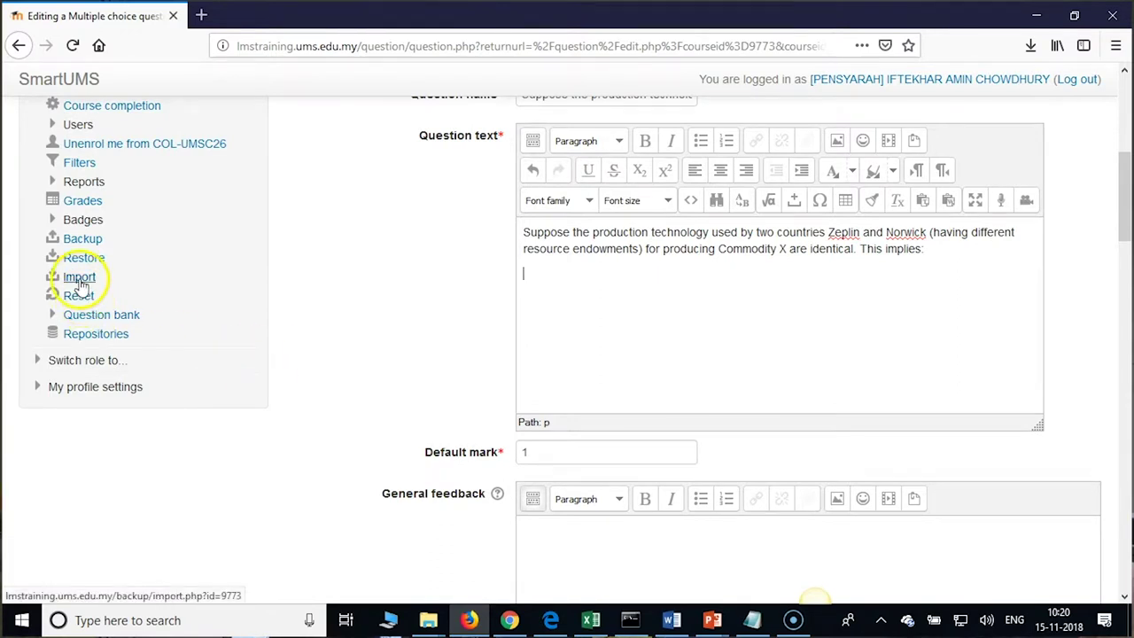
{"action": "left_click", "coordinate": [299, 344]}
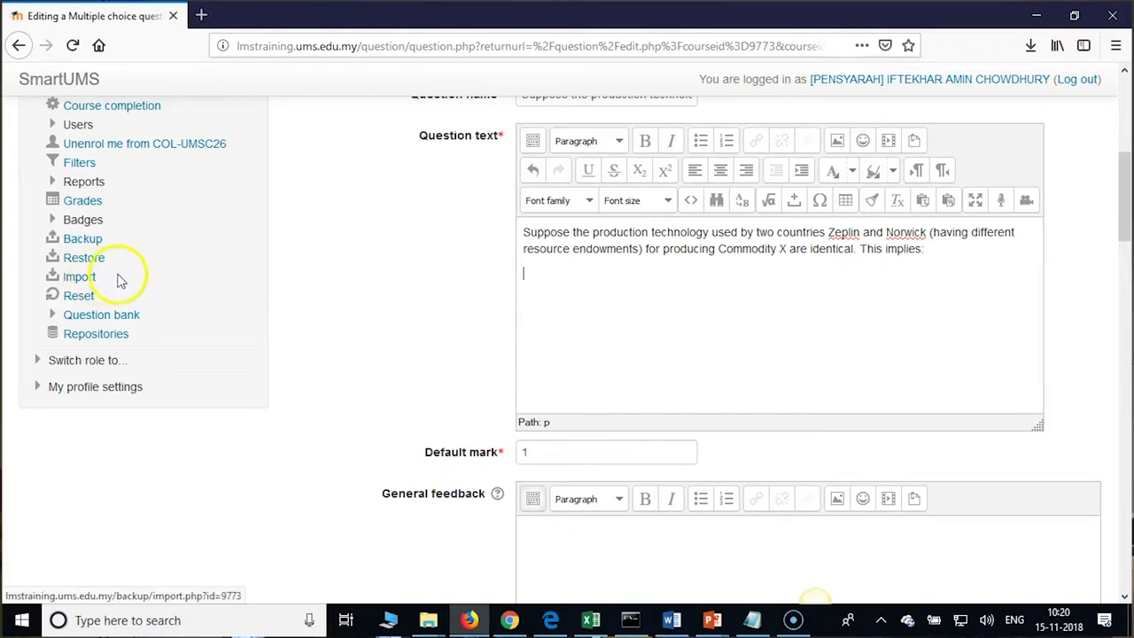
{"action": "scroll", "coordinate": [115, 279], "scroll_direction": "up", "scroll_amount": 3}
{"action": "scroll", "coordinate": [119, 281], "scroll_direction": "down", "scroll_amount": 5}
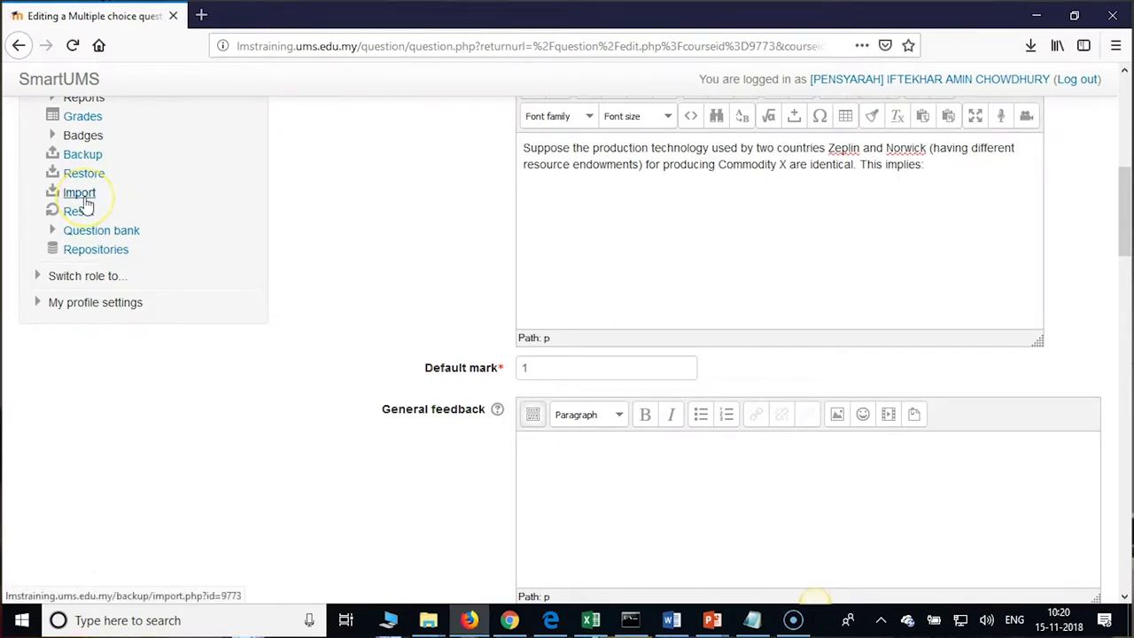
{"action": "scroll", "coordinate": [91, 195], "scroll_direction": "up", "scroll_amount": 5}
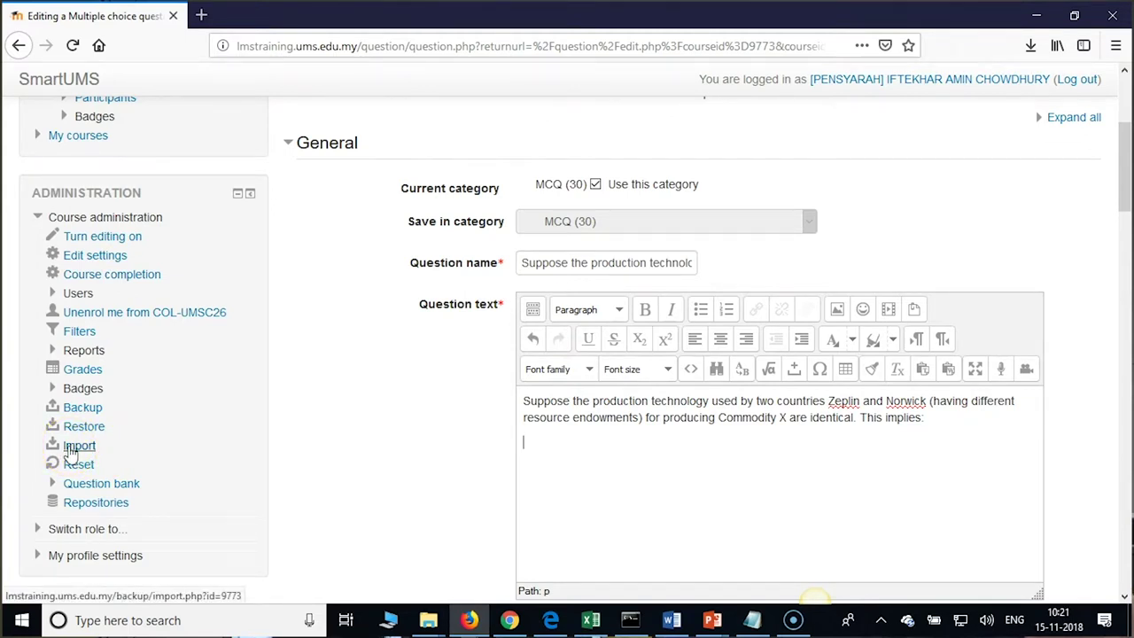
{"action": "left_click", "coordinate": [93, 487]}
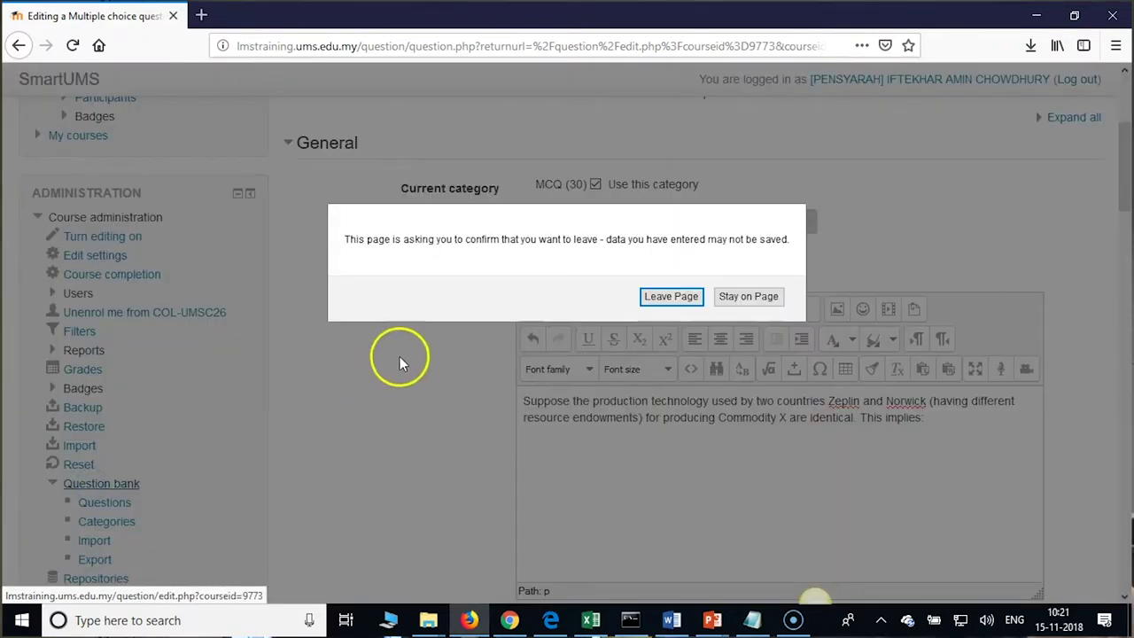
Leave the question edit form without saving and go to the Import questions page.
{"action": "left_click", "coordinate": [663, 298]}
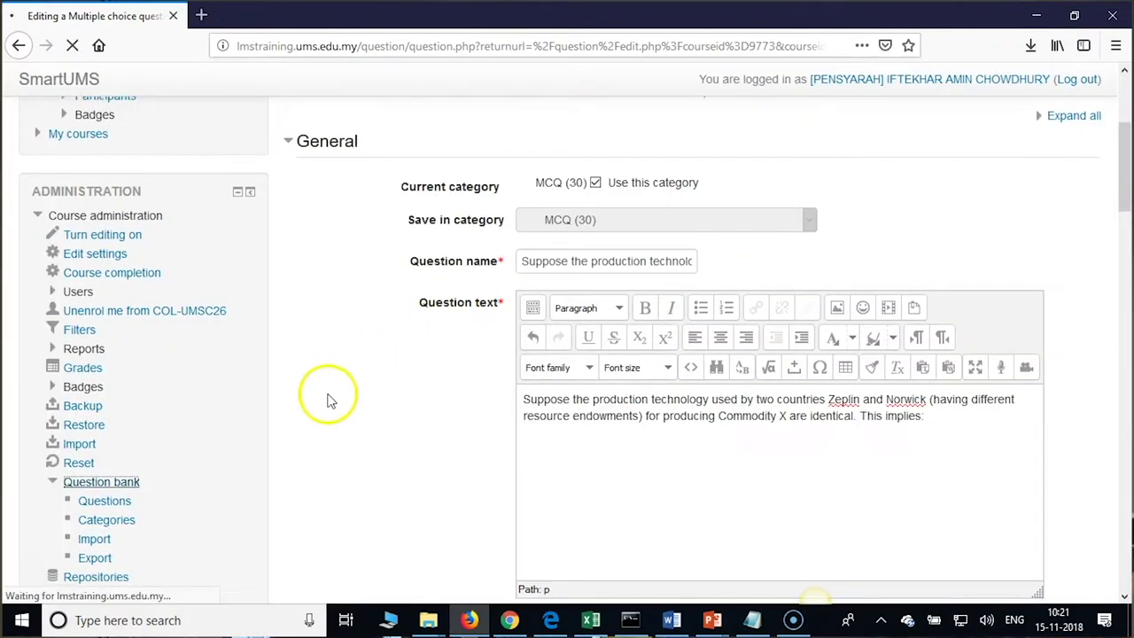
{"action": "scroll", "coordinate": [278, 428], "scroll_direction": "down", "scroll_amount": 5}
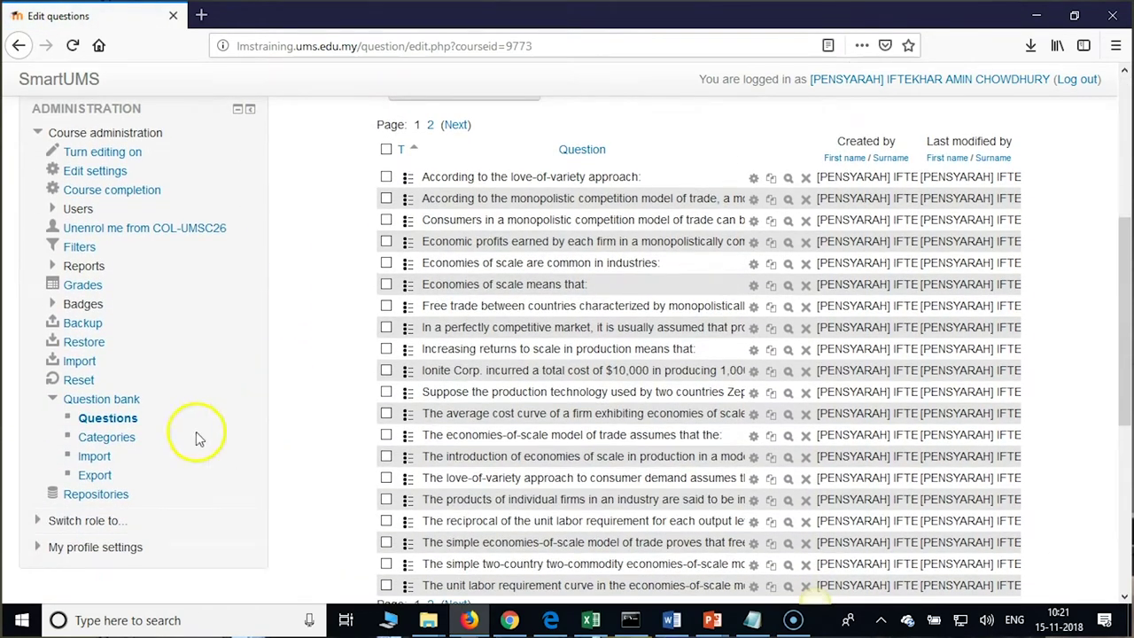
{"action": "left_click", "coordinate": [93, 455]}
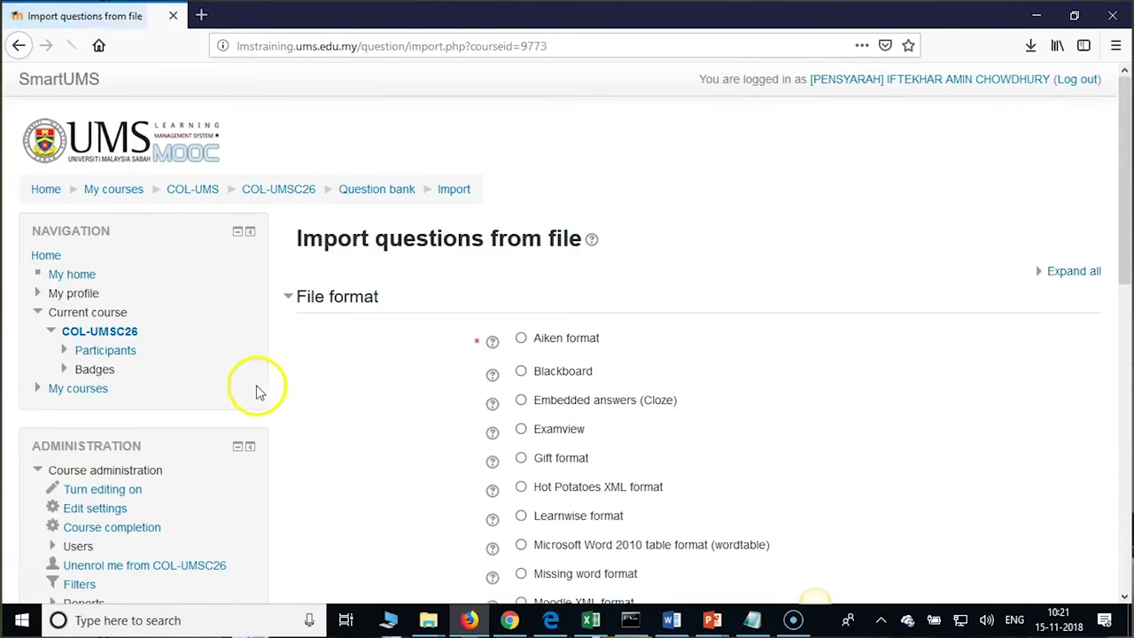
{"action": "scroll", "coordinate": [372, 351], "scroll_direction": "down", "scroll_amount": 3}
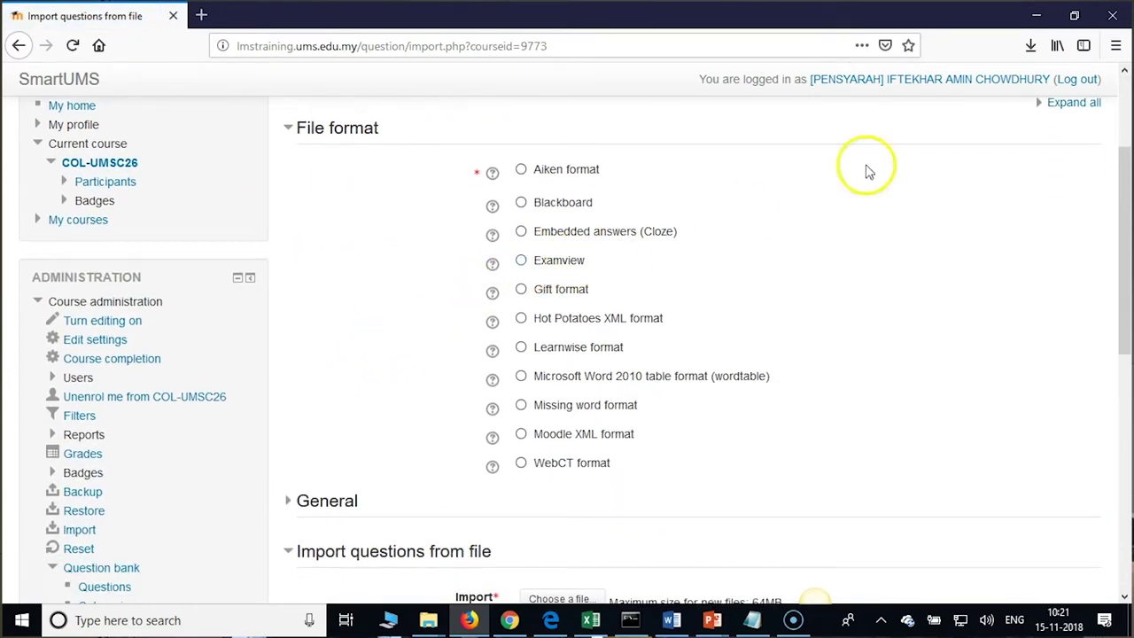
Expand all import form sections and choose Gift as the file format.
{"action": "left_click", "coordinate": [1075, 105]}
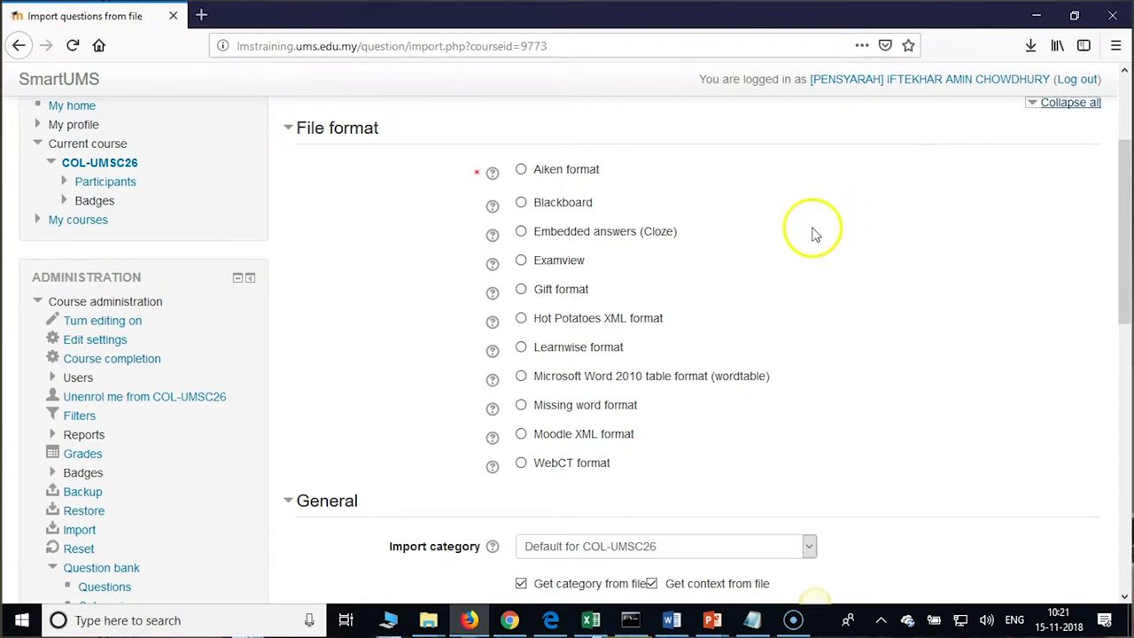
{"action": "left_click", "coordinate": [521, 293]}
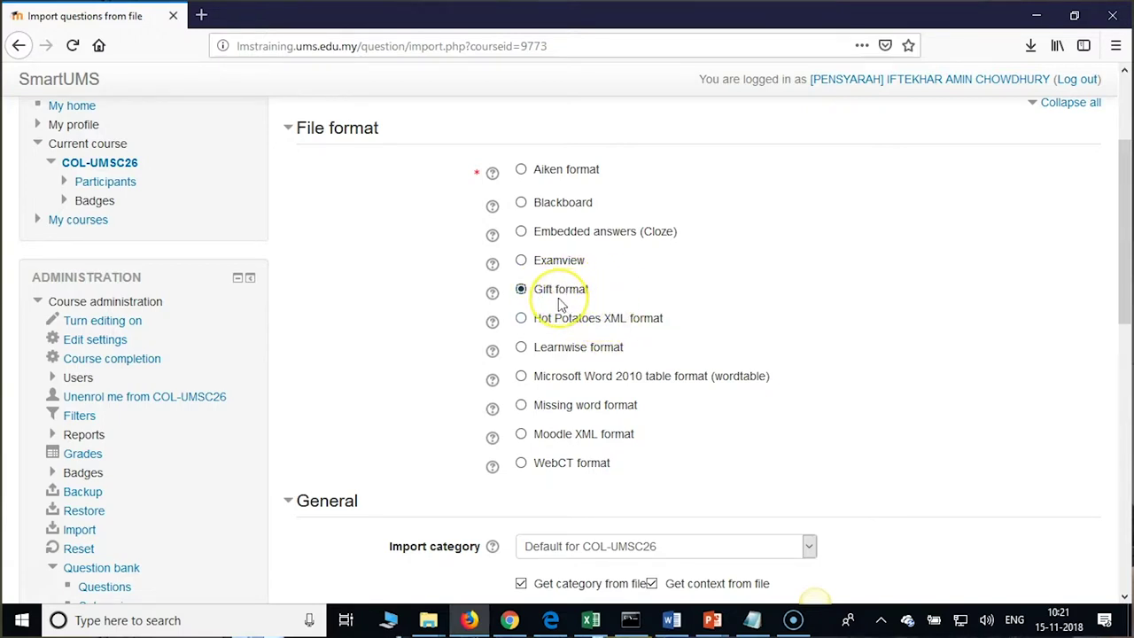
{"action": "scroll", "coordinate": [560, 304], "scroll_direction": "down", "scroll_amount": 2}
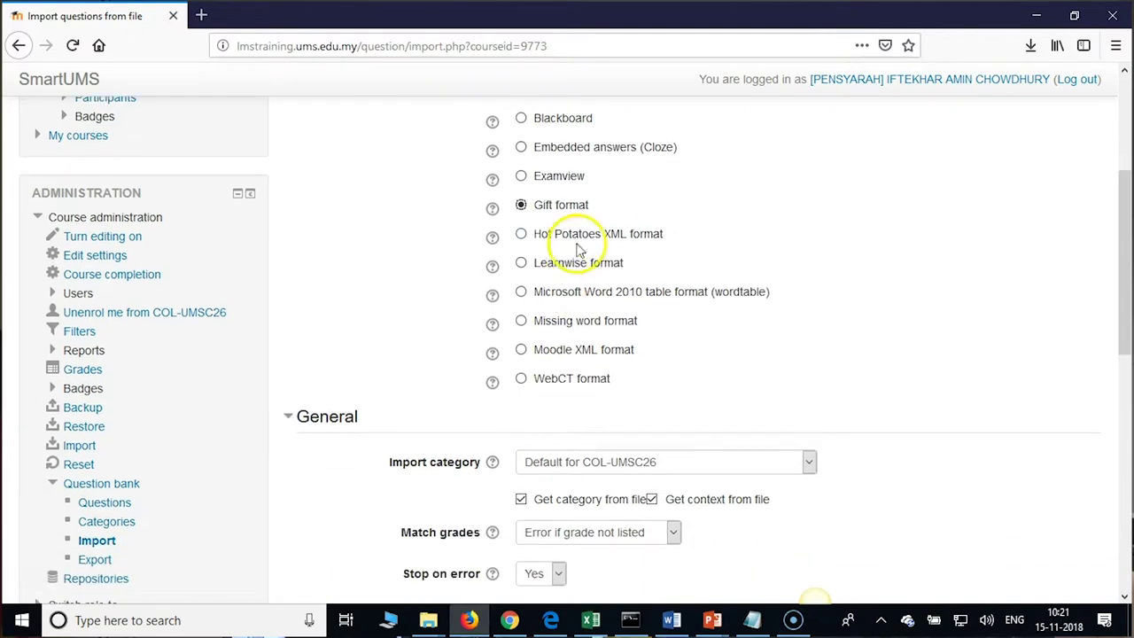
{"action": "scroll", "coordinate": [550, 257], "scroll_direction": "up", "scroll_amount": 2}
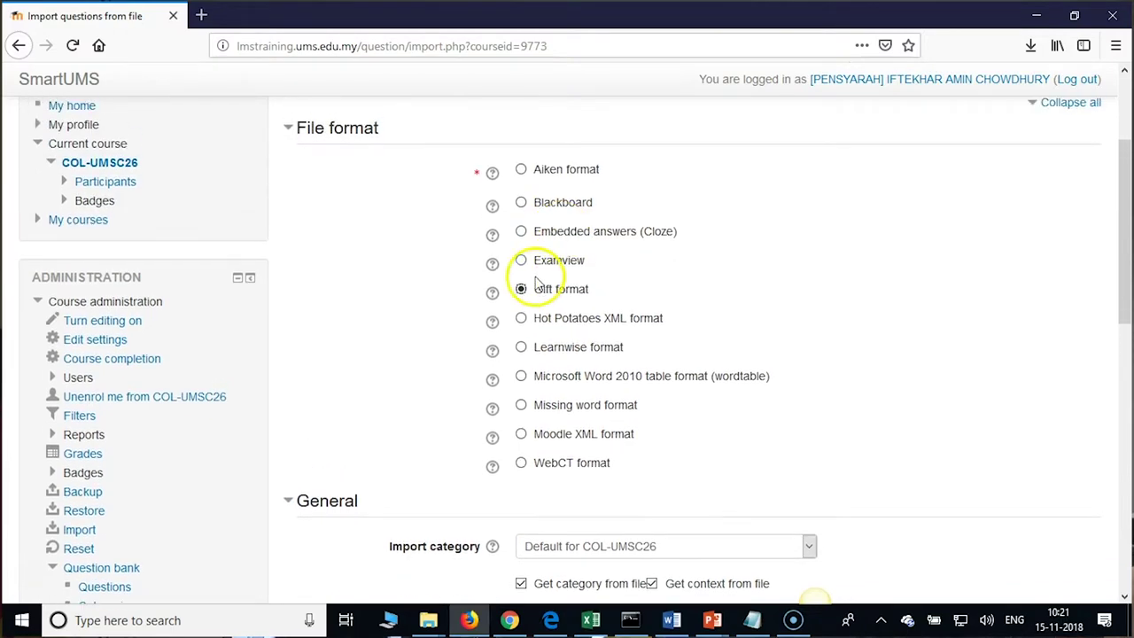
{"action": "scroll", "coordinate": [557, 372], "scroll_direction": "down", "scroll_amount": 3}
{"action": "scroll", "coordinate": [557, 385], "scroll_direction": "down", "scroll_amount": 2}
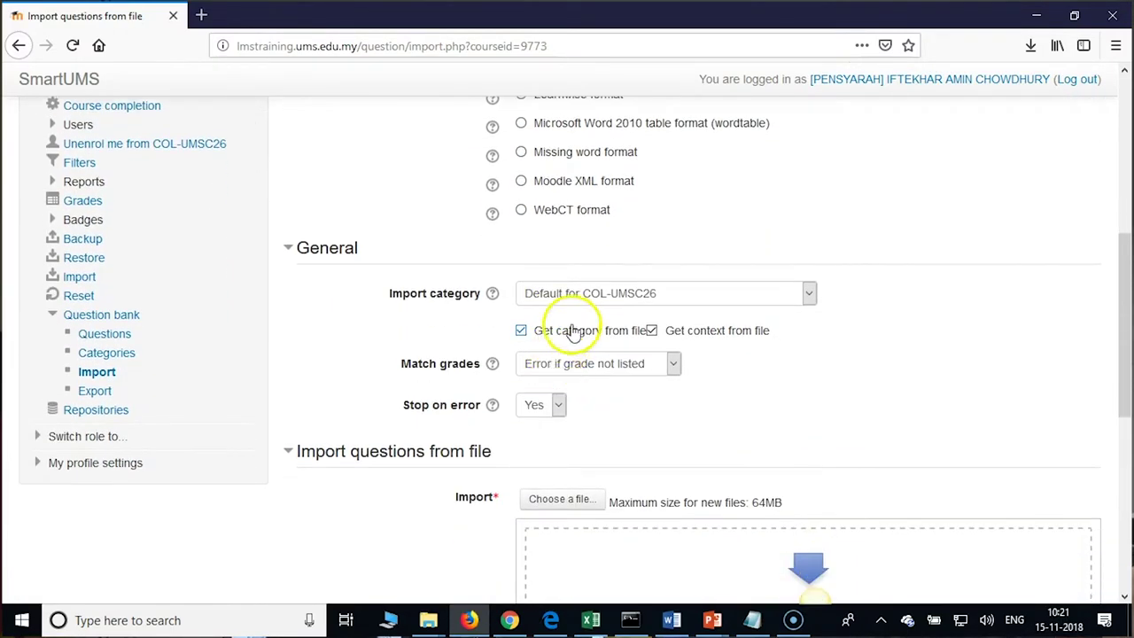
Pick Essay from the Import category dropdown.
{"action": "left_click", "coordinate": [586, 299]}
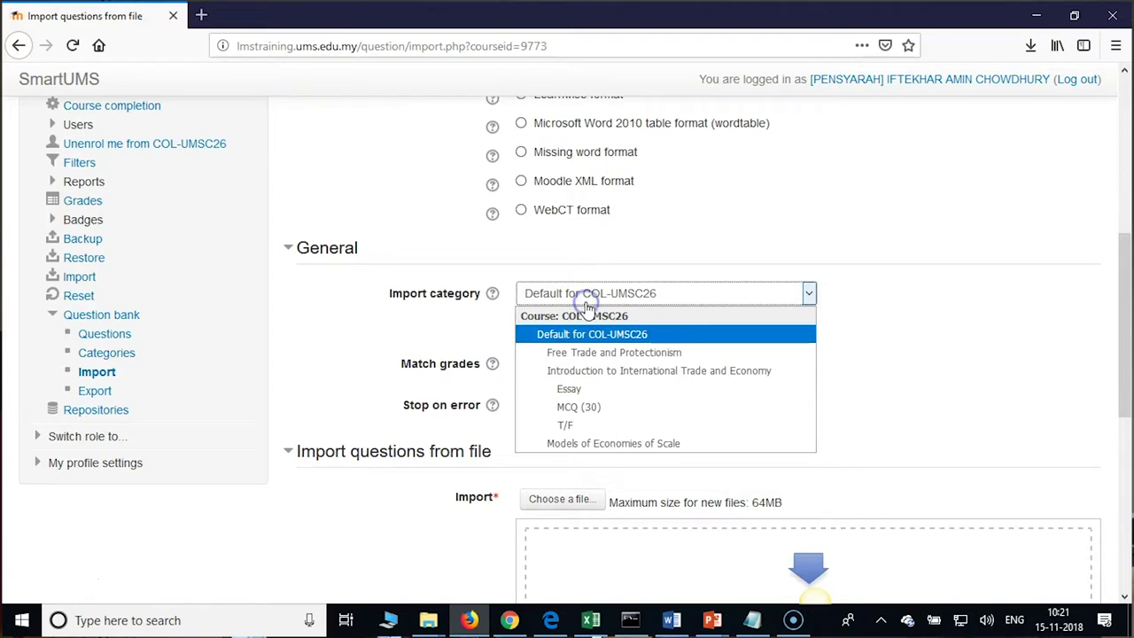
{"action": "left_click", "coordinate": [592, 392]}
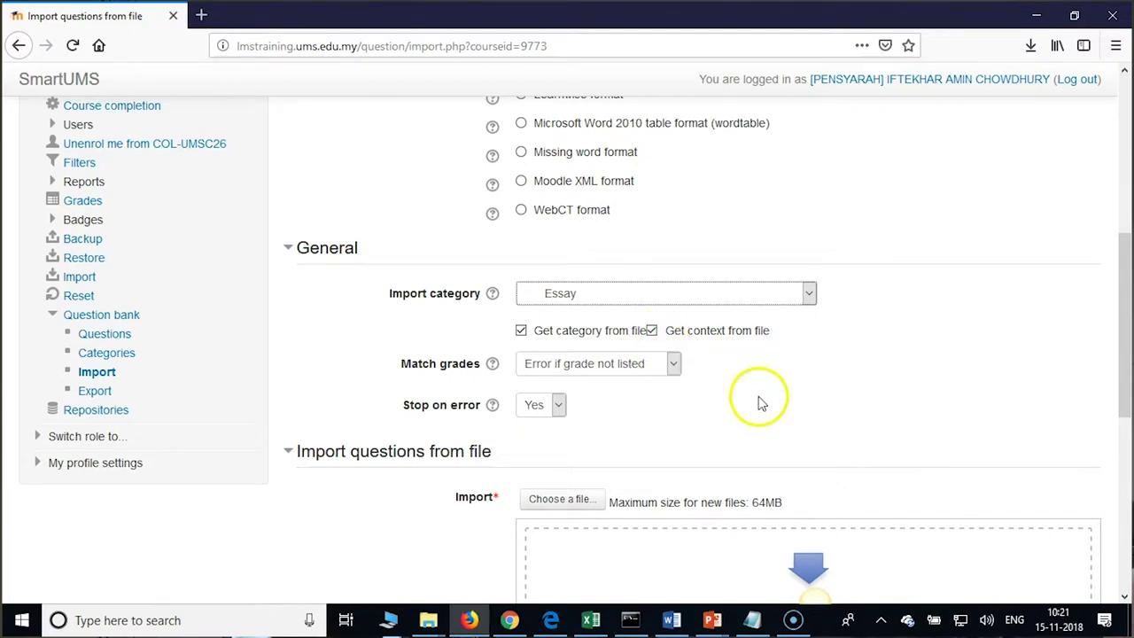
{"action": "scroll", "coordinate": [771, 395], "scroll_direction": "down", "scroll_amount": 2}
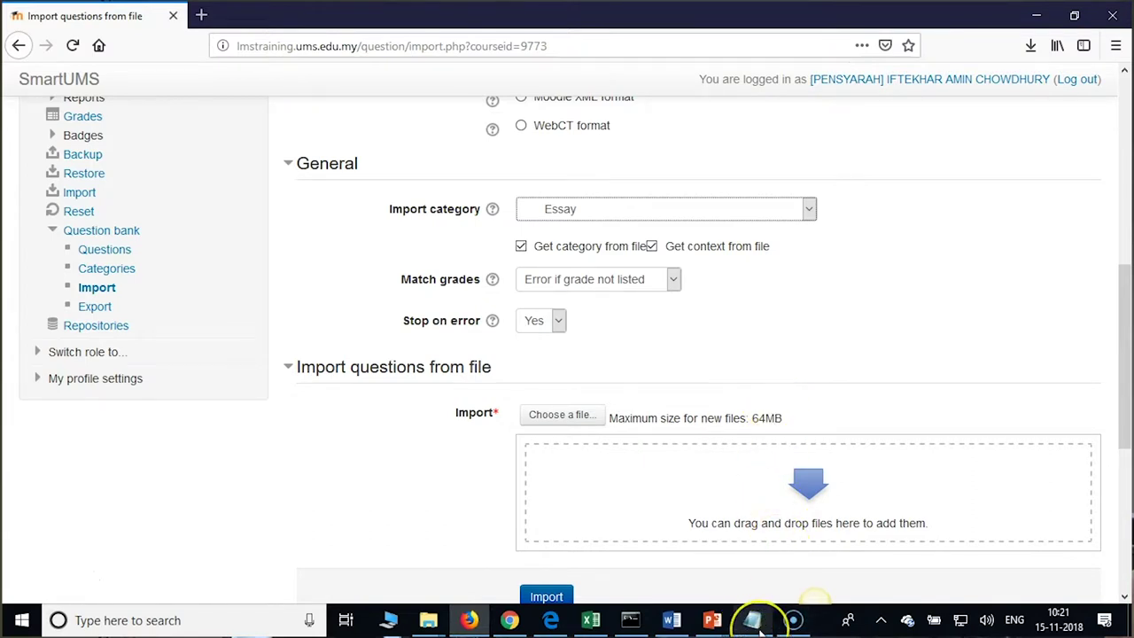
From the essay search results window, open Essay_Gift_Format in Notepad.
{"action": "mouse_move", "coordinate": [758, 627]}
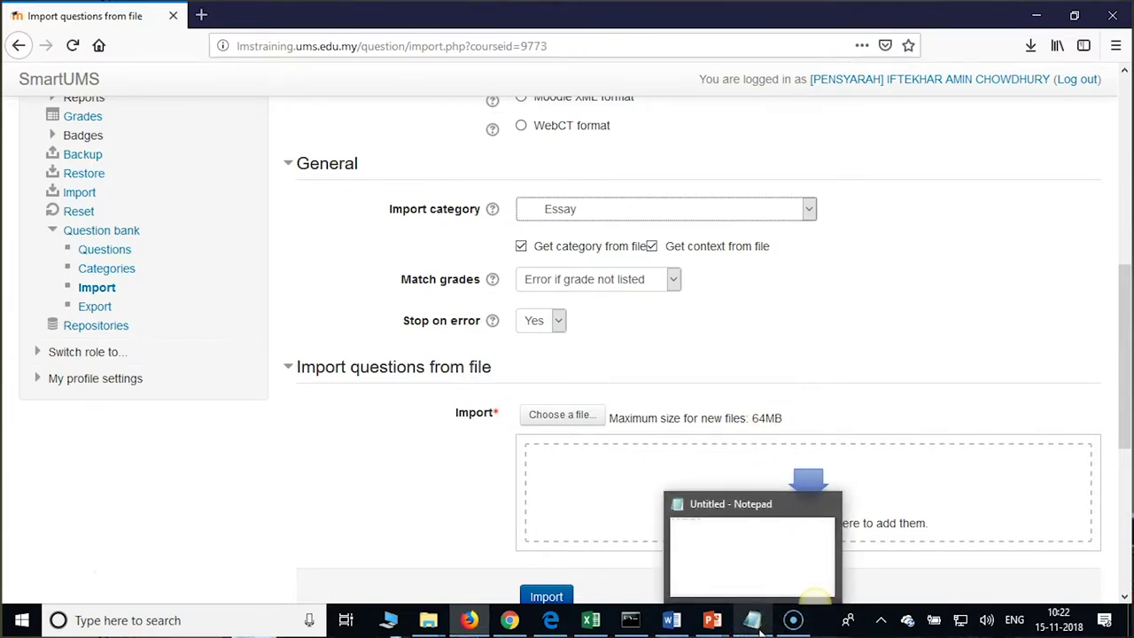
{"action": "mouse_move", "coordinate": [416, 620]}
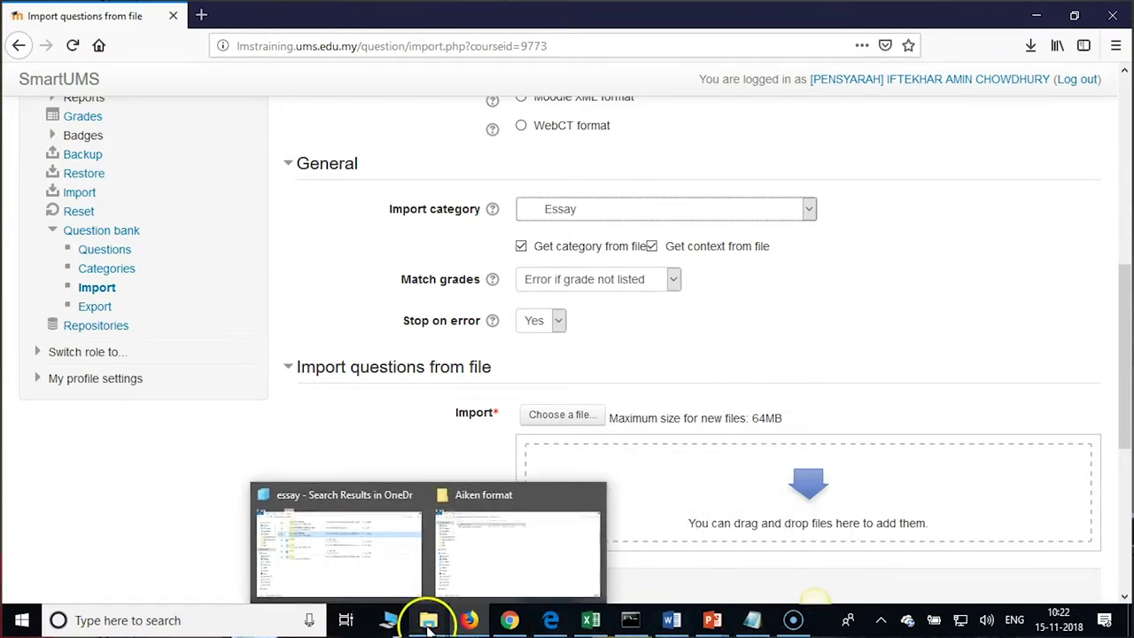
{"action": "left_click", "coordinate": [501, 576]}
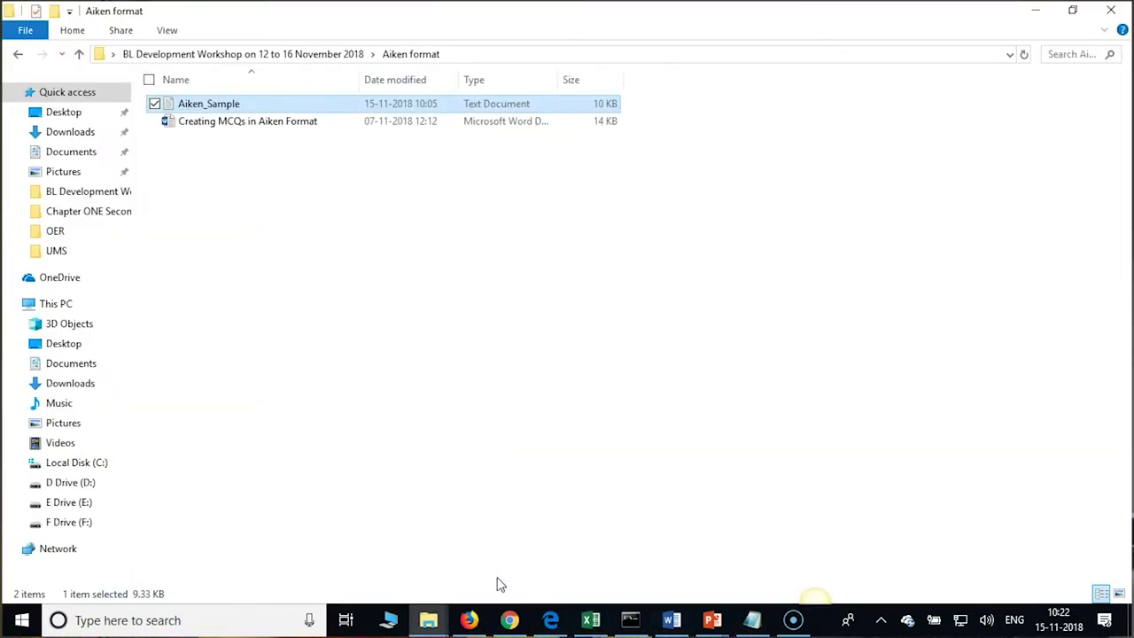
{"action": "left_click", "coordinate": [428, 620]}
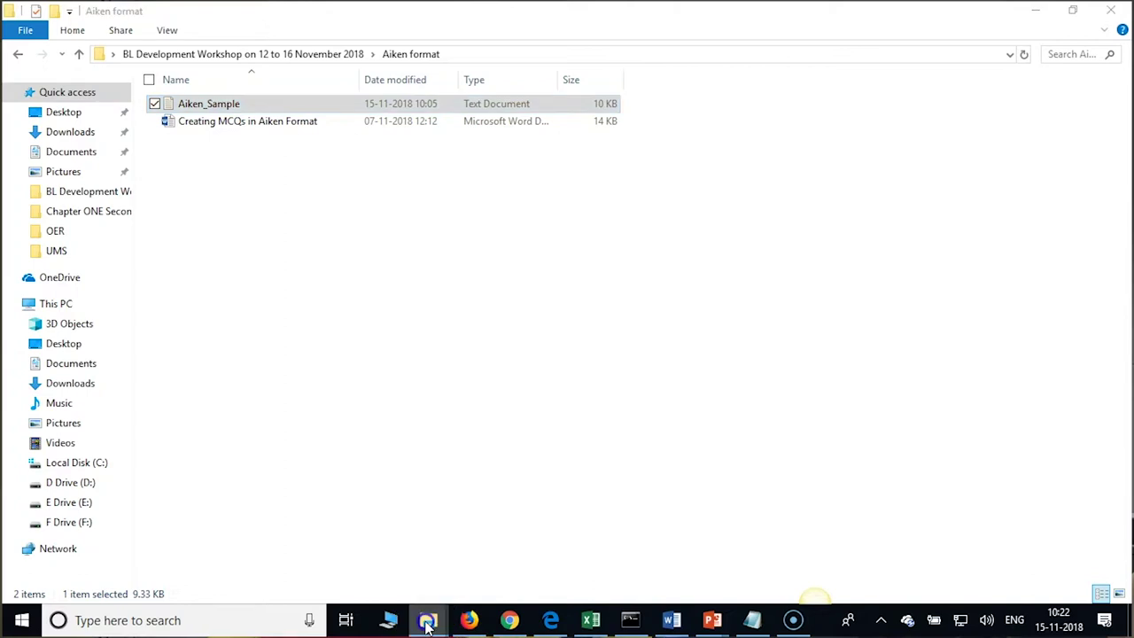
{"action": "left_click", "coordinate": [368, 577]}
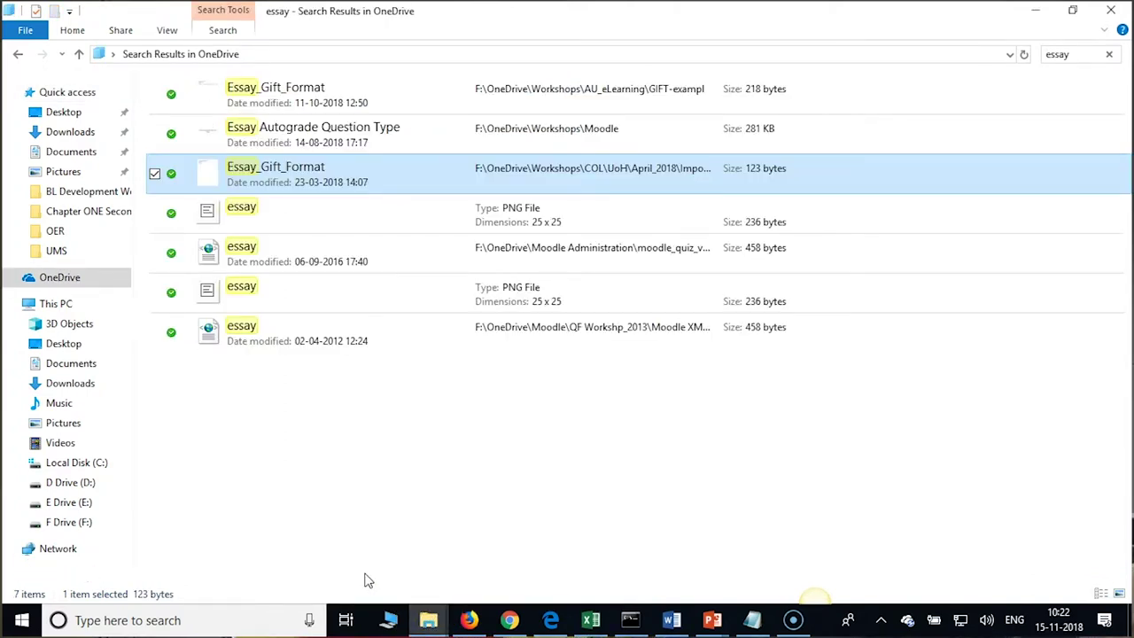
{"action": "double_click", "coordinate": [280, 172]}
Save a copy of Essay_Gift_Format into Desktop > BL Development Workshop.
{"action": "left_click_drag", "start_coordinate": [521, 360], "coordinate": [551, 189]}
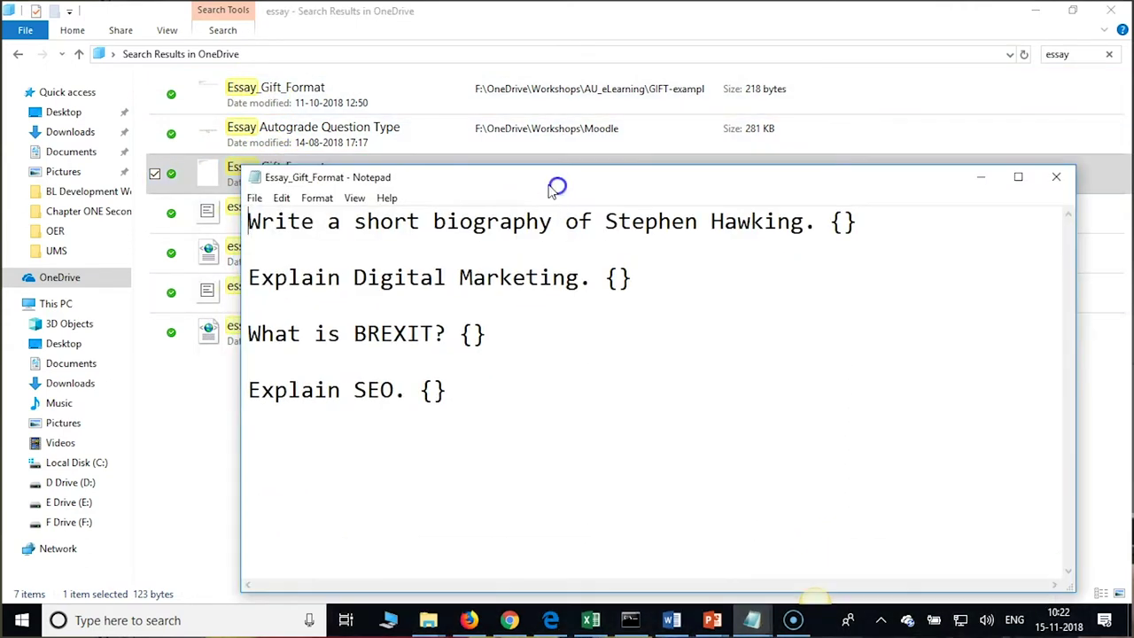
{"action": "left_click", "coordinate": [254, 197]}
{"action": "left_click", "coordinate": [301, 274]}
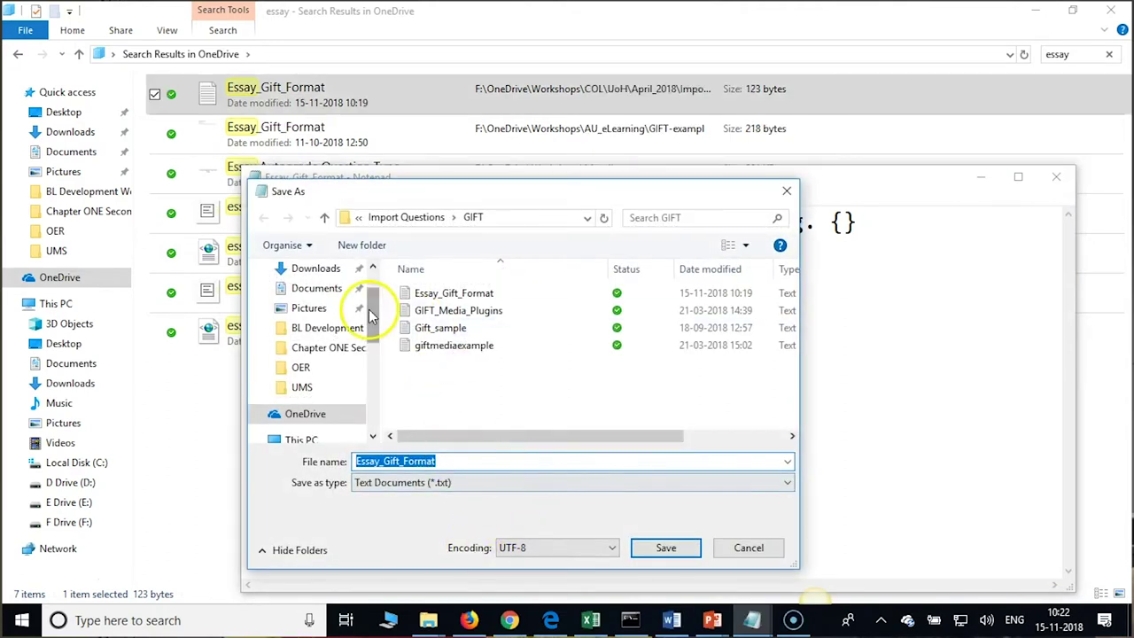
{"action": "left_click_drag", "start_coordinate": [374, 302], "coordinate": [383, 290]}
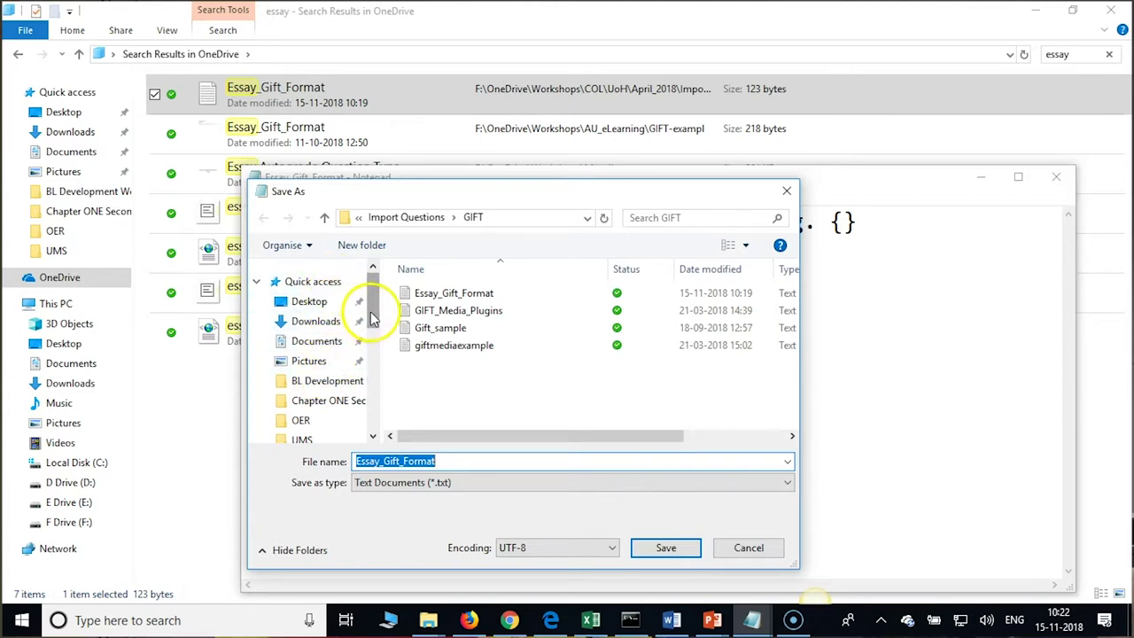
{"action": "left_click", "coordinate": [319, 301]}
{"action": "left_click", "coordinate": [520, 297]}
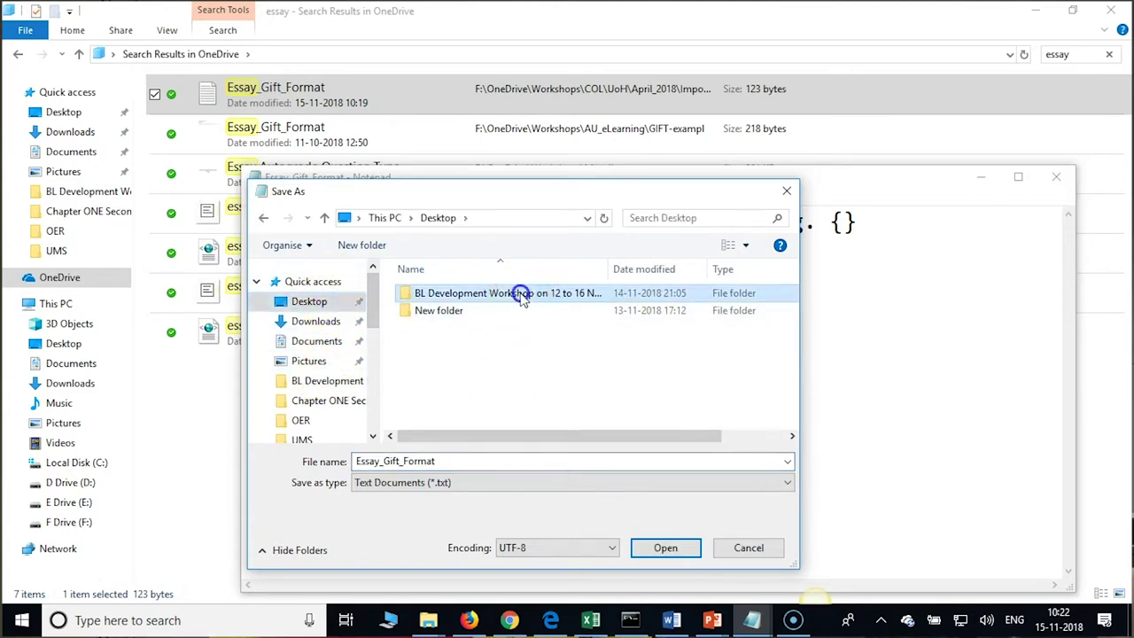
{"action": "double_click", "coordinate": [521, 296]}
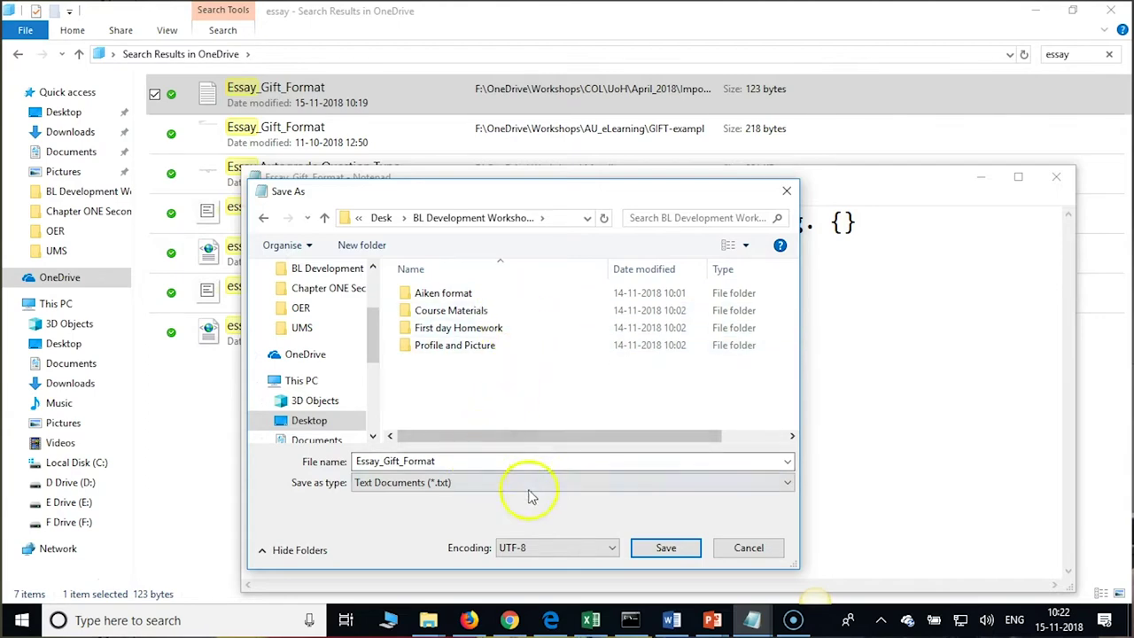
{"action": "left_click", "coordinate": [662, 548]}
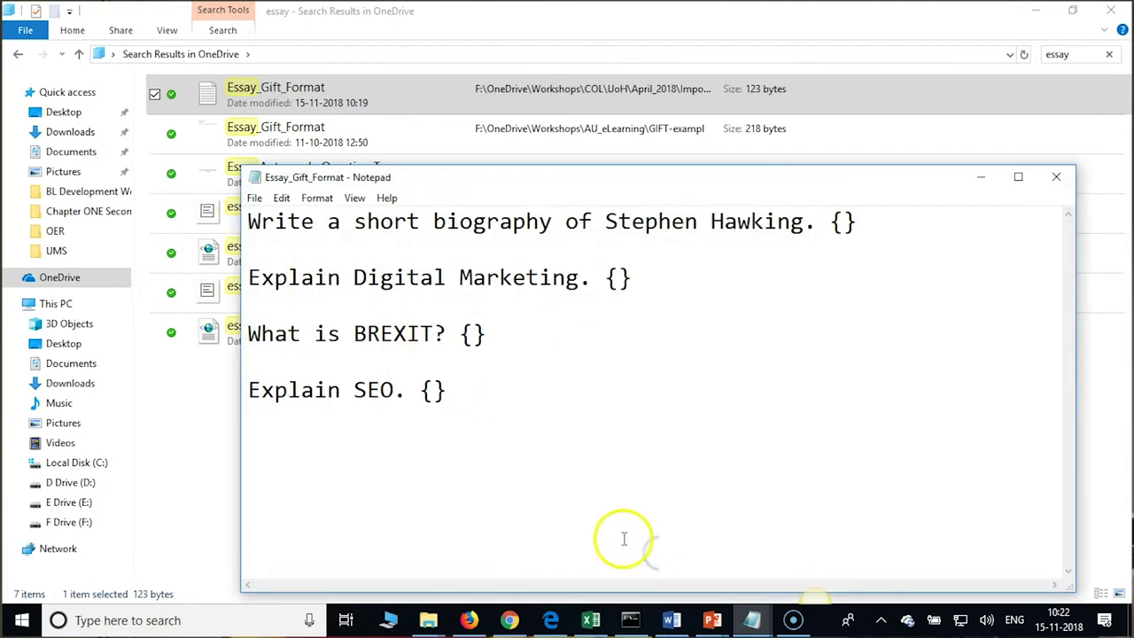
Close the Notepad file and search results window, returning to the Moodle import page.
{"action": "left_click", "coordinate": [1055, 176]}
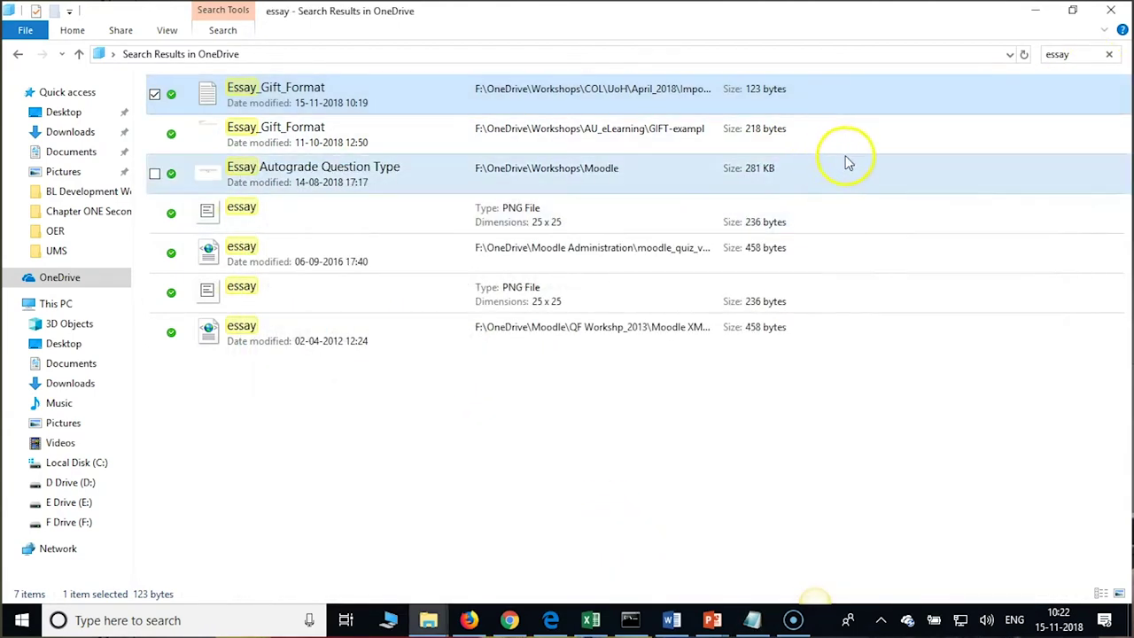
{"action": "left_click", "coordinate": [1118, 15]}
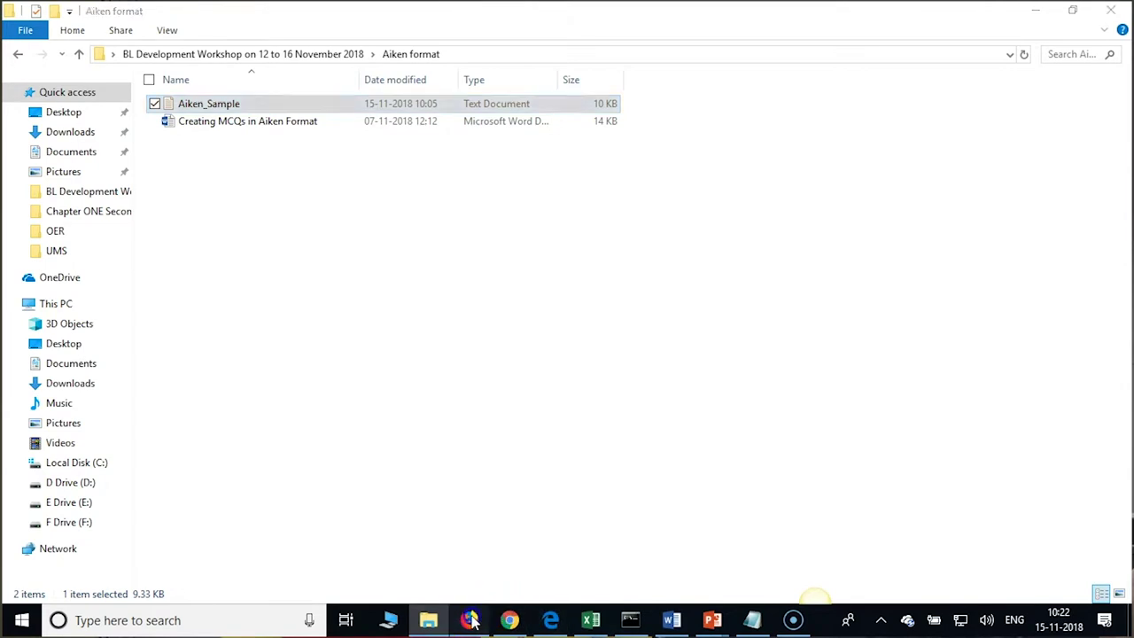
{"action": "left_click", "coordinate": [470, 620]}
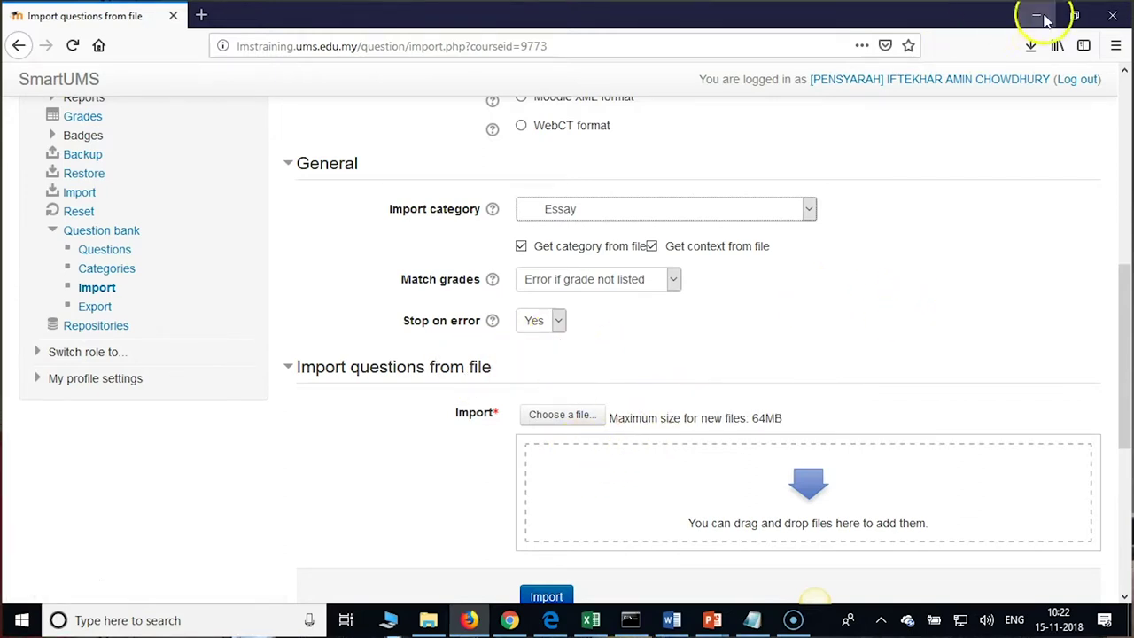
Drop Essay_Gift_Format from the BL Development Workshop folder into Moodle's import box and submit.
{"action": "left_click", "coordinate": [428, 620]}
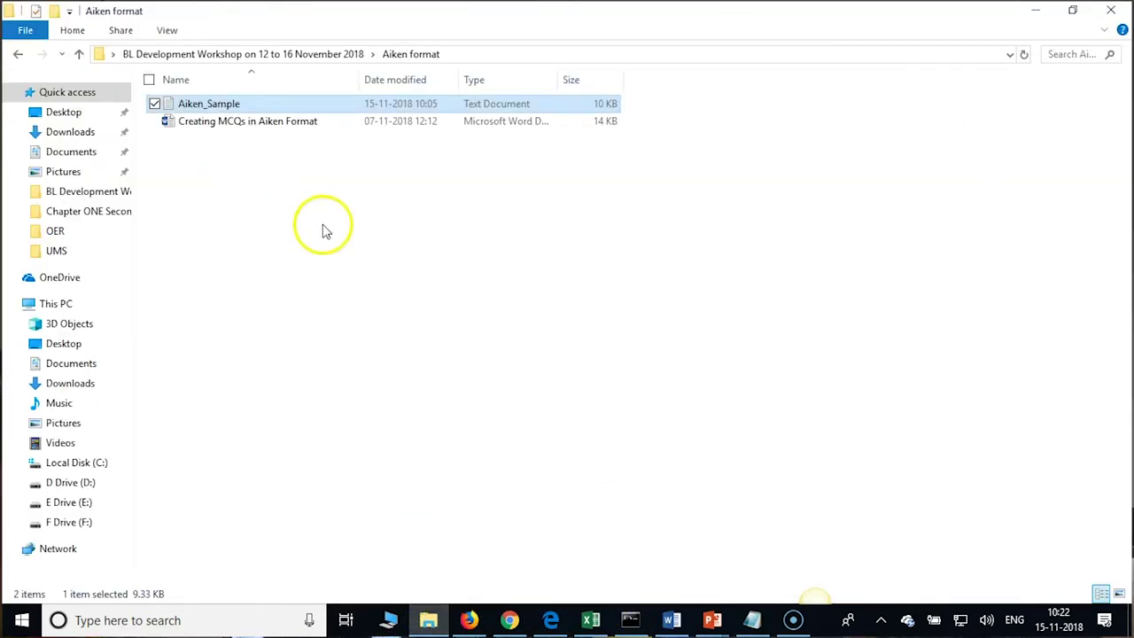
{"action": "left_click", "coordinate": [177, 54]}
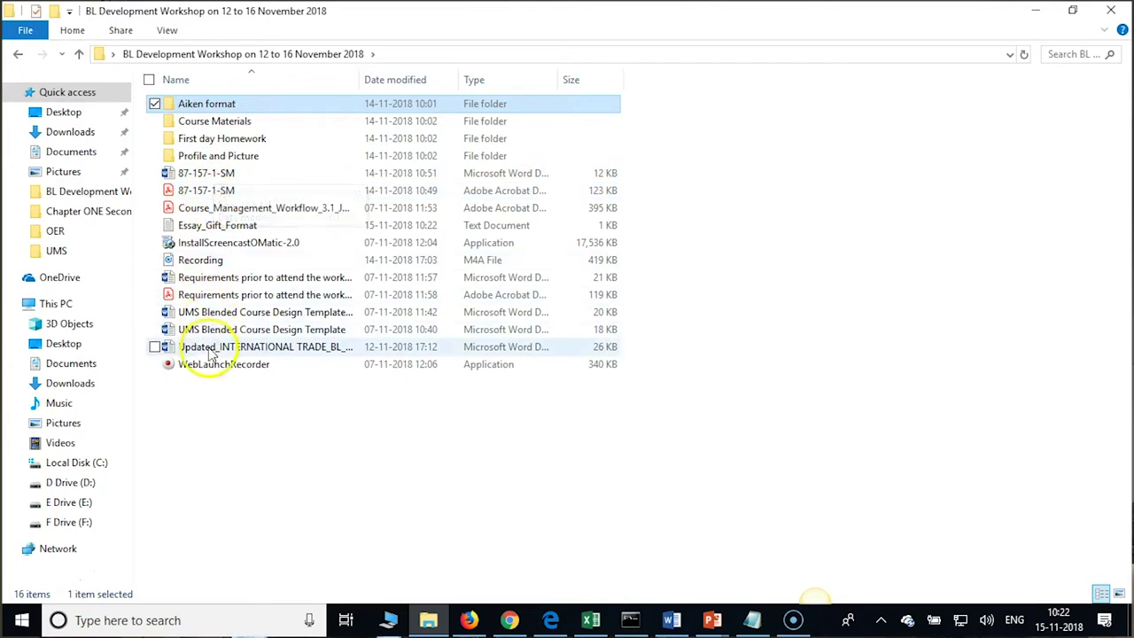
{"action": "left_click", "coordinate": [223, 228]}
{"action": "left_click_drag", "start_coordinate": [223, 228], "coordinate": [789, 491]}
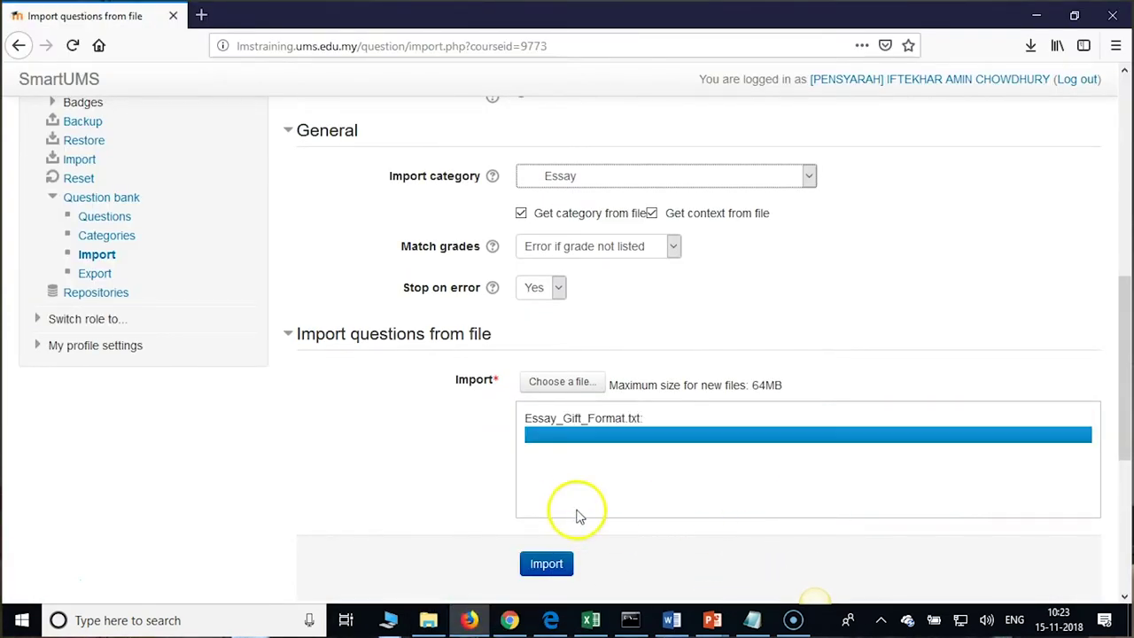
{"action": "left_click", "coordinate": [549, 567]}
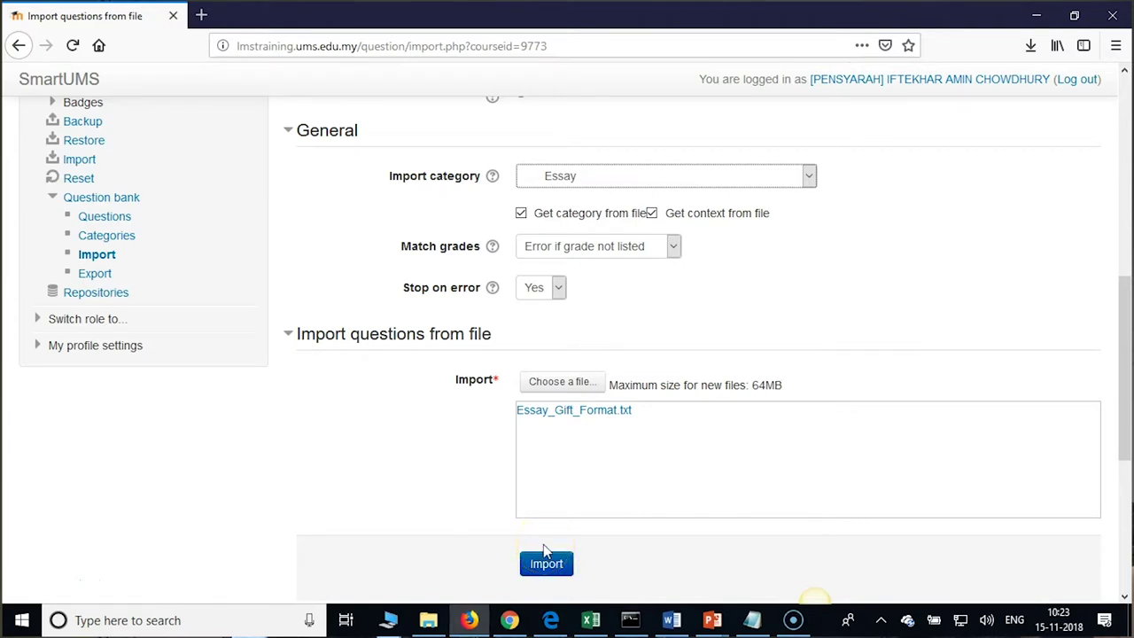
{"action": "left_click", "coordinate": [544, 555]}
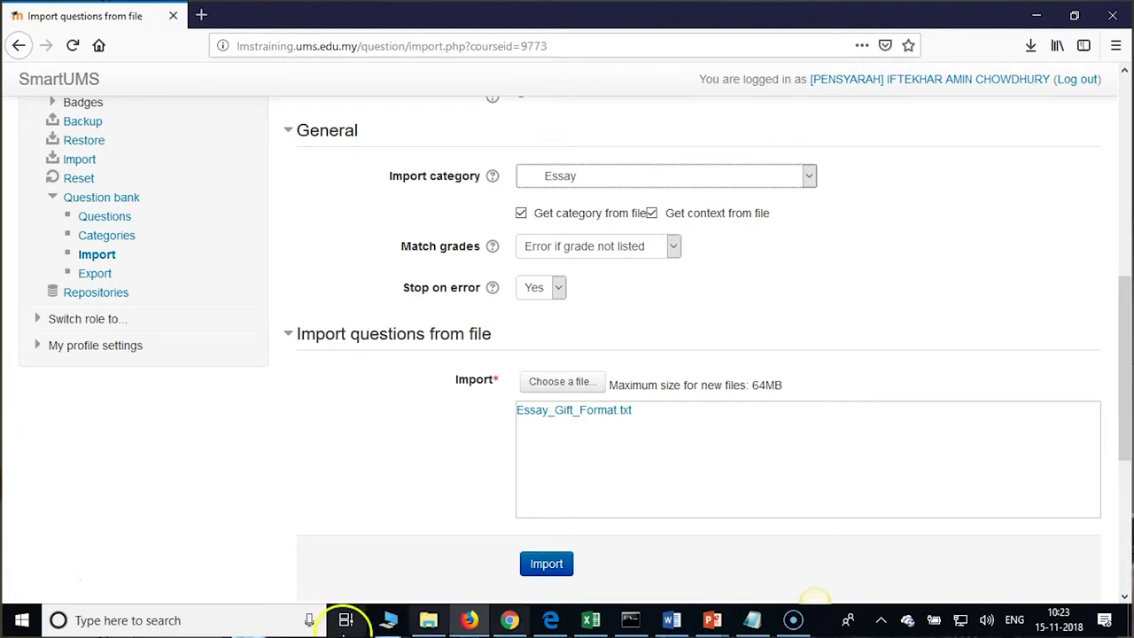
Open Essay_Gift_Format in Notepad to show its four essay prompts ending in '{}'.
{"action": "left_click", "coordinate": [428, 620]}
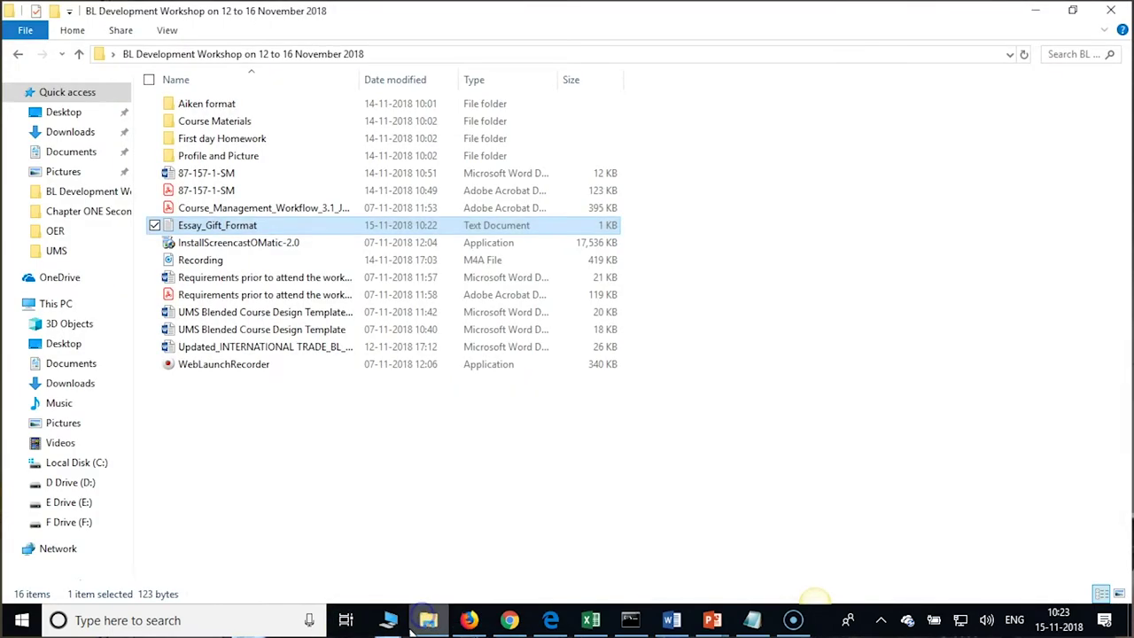
{"action": "double_click", "coordinate": [254, 226]}
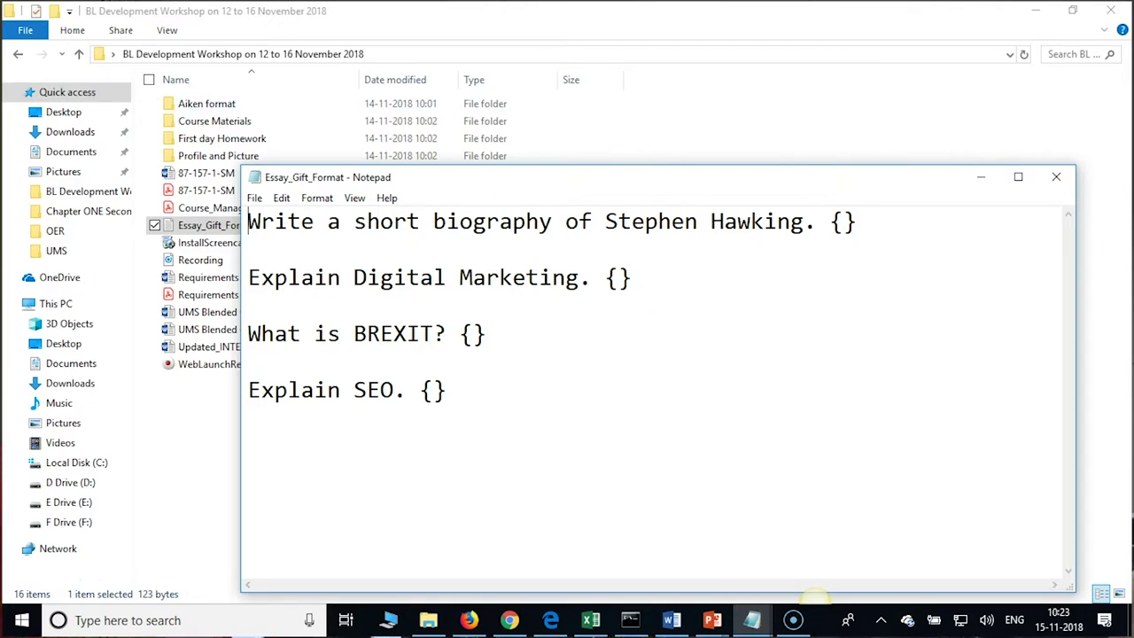
{"action": "left_click", "coordinate": [738, 296]}
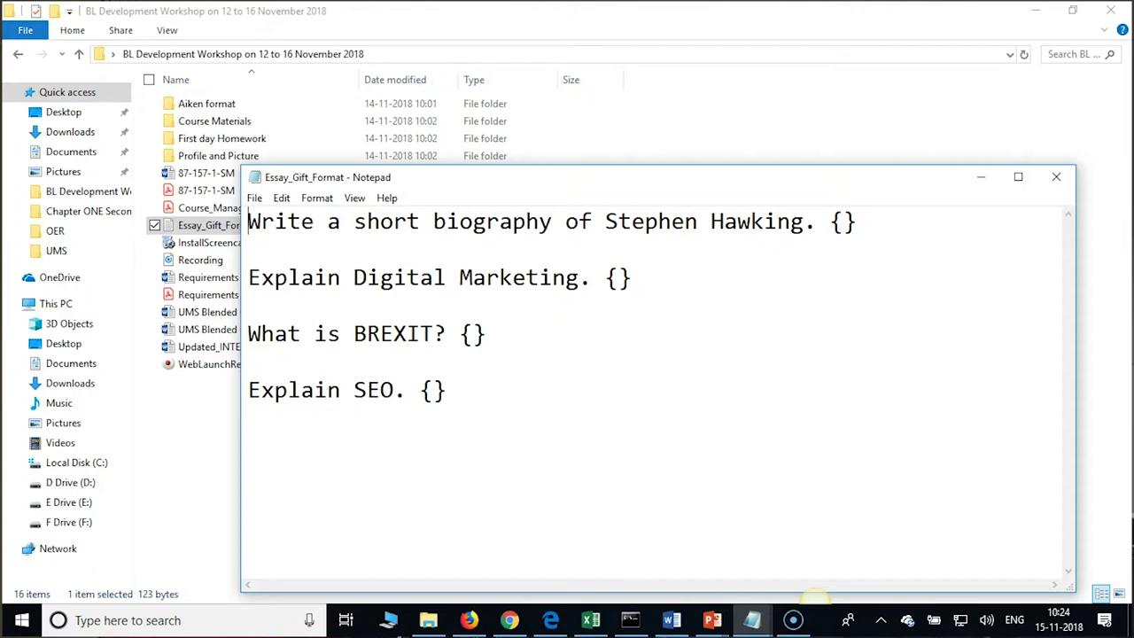
Cancel Notepad's Save As dialog without saving, then close Essay_Gift_Format.
{"action": "left_click", "coordinate": [256, 199]}
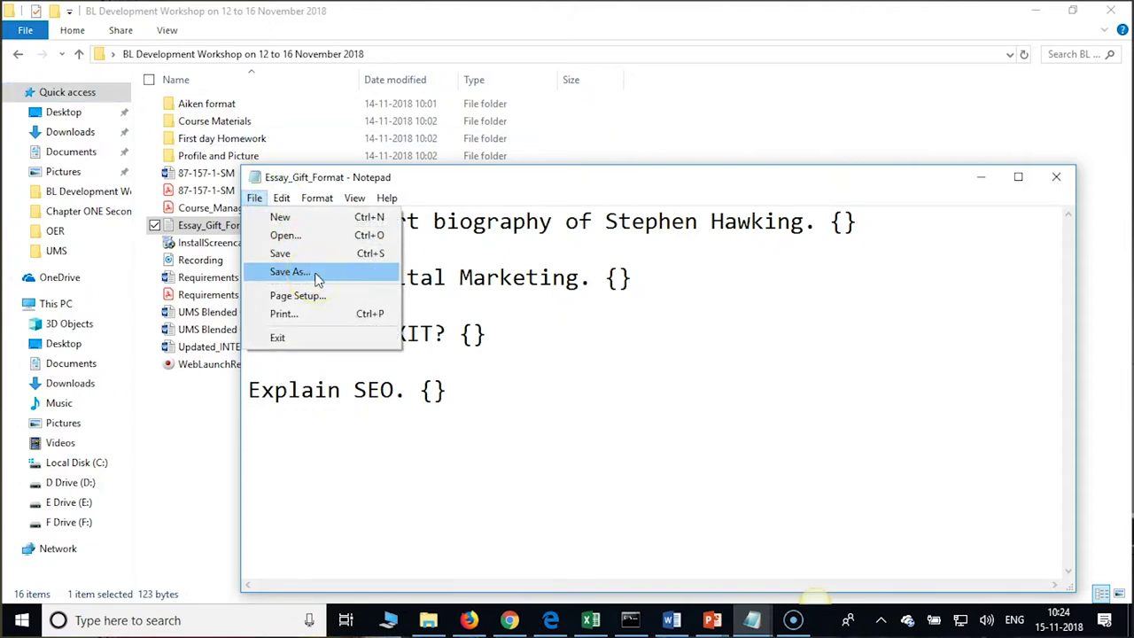
{"action": "left_click", "coordinate": [318, 277]}
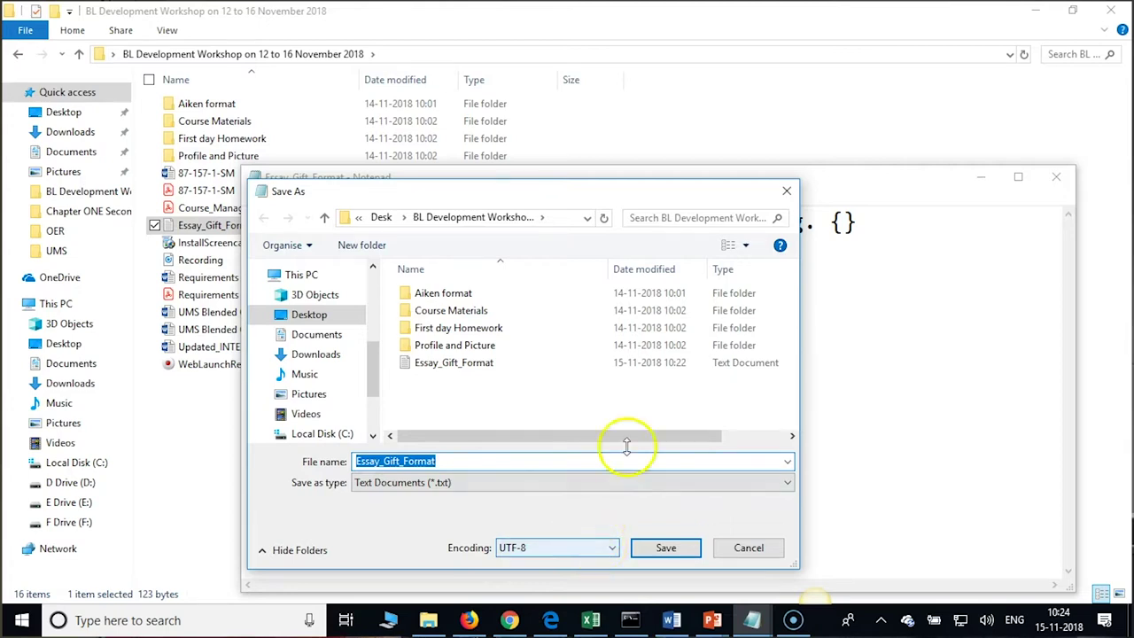
{"action": "left_click", "coordinate": [787, 190]}
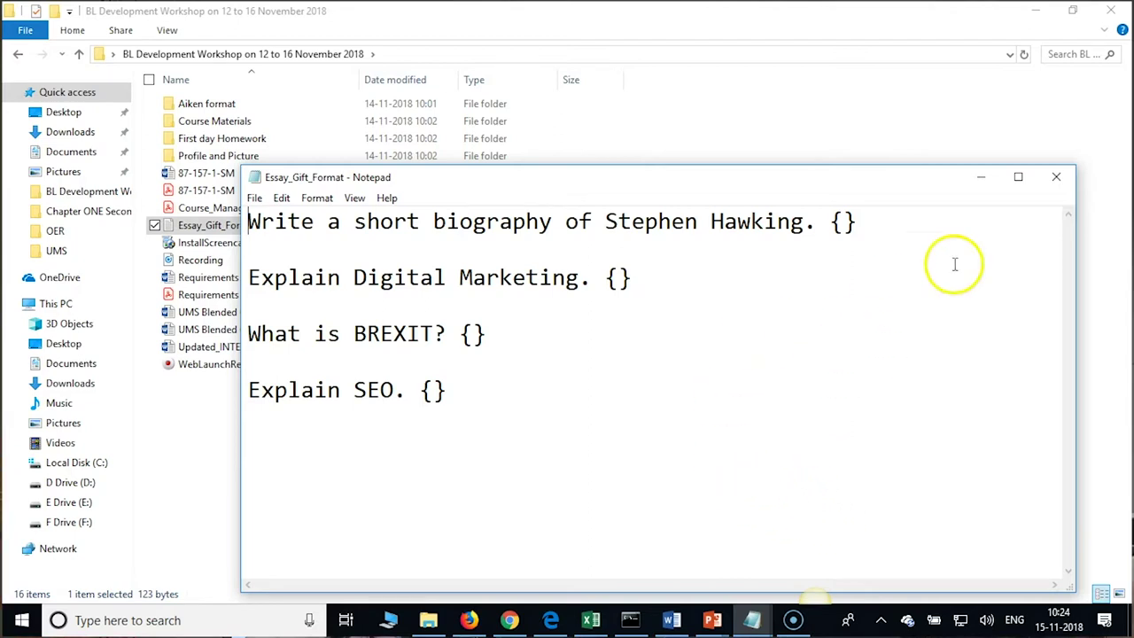
{"action": "left_click", "coordinate": [1055, 180]}
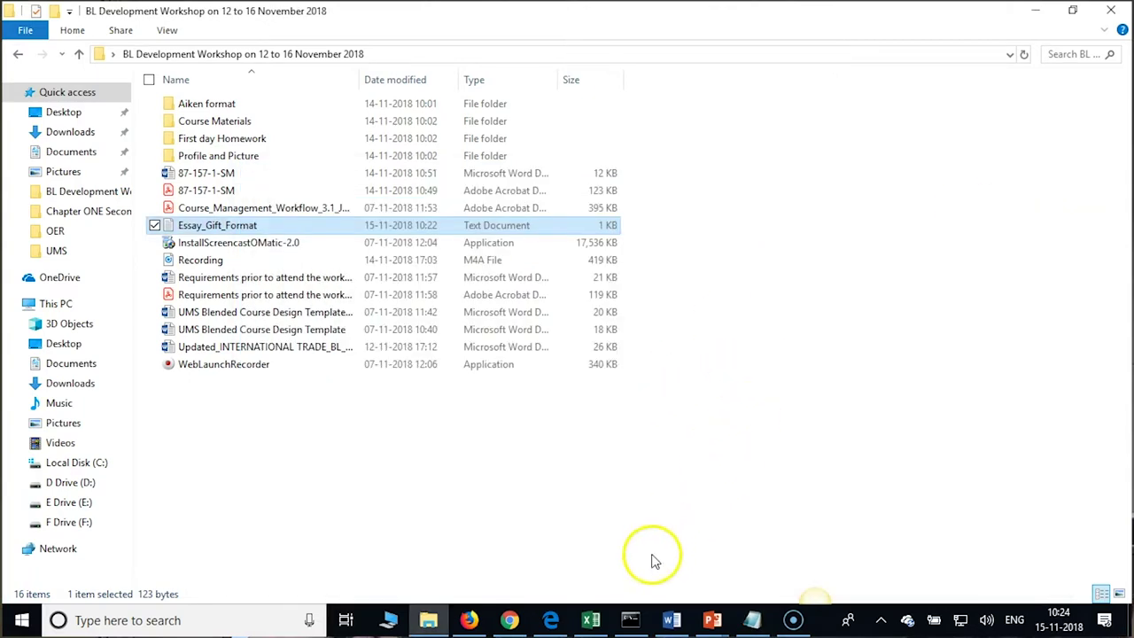
Import Essay_Gift_Format.txt and continue to the question bank showing Essay (4).
{"action": "left_click", "coordinate": [468, 618]}
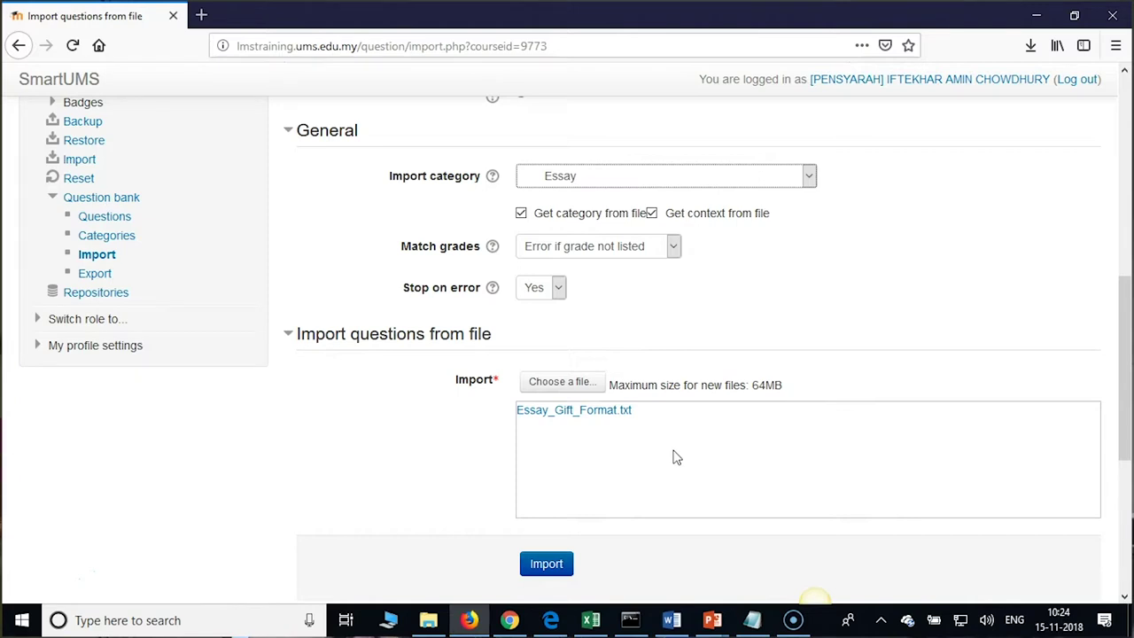
{"action": "left_click", "coordinate": [545, 565]}
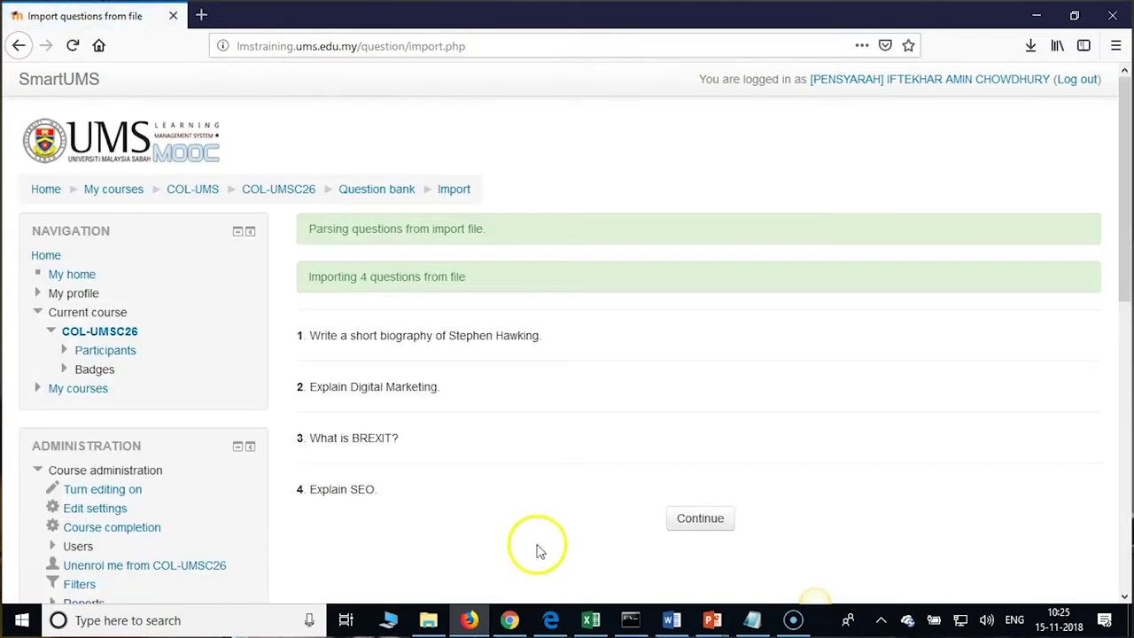
{"action": "left_click", "coordinate": [701, 518]}
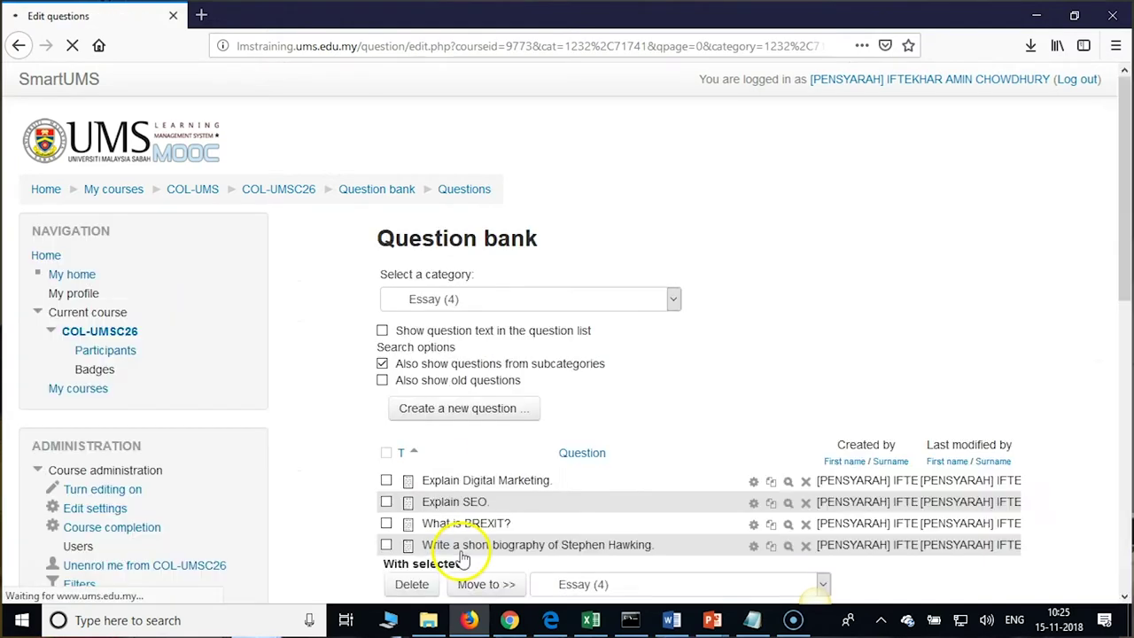
{"action": "scroll", "coordinate": [711, 394], "scroll_direction": "down", "scroll_amount": 3}
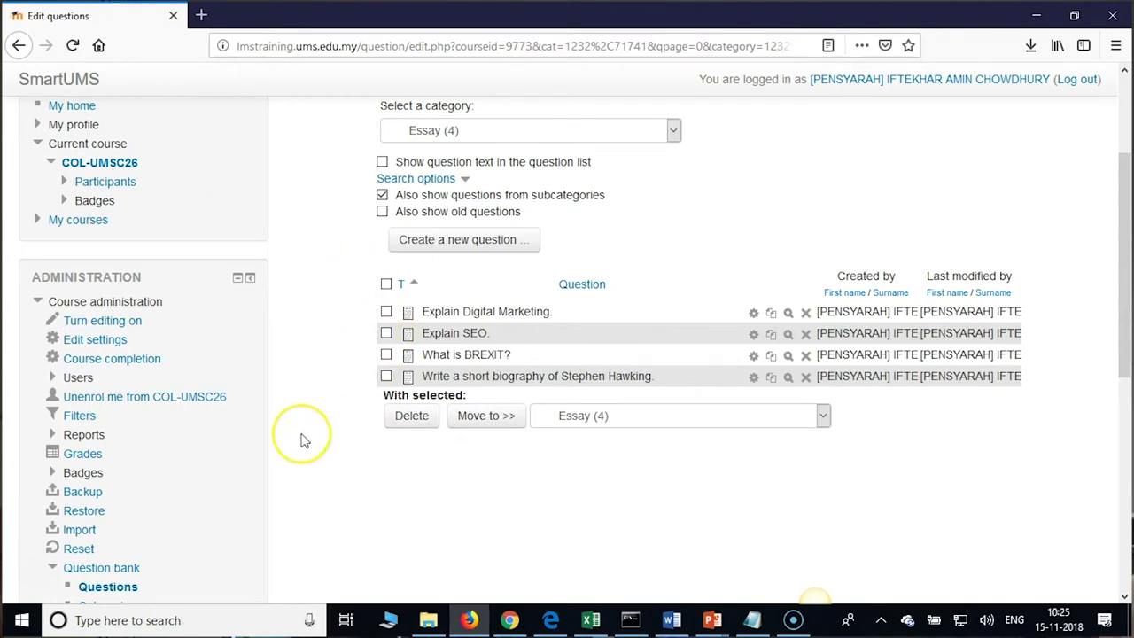
{"action": "scroll", "coordinate": [304, 438], "scroll_direction": "up", "scroll_amount": 3}
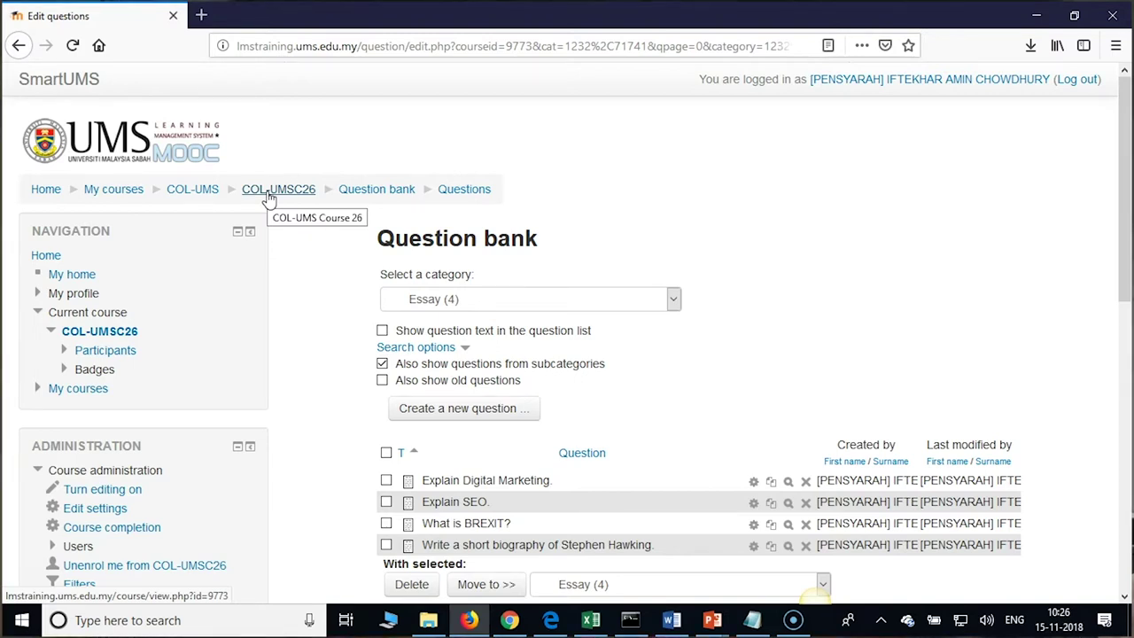
{"action": "left_click", "coordinate": [301, 197]}
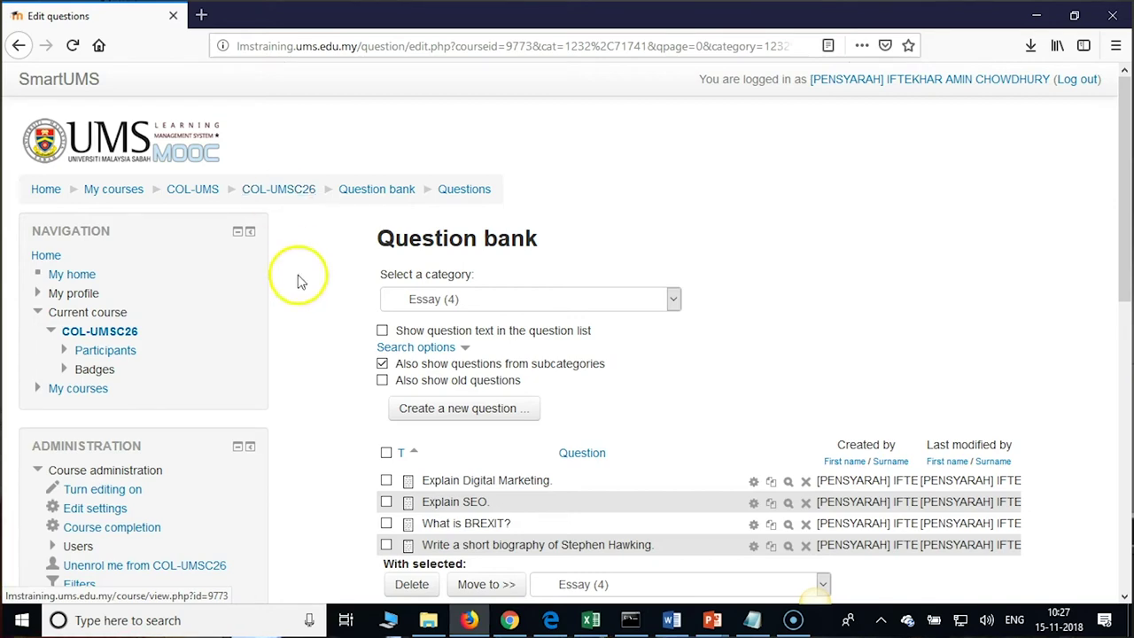
{"action": "scroll", "coordinate": [306, 292], "scroll_direction": "down", "scroll_amount": 3}
{"action": "scroll", "coordinate": [460, 257], "scroll_direction": "up", "scroll_amount": 2}
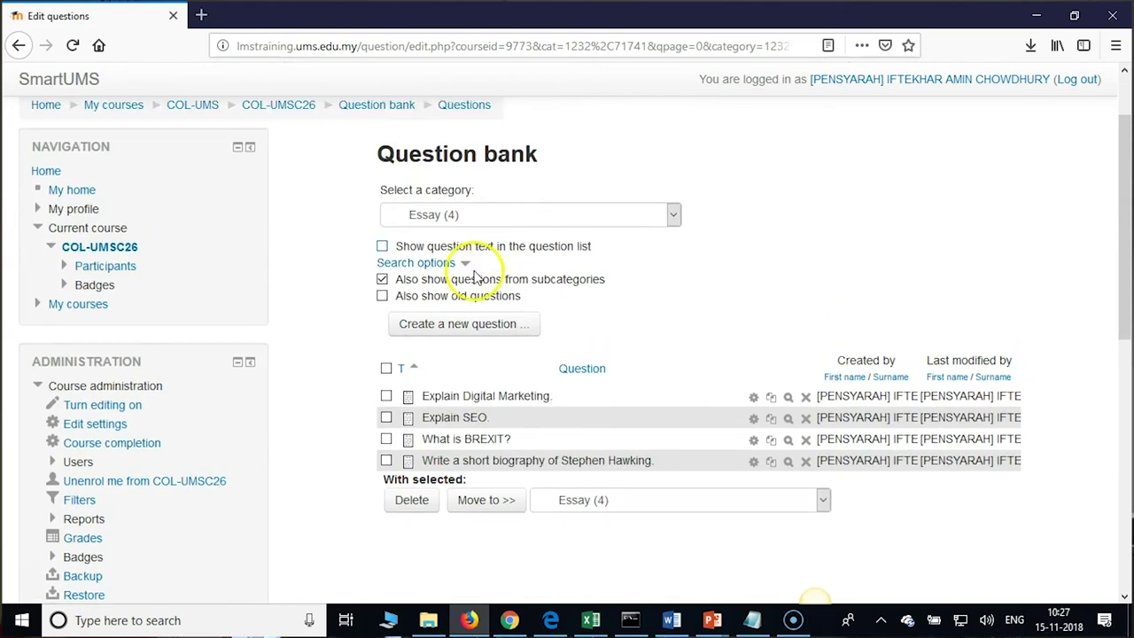
Switch the question bank to MCQ (30) and edit the increasing returns to scale question.
{"action": "left_click", "coordinate": [535, 218]}
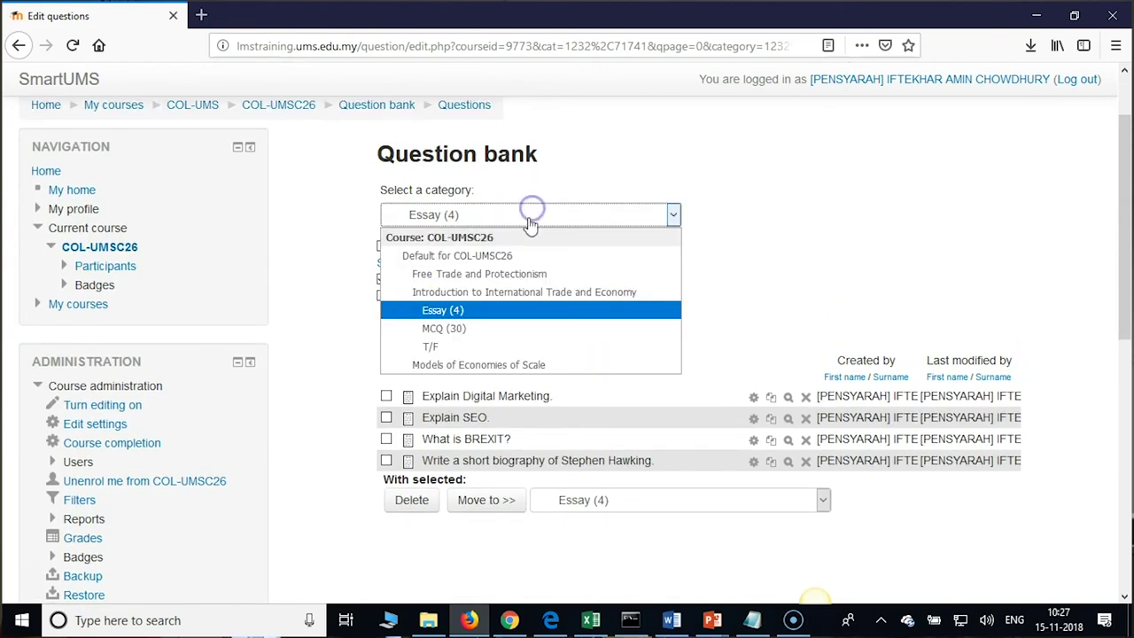
{"action": "left_click", "coordinate": [443, 328]}
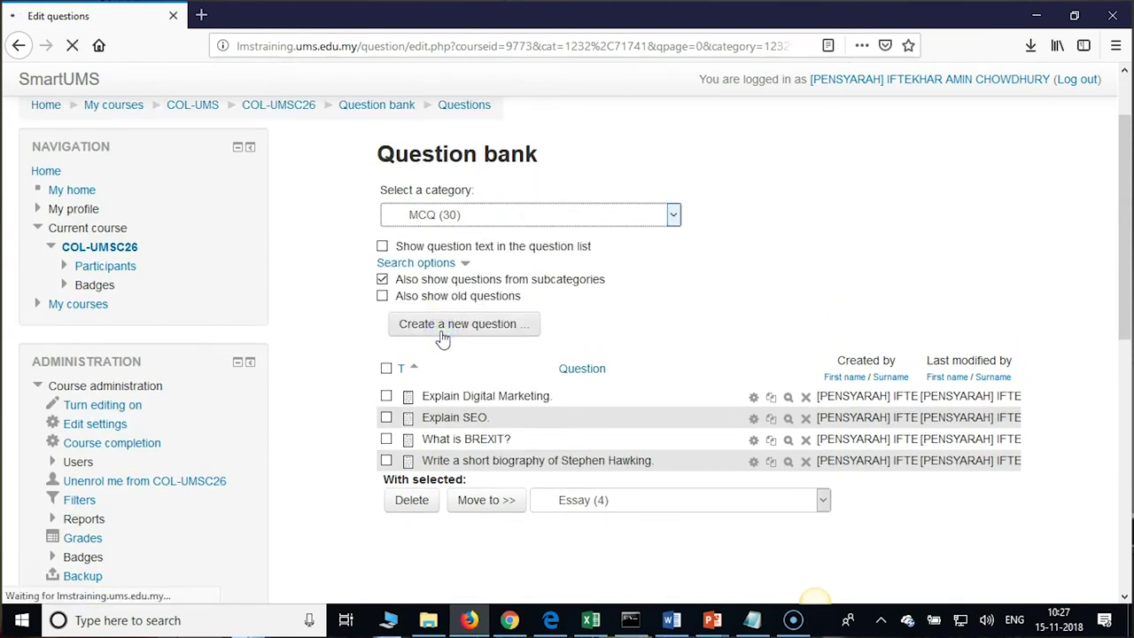
{"action": "scroll", "coordinate": [574, 314], "scroll_direction": "down", "scroll_amount": 4}
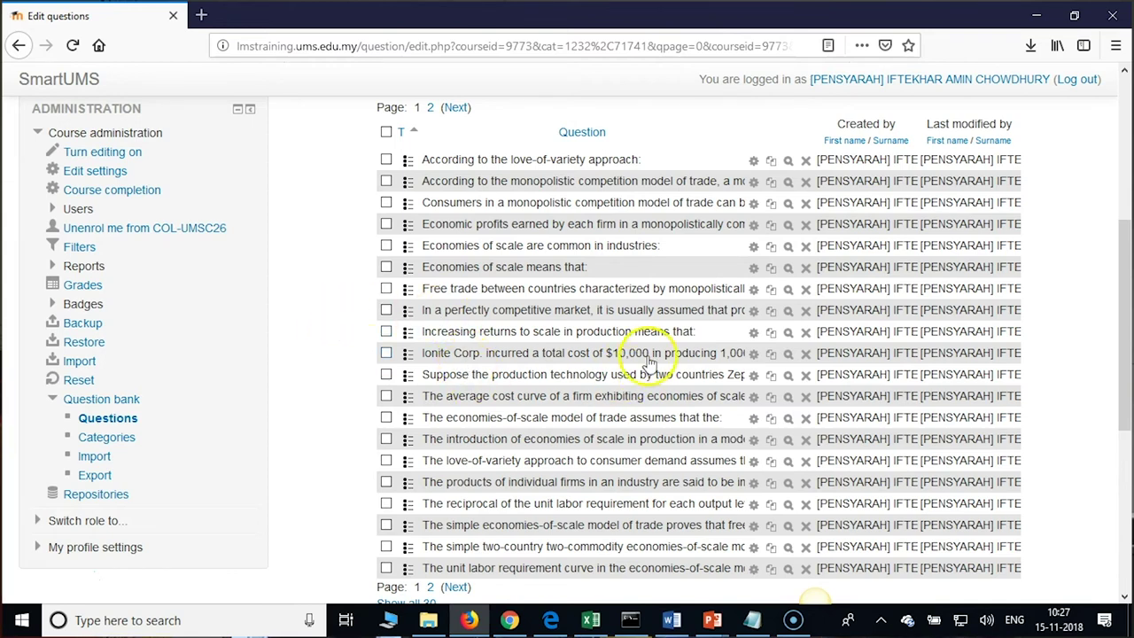
{"action": "left_click", "coordinate": [755, 337]}
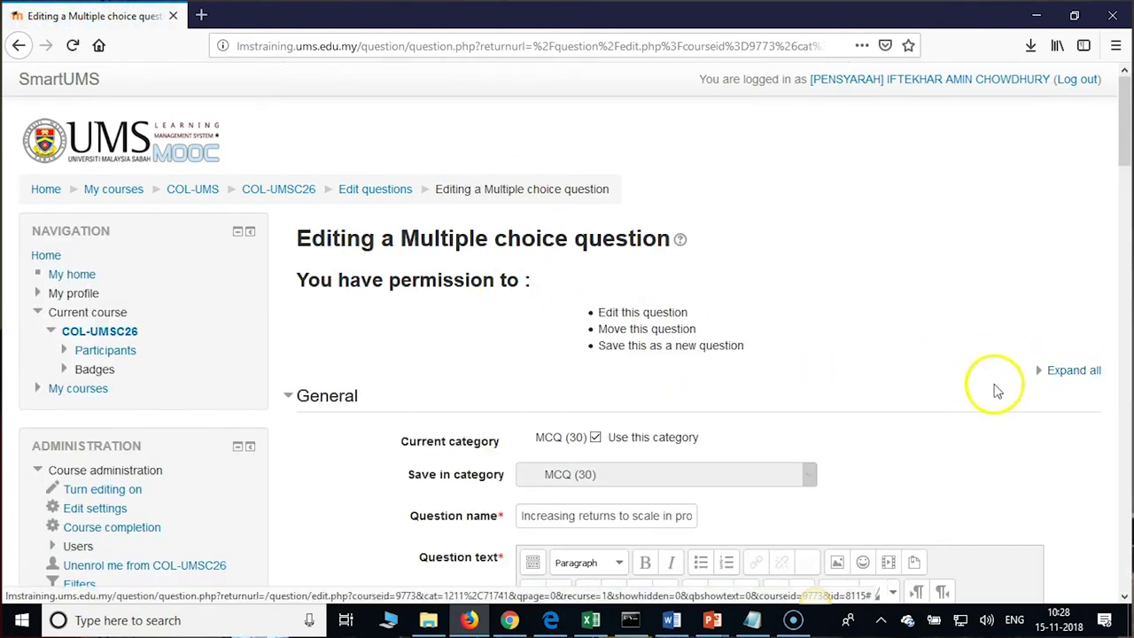
Expand all sections of the edit form and review the question name field.
{"action": "left_click", "coordinate": [1063, 371]}
{"action": "scroll", "coordinate": [843, 394], "scroll_direction": "down", "scroll_amount": 1}
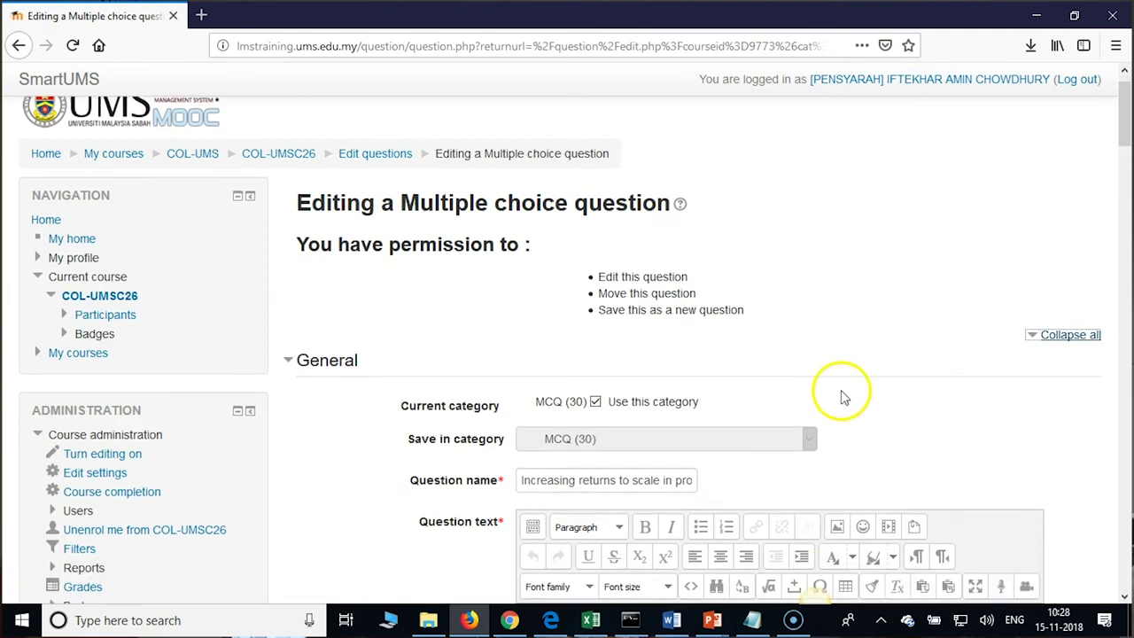
{"action": "scroll", "coordinate": [844, 397], "scroll_direction": "down", "scroll_amount": 3}
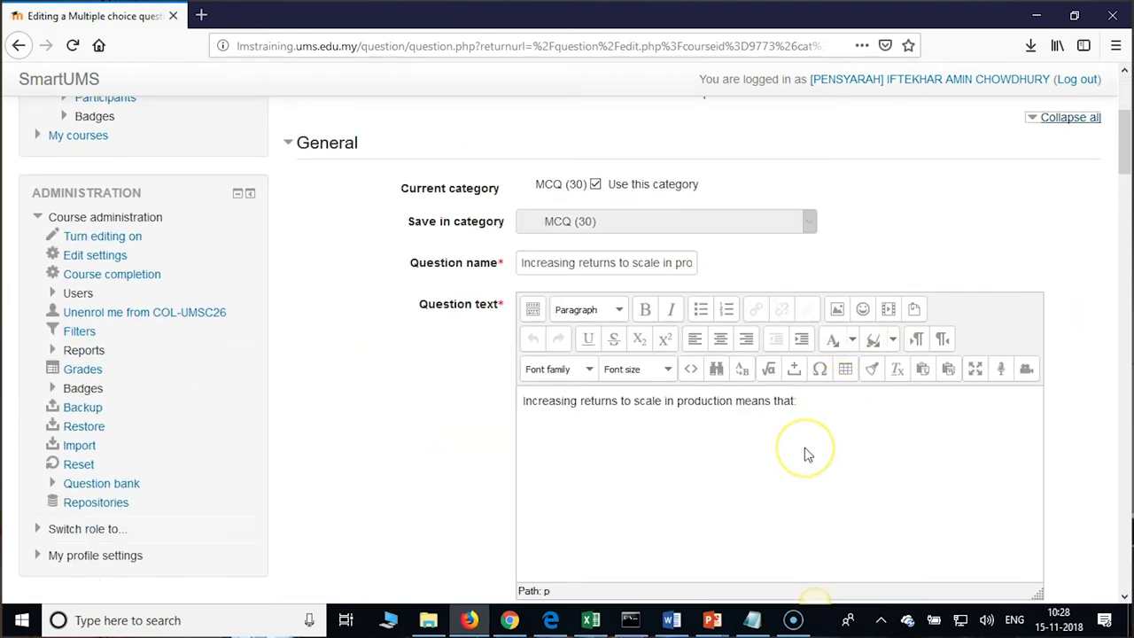
{"action": "left_click", "coordinate": [649, 265]}
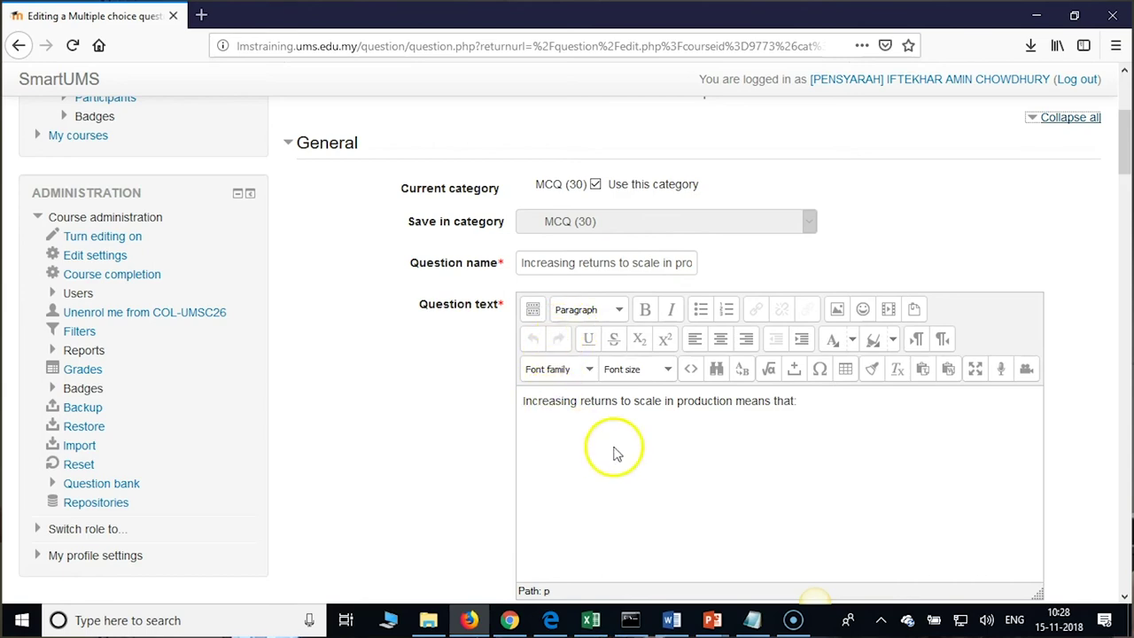
{"action": "scroll", "coordinate": [614, 447], "scroll_direction": "down", "scroll_amount": 2}
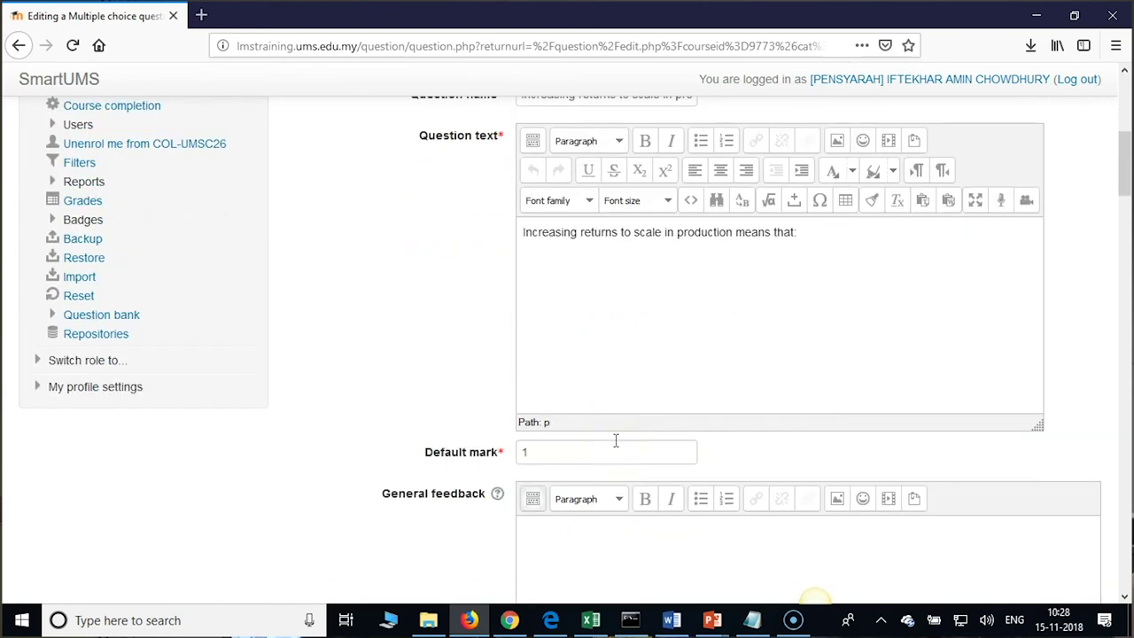
{"action": "scroll", "coordinate": [614, 440], "scroll_direction": "up", "scroll_amount": 2}
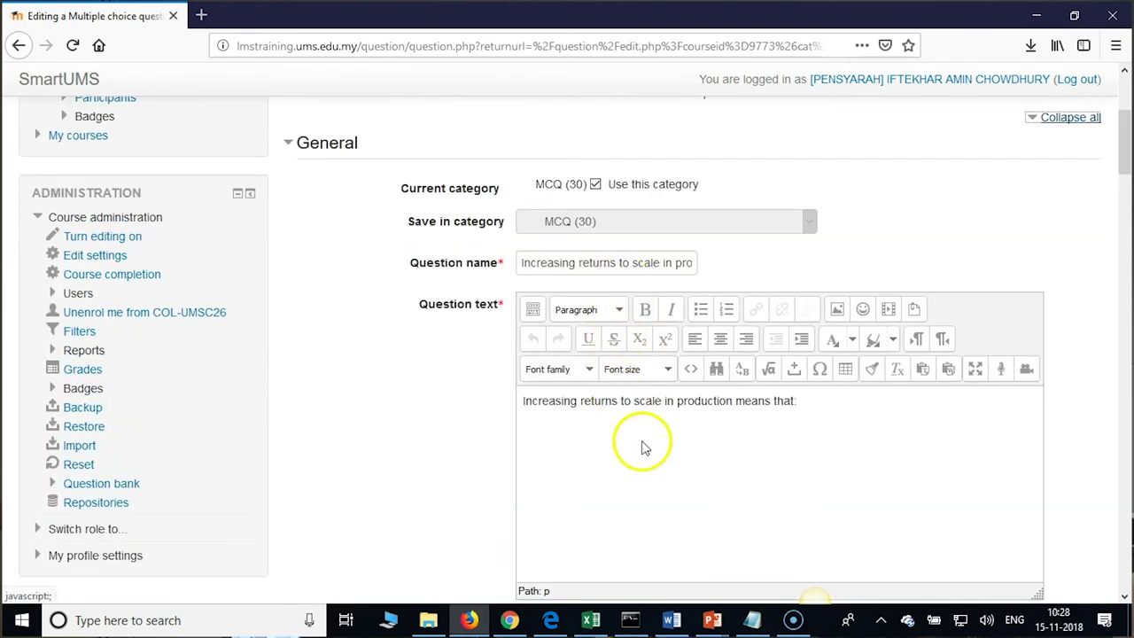
{"action": "scroll", "coordinate": [642, 445], "scroll_direction": "down", "scroll_amount": 6}
{"action": "scroll", "coordinate": [641, 442], "scroll_direction": "up", "scroll_amount": 3}
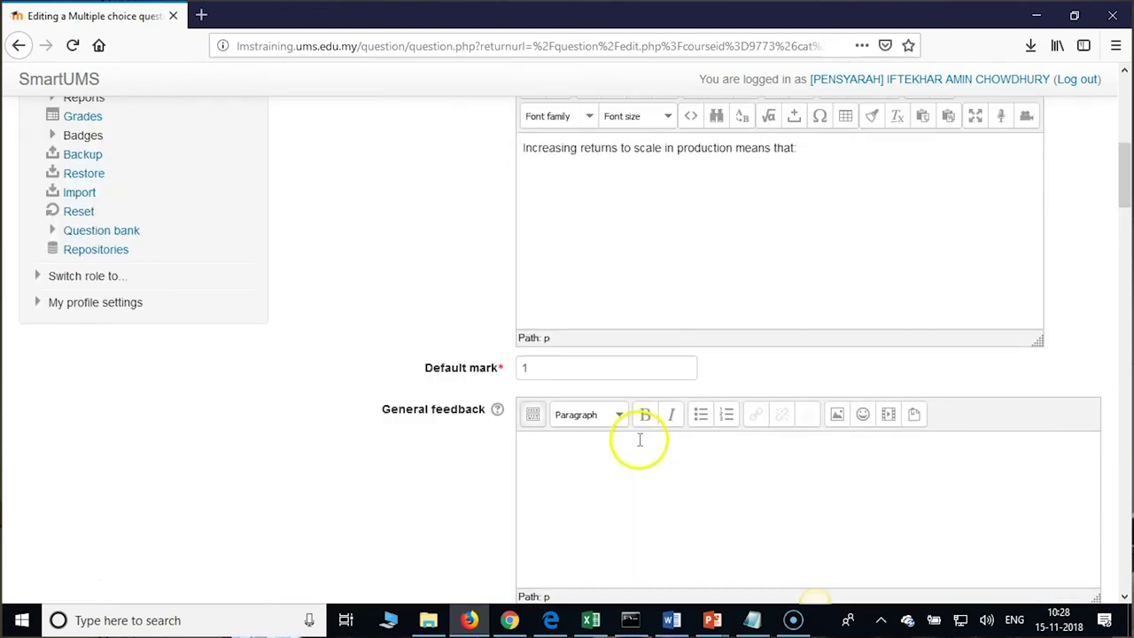
{"action": "scroll", "coordinate": [633, 443], "scroll_direction": "down", "scroll_amount": 2}
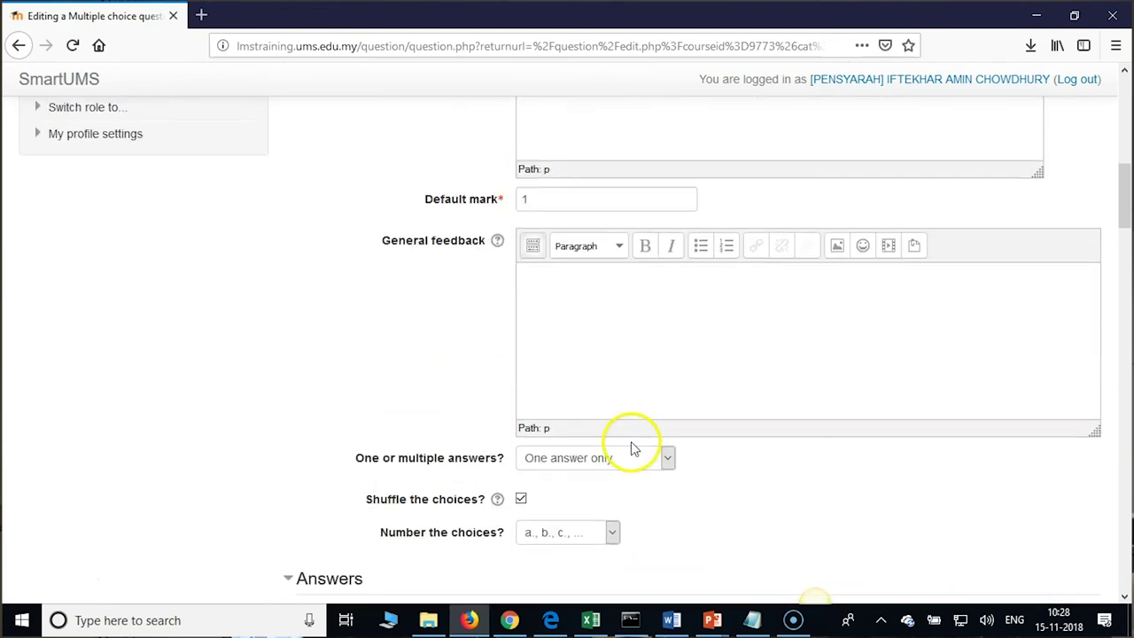
{"action": "scroll", "coordinate": [630, 441], "scroll_direction": "down", "scroll_amount": 2}
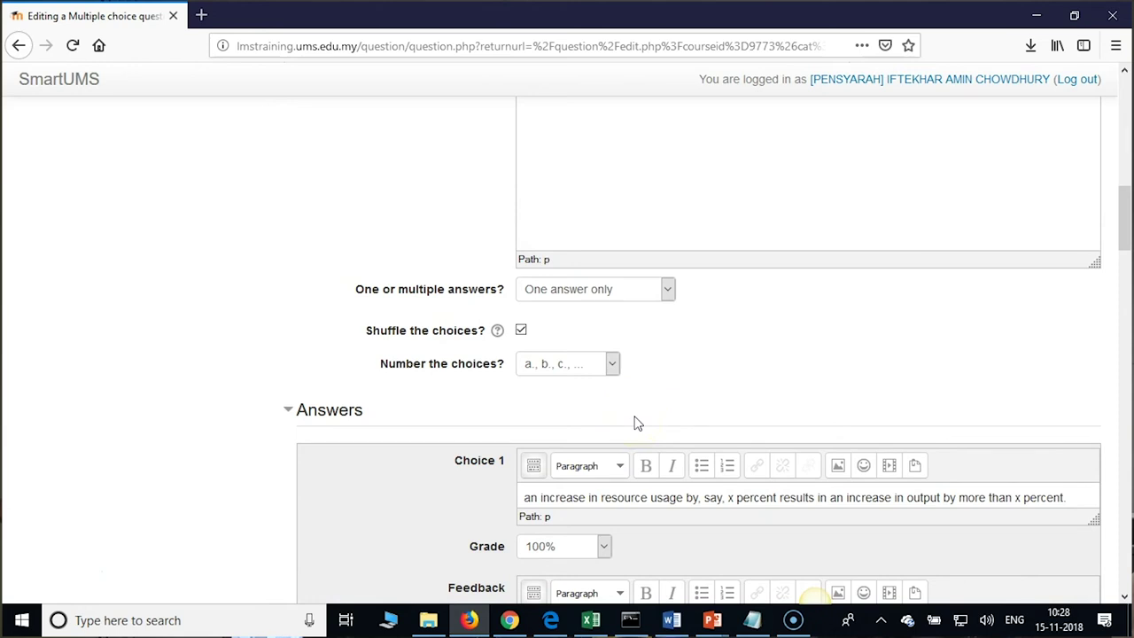
Check the One or multiple answers options, keeping it at One answer only.
{"action": "left_click", "coordinate": [669, 291]}
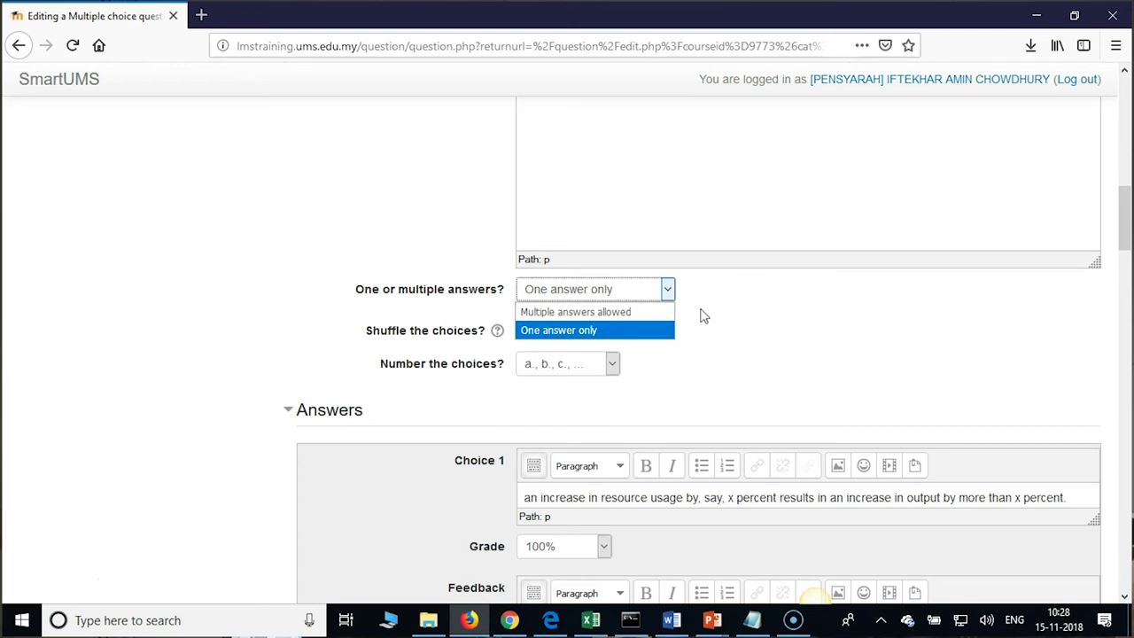
{"action": "left_click", "coordinate": [642, 363]}
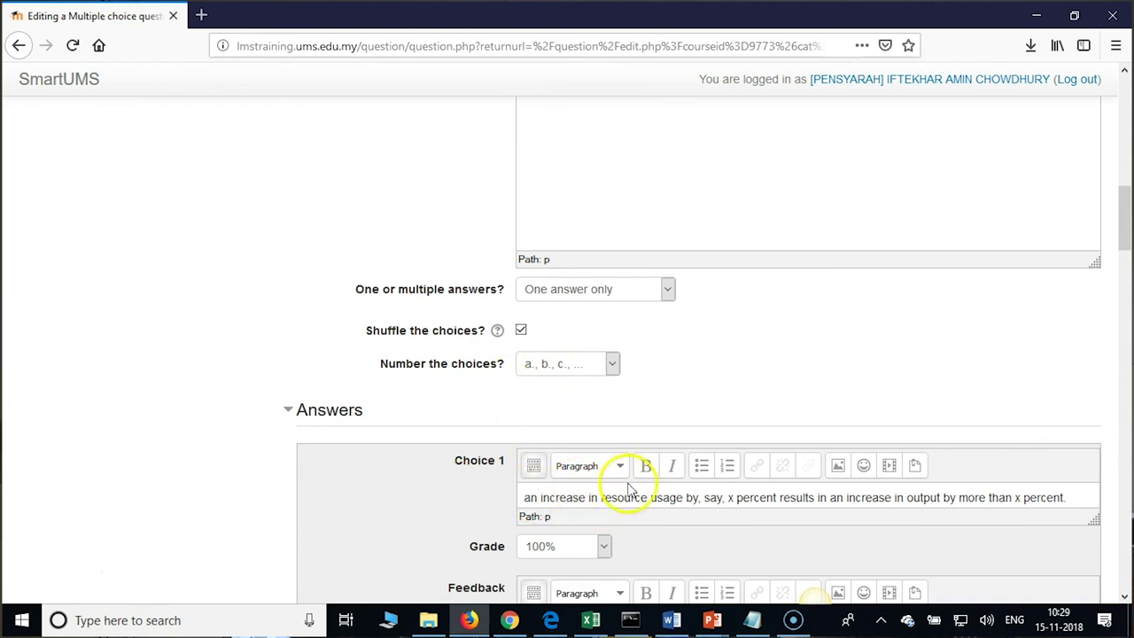
{"action": "scroll", "coordinate": [623, 488], "scroll_direction": "up", "scroll_amount": 15}
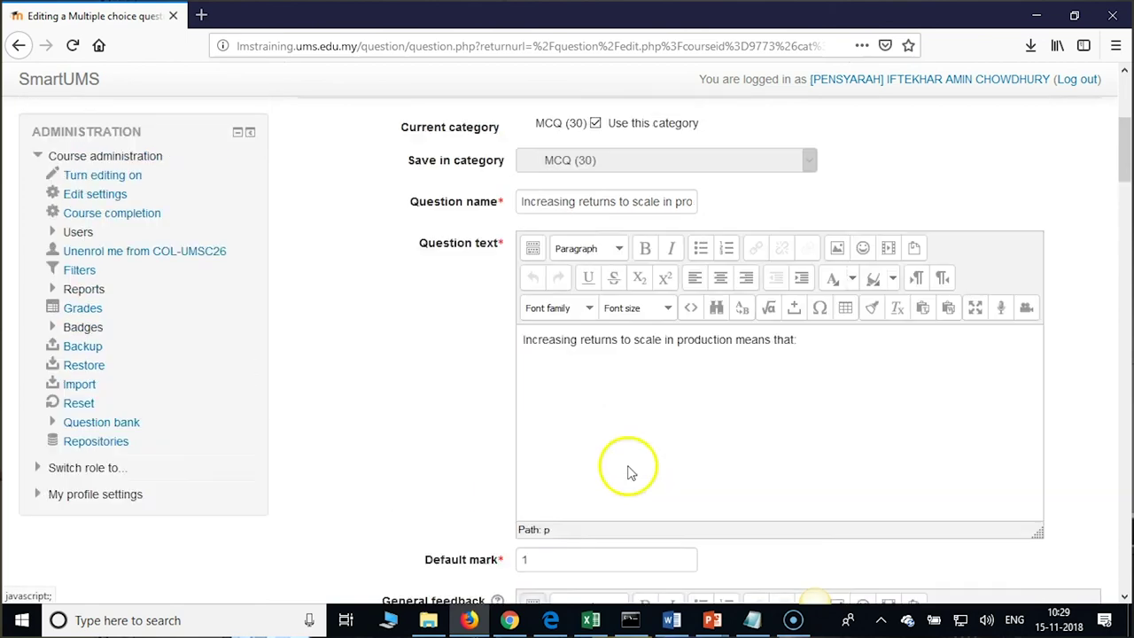
{"action": "scroll", "coordinate": [625, 476], "scroll_direction": "down", "scroll_amount": 3}
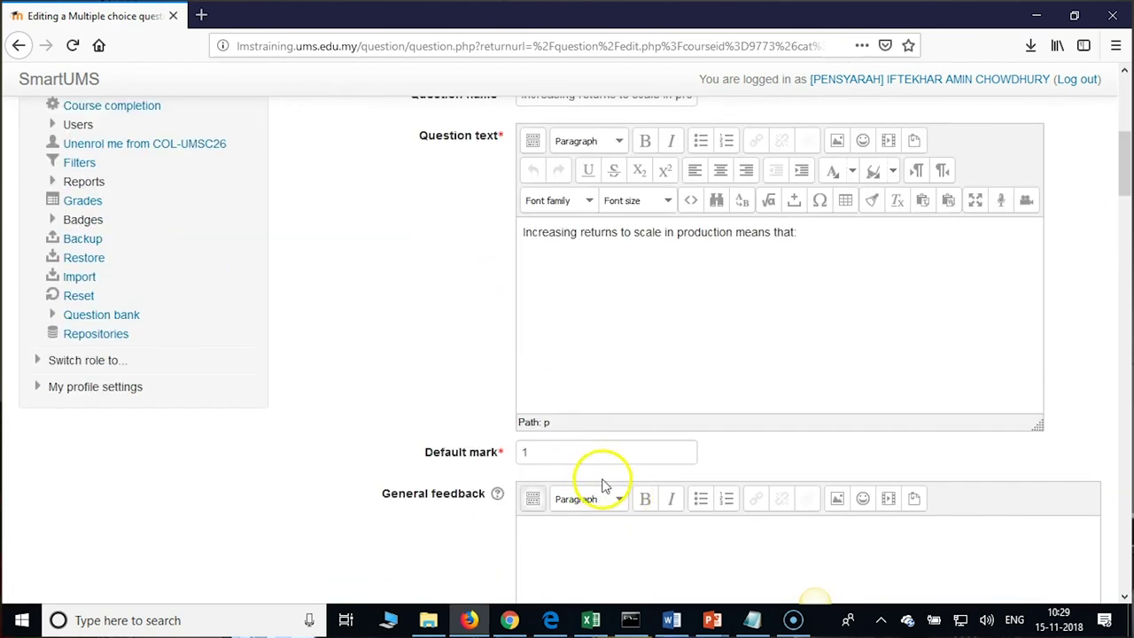
{"action": "scroll", "coordinate": [605, 475], "scroll_direction": "up", "scroll_amount": 5}
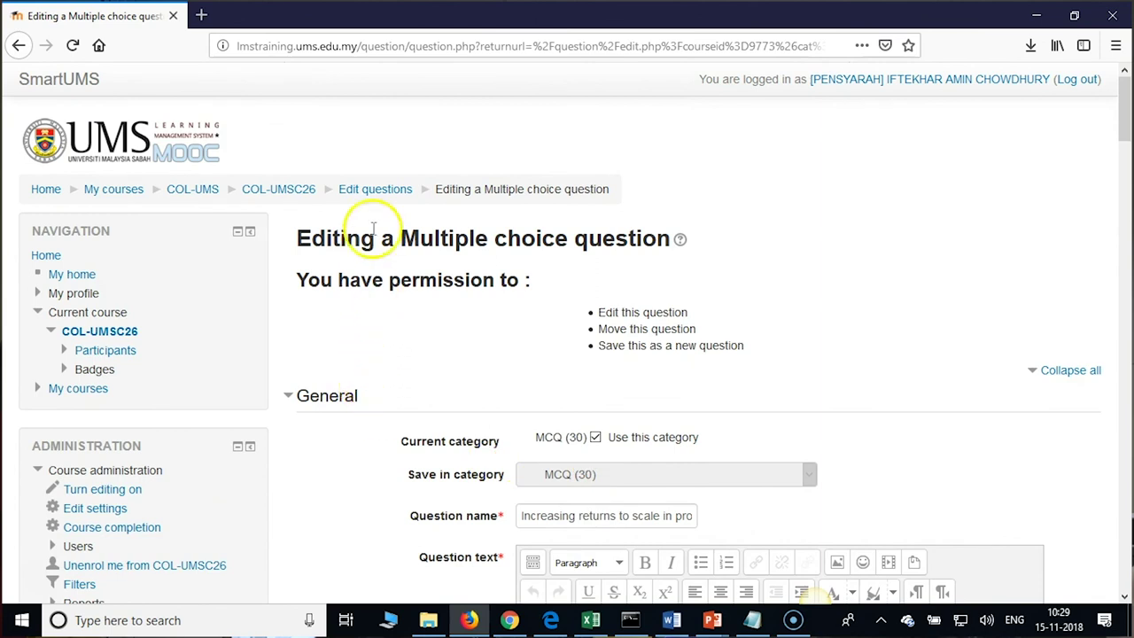